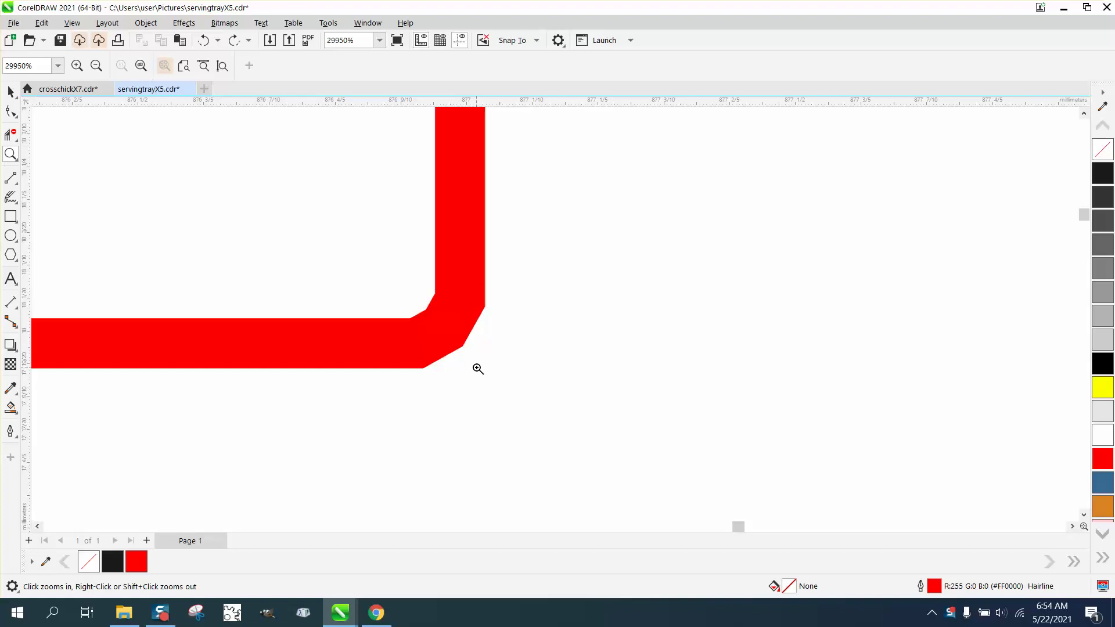
Examine the extra nodes clustered at the inner corners of the notches on the red panel outline
{"action": "scroll", "coordinate": [477, 368], "scroll_direction": "down", "scroll_amount": 5}
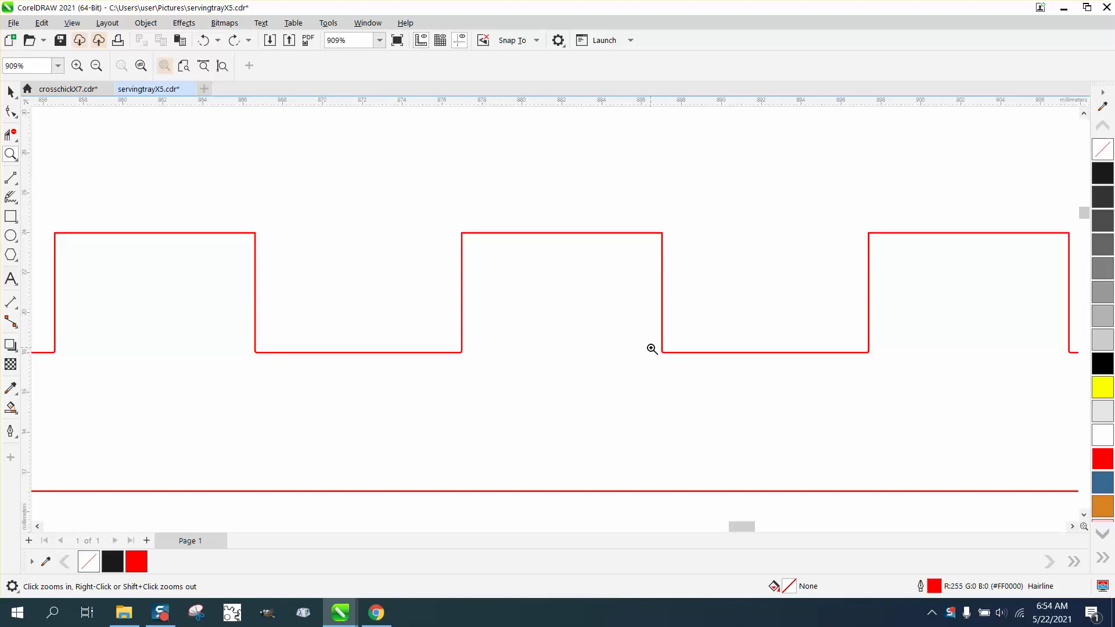
{"action": "left_click", "coordinate": [10, 111]}
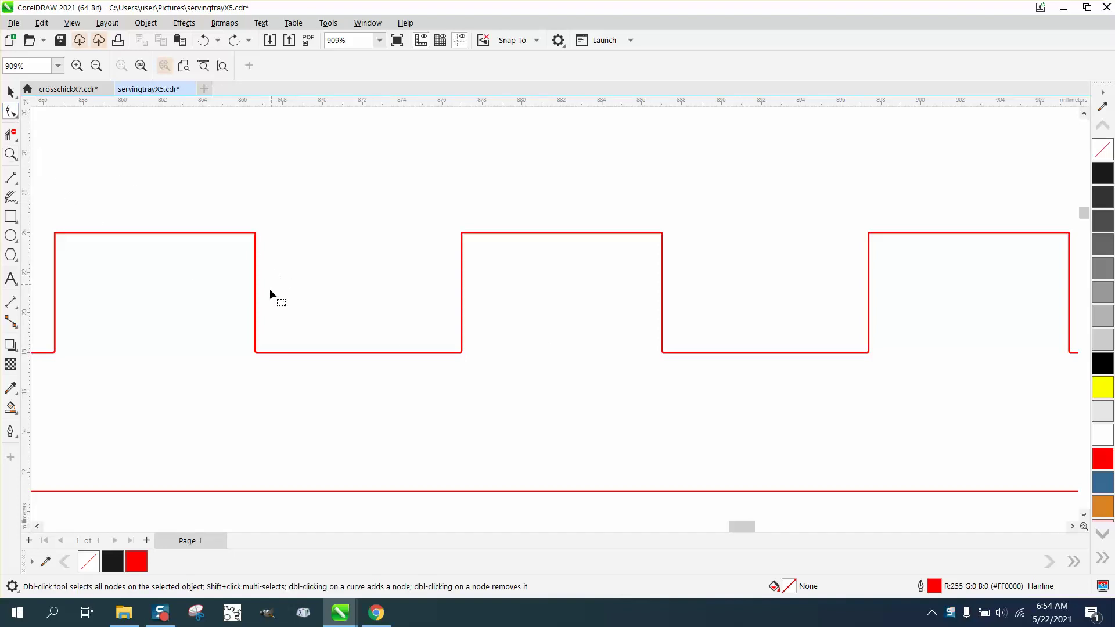
{"action": "left_click", "coordinate": [263, 351]}
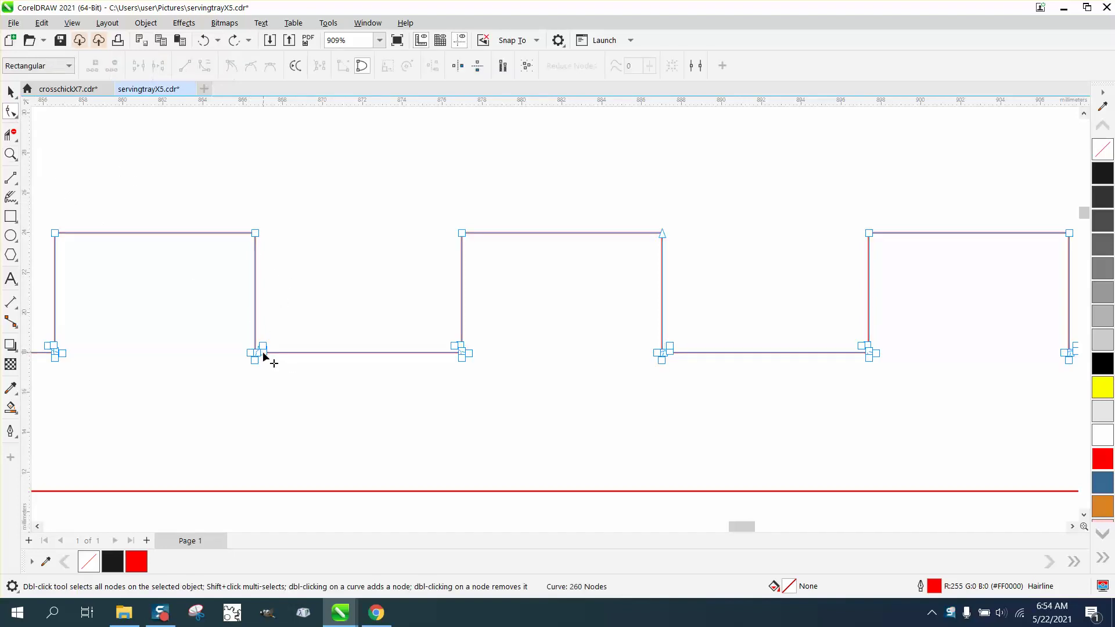
{"action": "left_click_drag", "start_coordinate": [216, 319], "coordinate": [308, 388]}
{"action": "left_click", "coordinate": [407, 445]}
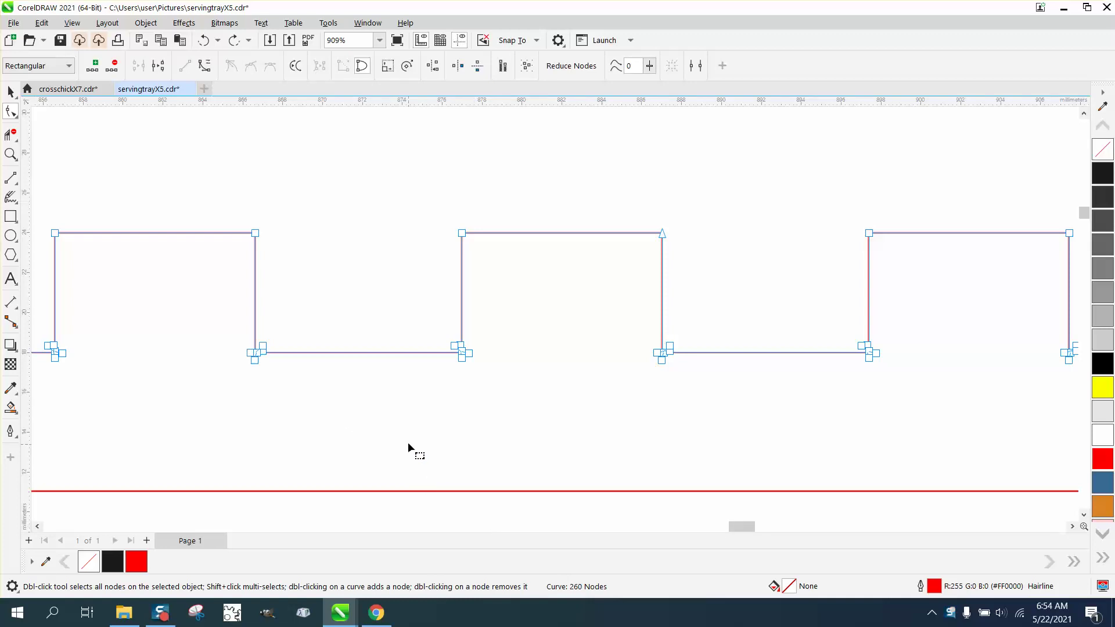
{"action": "left_click_drag", "start_coordinate": [307, 380], "coordinate": [308, 381]}
Delete the upper notched side panel whose corners contain the clustered extra nodes
{"action": "scroll", "coordinate": [426, 408], "scroll_direction": "down", "scroll_amount": 8}
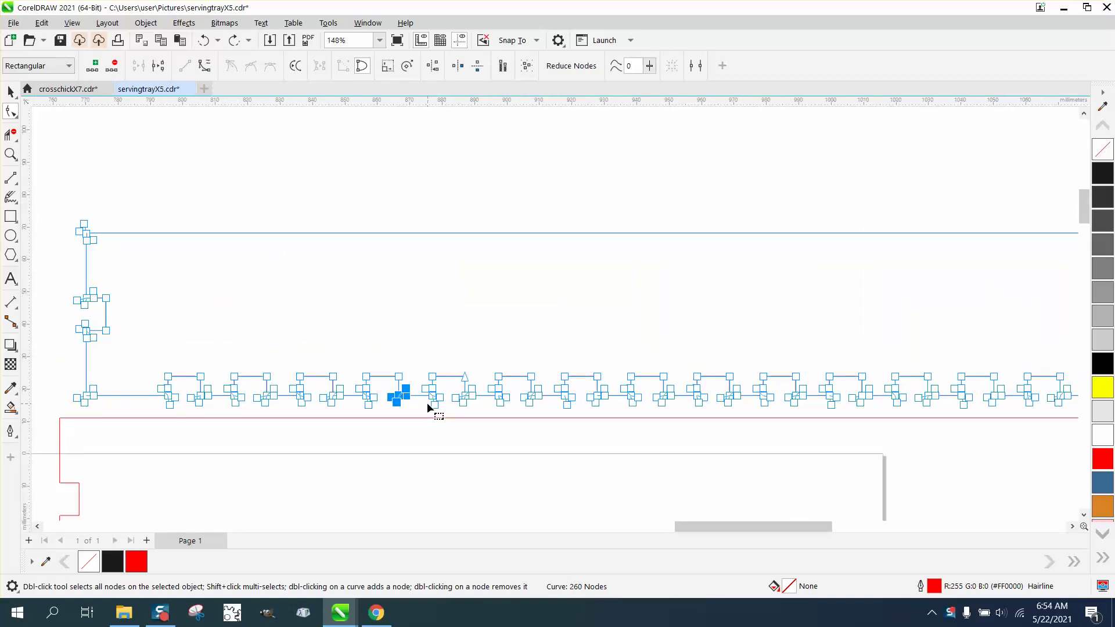
{"action": "scroll", "coordinate": [427, 402], "scroll_direction": "down", "scroll_amount": 1}
{"action": "left_click", "coordinate": [11, 91]}
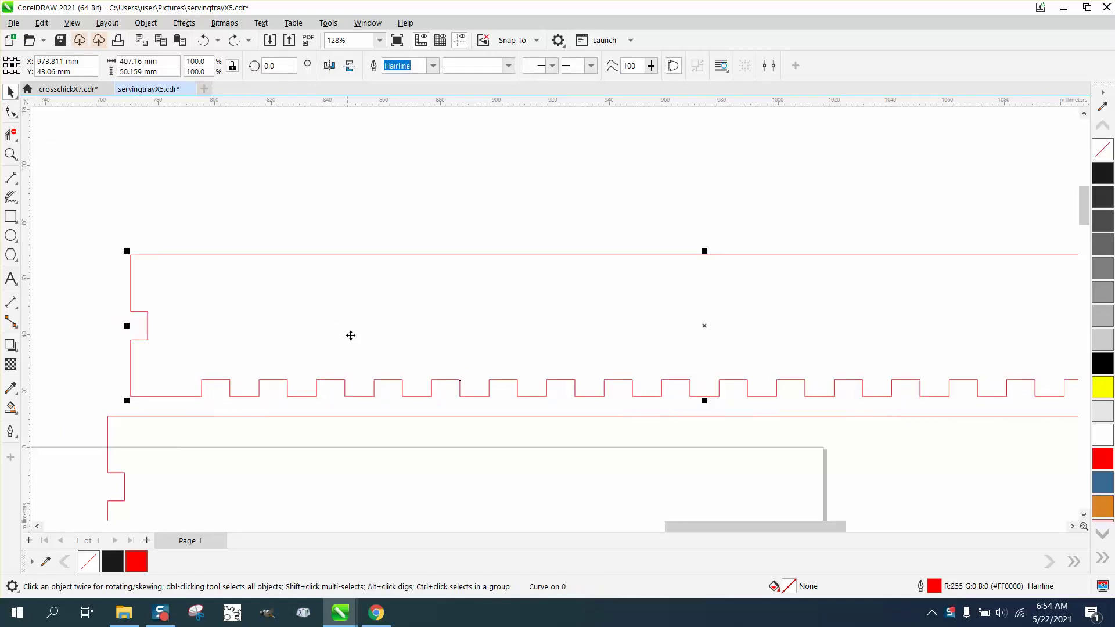
{"action": "key", "text": "Delete"}
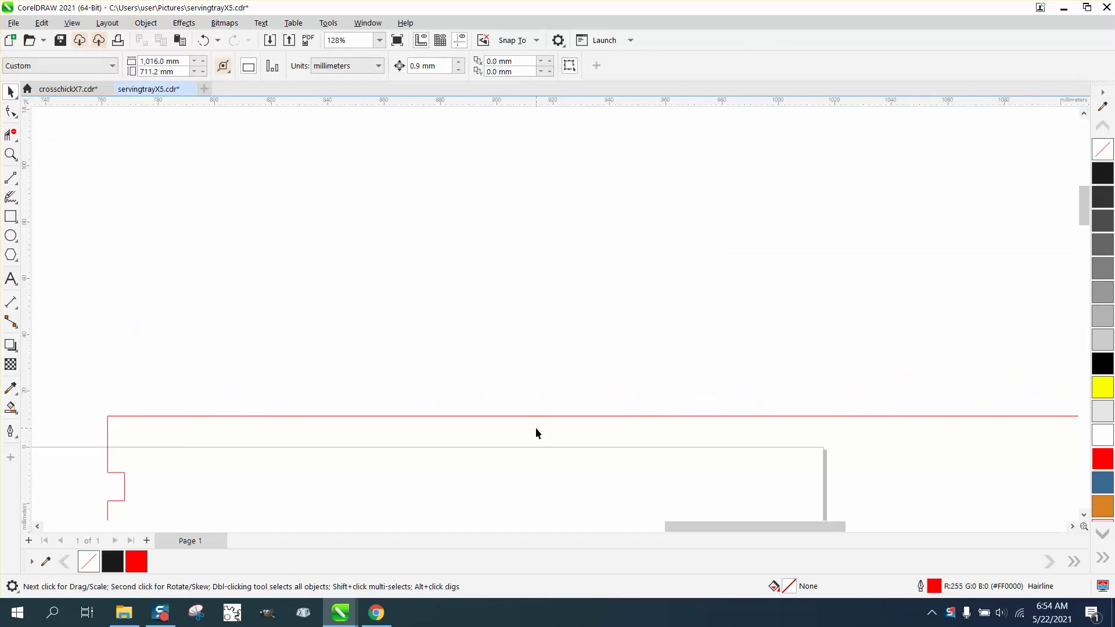
Move the remaining side panel up into the cleared space and mirror it vertically so its notches face upward
{"action": "left_click_drag", "start_coordinate": [535, 433], "coordinate": [469, 227]}
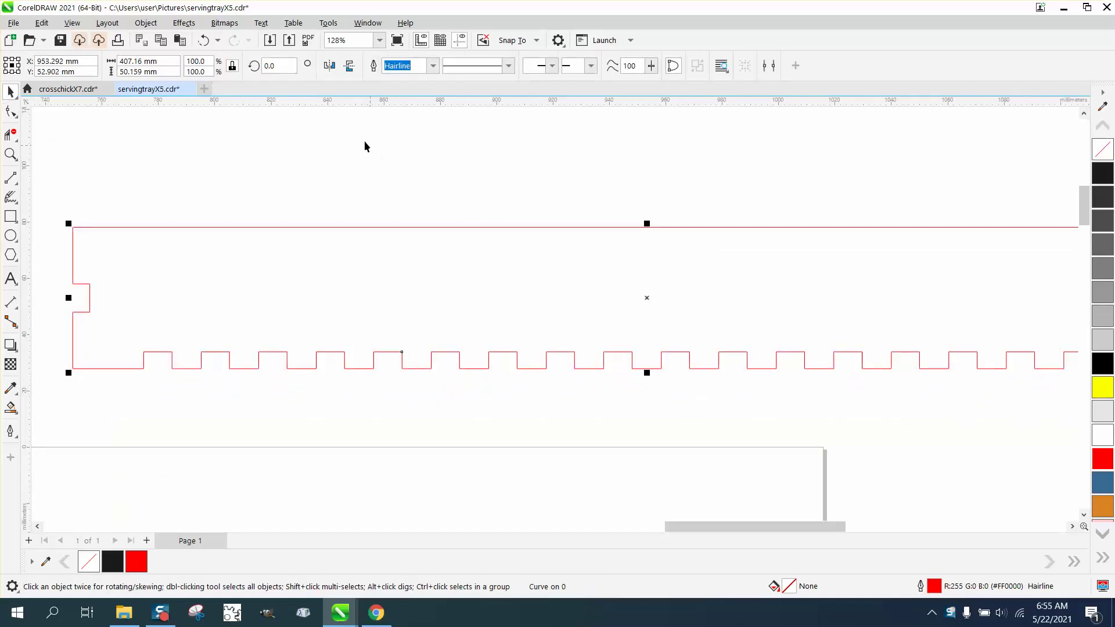
{"action": "left_click", "coordinate": [349, 66]}
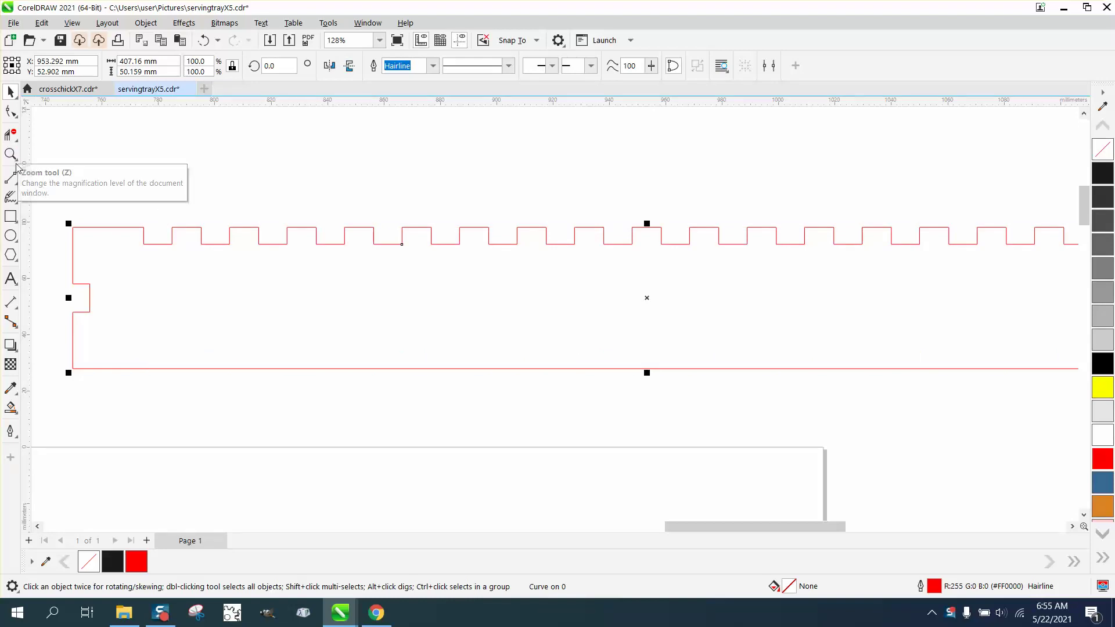
Draw a 2-Point Line about 407 mm long along the notched upper edge, from one panel corner to the other
{"action": "left_click", "coordinate": [18, 184]}
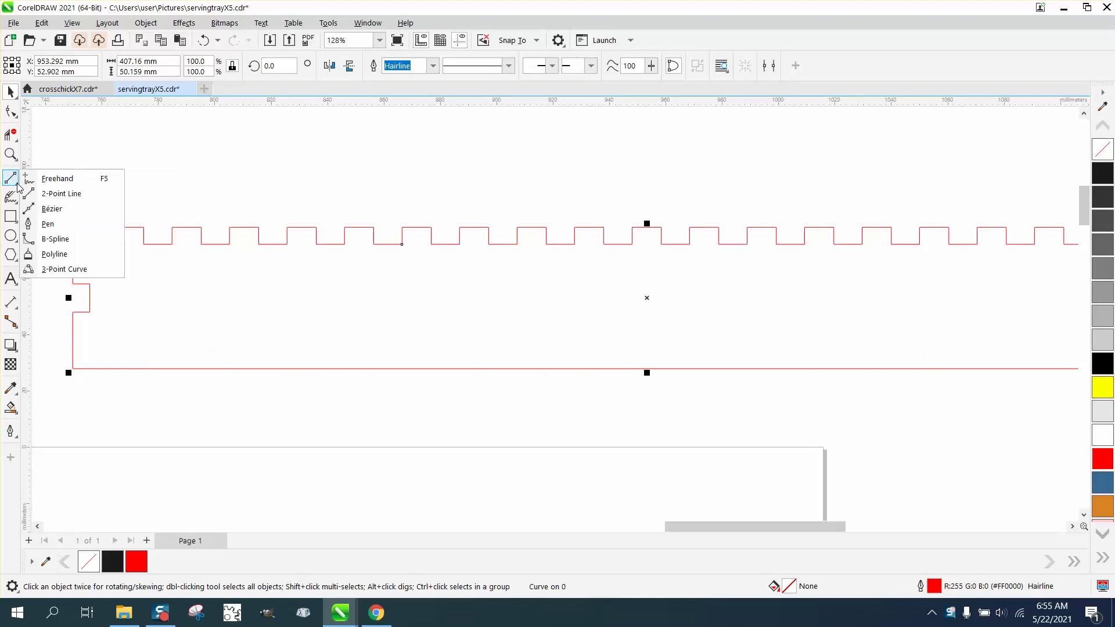
{"action": "left_click", "coordinate": [56, 194]}
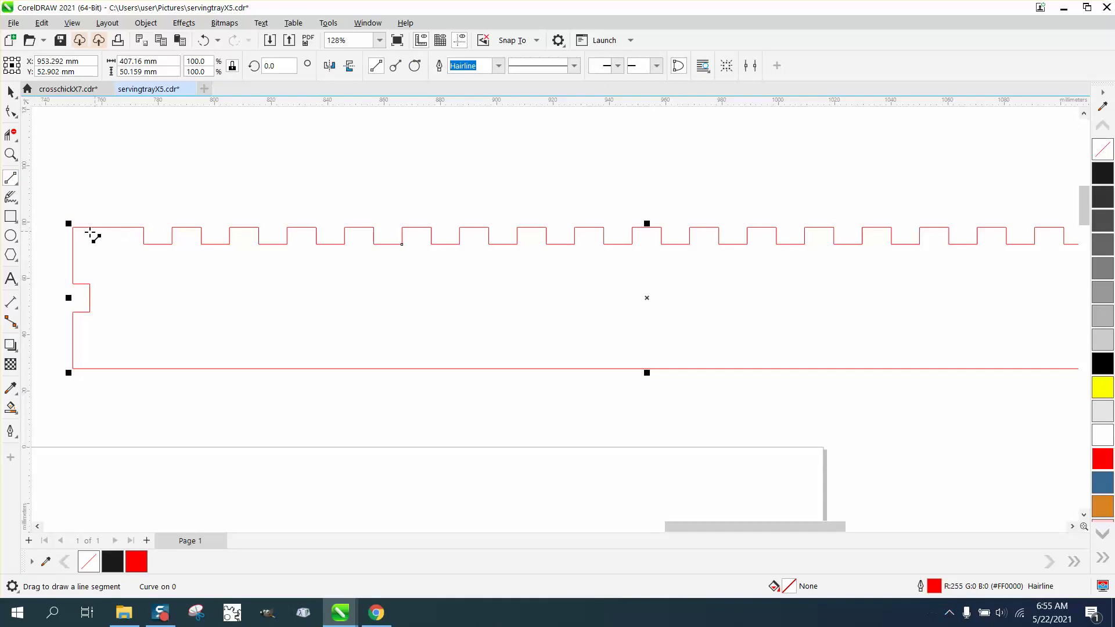
{"action": "left_click_drag", "start_coordinate": [72, 227], "coordinate": [908, 229]}
{"action": "scroll", "coordinate": [619, 252], "scroll_direction": "down", "scroll_amount": 1}
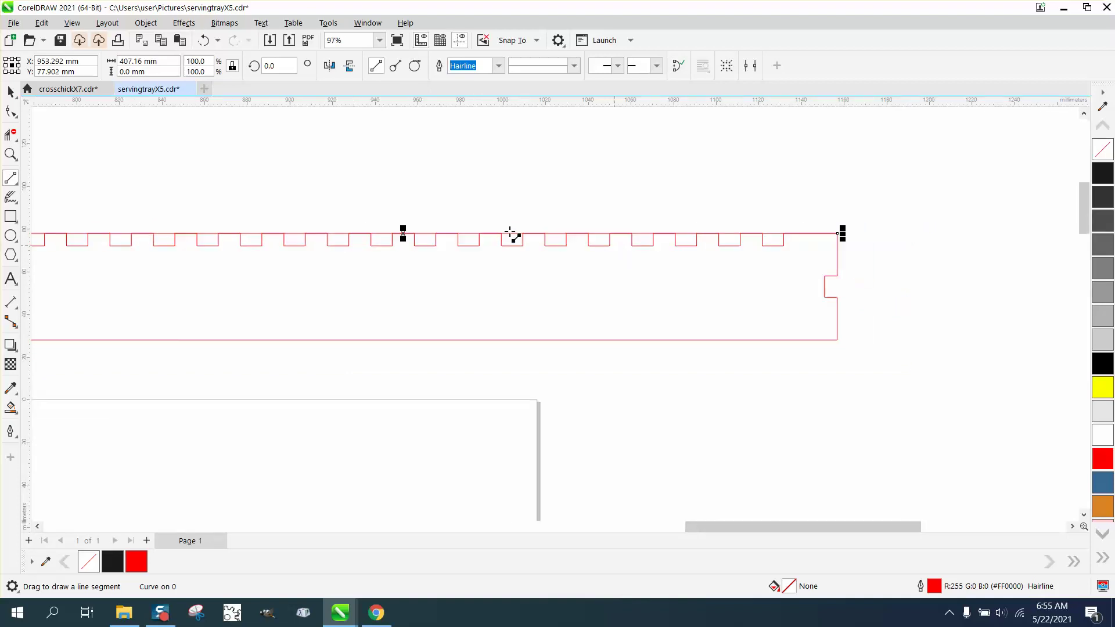
Set the nudge distance to 3 mm and nudge the new line down once so it crosses the notches
{"action": "left_click", "coordinate": [11, 91]}
{"action": "left_click", "coordinate": [187, 155]}
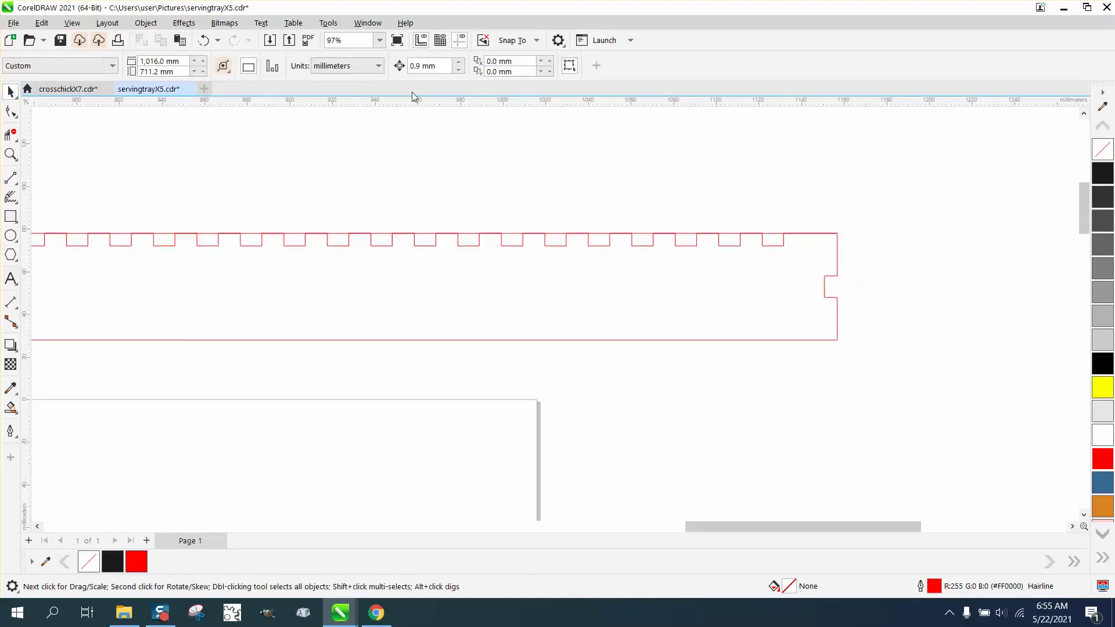
{"action": "double_click", "coordinate": [438, 67]}
{"action": "type", "text": "3"}
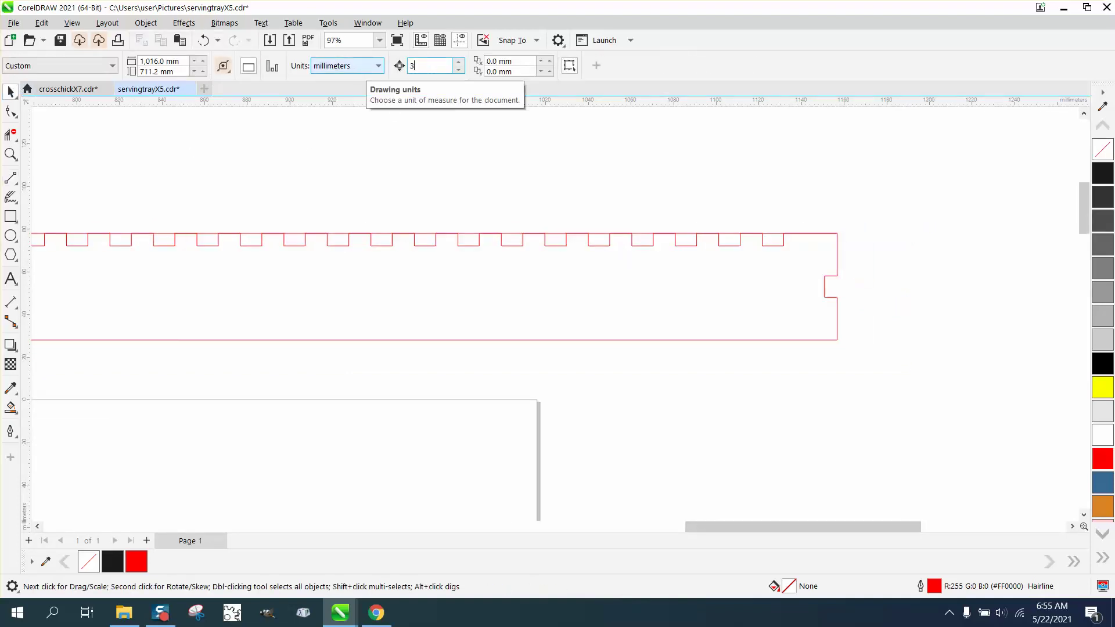
{"action": "left_click", "coordinate": [622, 234]}
{"action": "key", "text": "Down"}
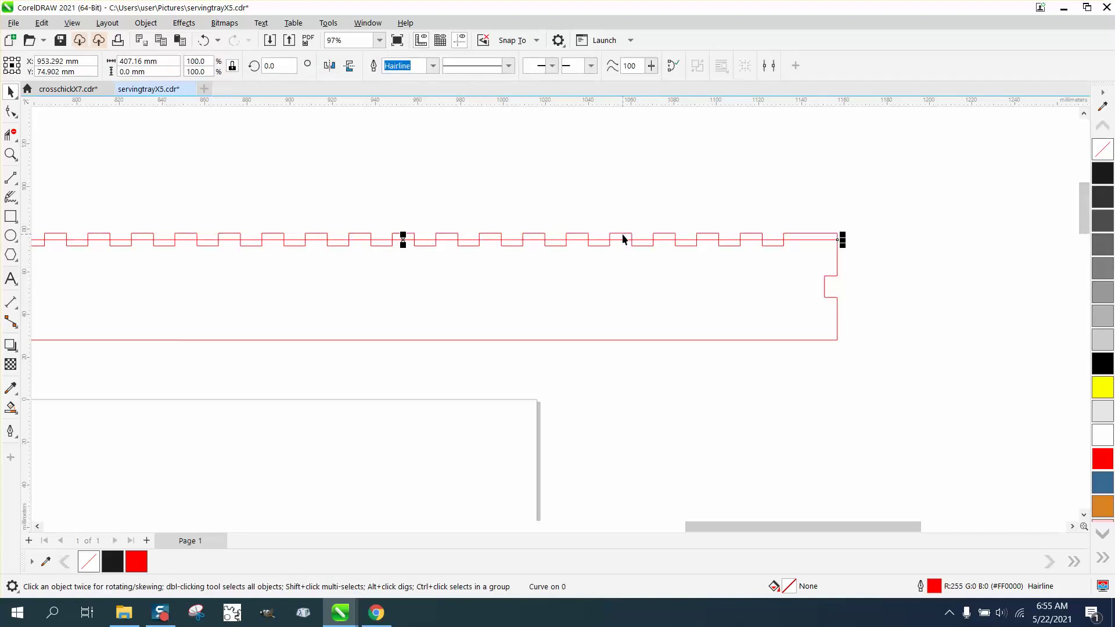
Use Smart Fill on the panel region below the line to create a separate closed shape
{"action": "key", "text": "F3"}
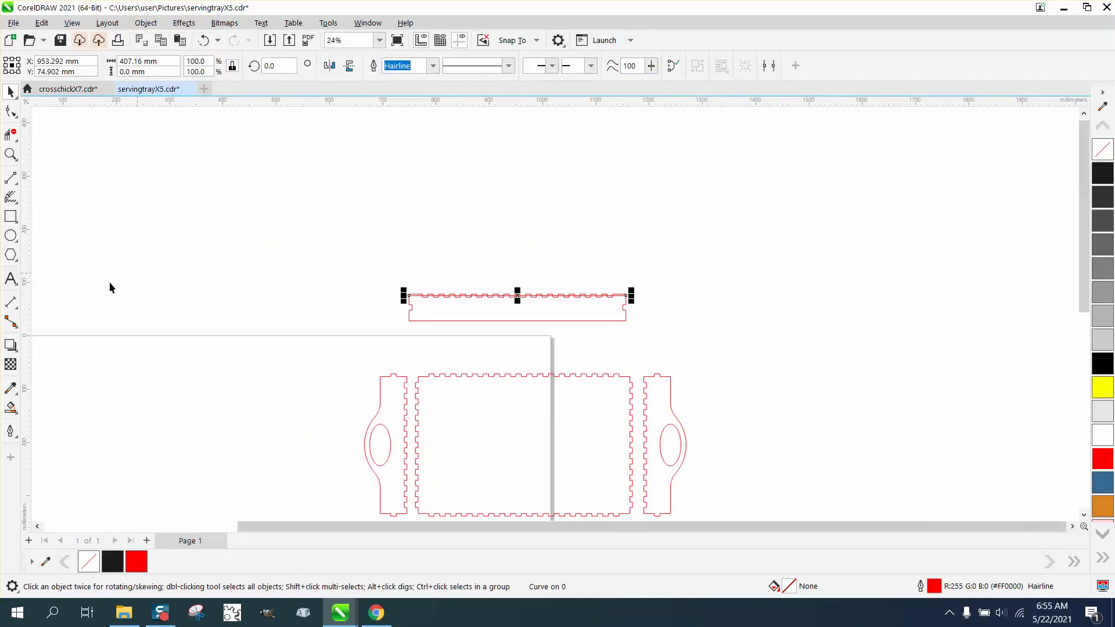
{"action": "left_click", "coordinate": [11, 407]}
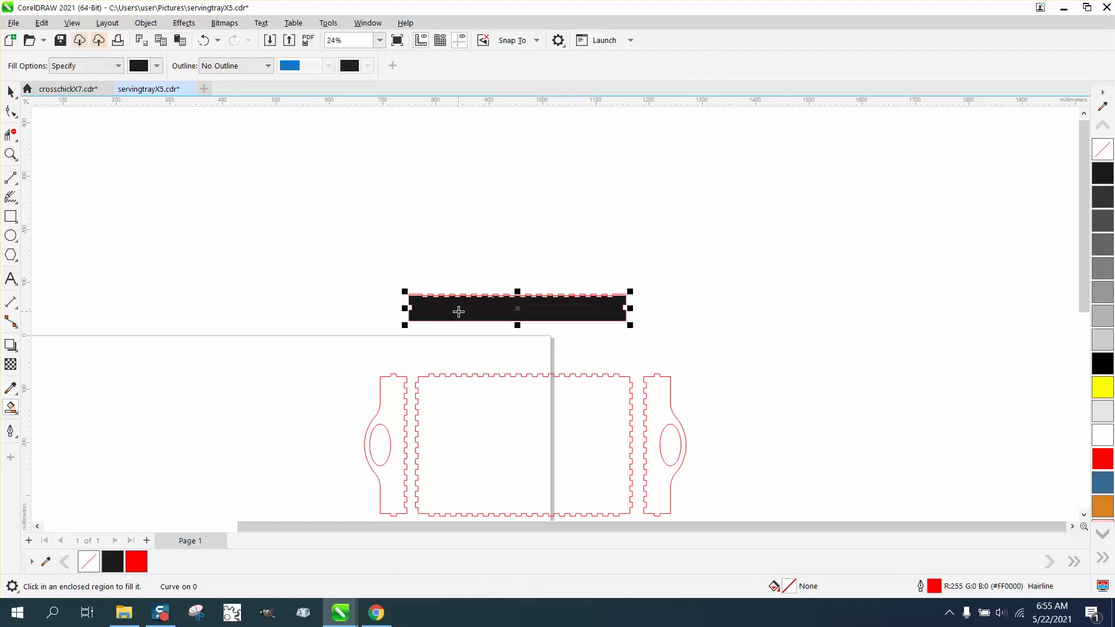
{"action": "left_click", "coordinate": [459, 313]}
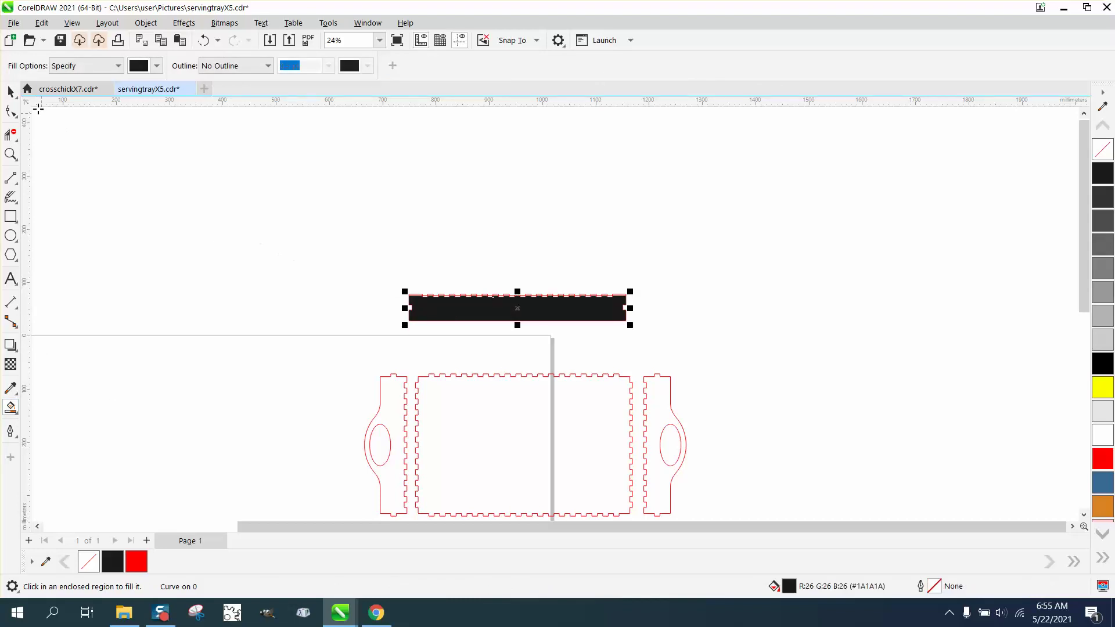
Move the filled shape above the original panel, remove its fill and give it a red outline
{"action": "left_click", "coordinate": [11, 91]}
{"action": "left_click_drag", "start_coordinate": [518, 309], "coordinate": [526, 253]}
{"action": "left_click", "coordinate": [1098, 154]}
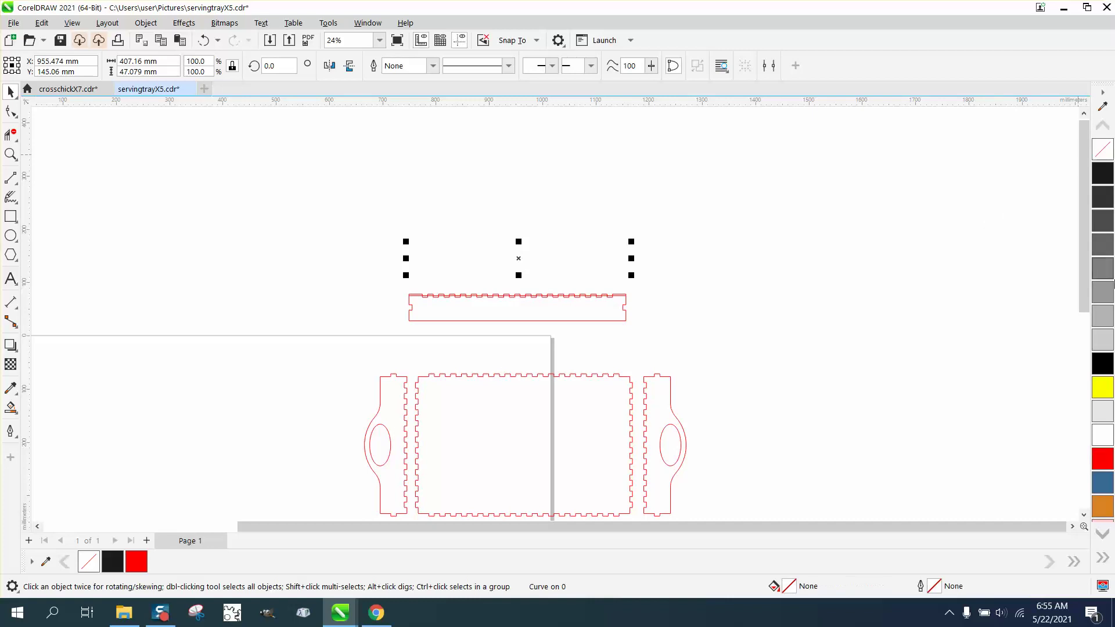
{"action": "right_click", "coordinate": [1106, 458]}
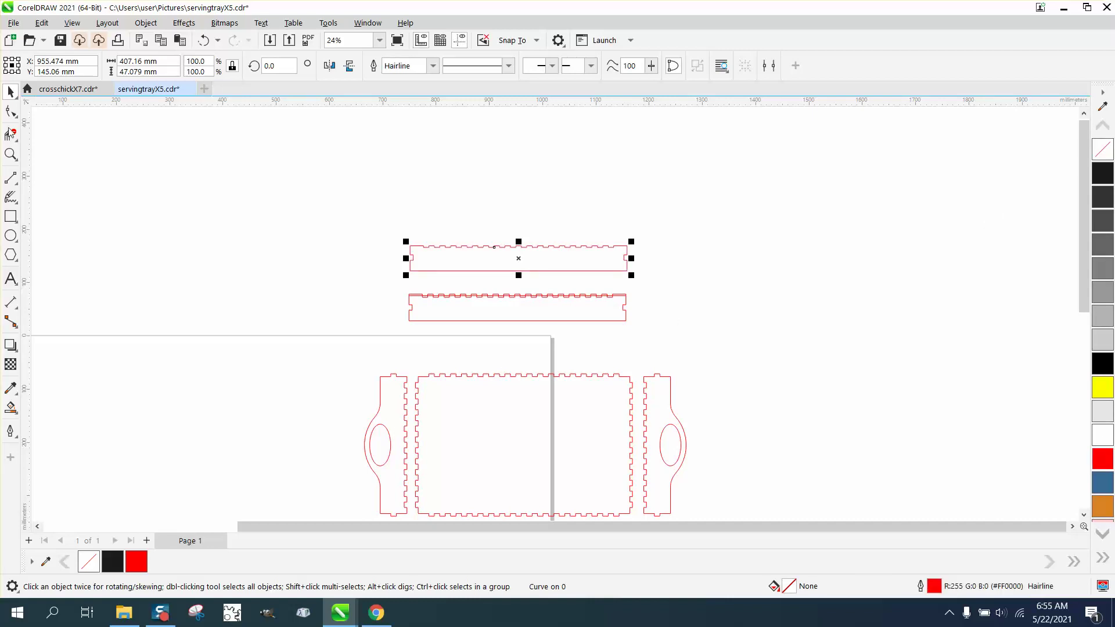
Delete the original notched panel and the guide line below the new shape
{"action": "left_click", "coordinate": [11, 154]}
{"action": "left_click_drag", "start_coordinate": [386, 223], "coordinate": [624, 314]}
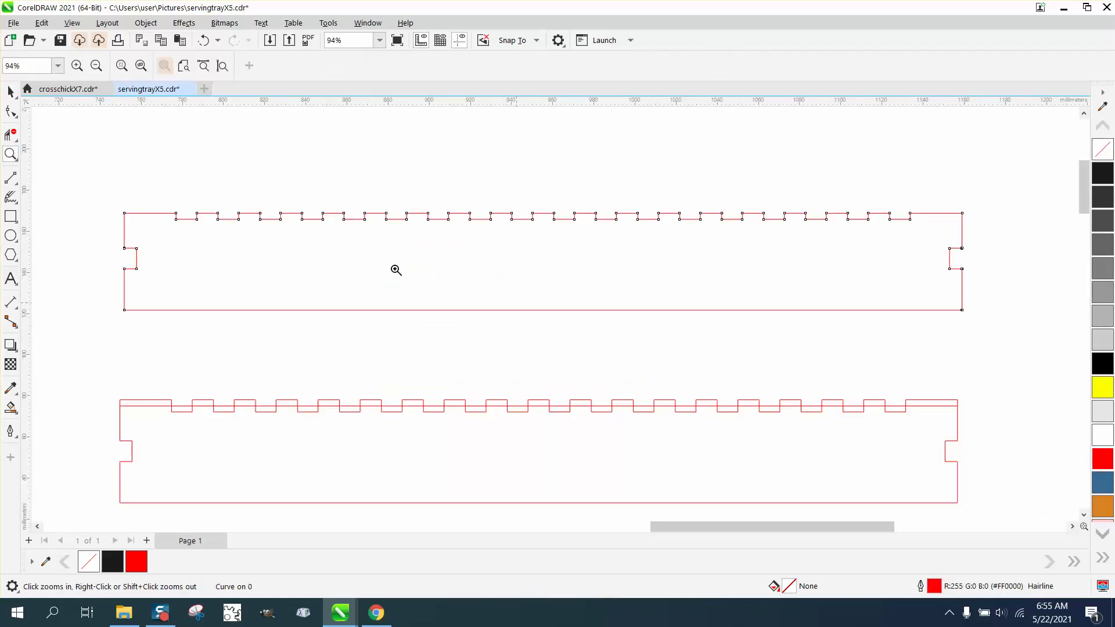
{"action": "left_click", "coordinate": [11, 93]}
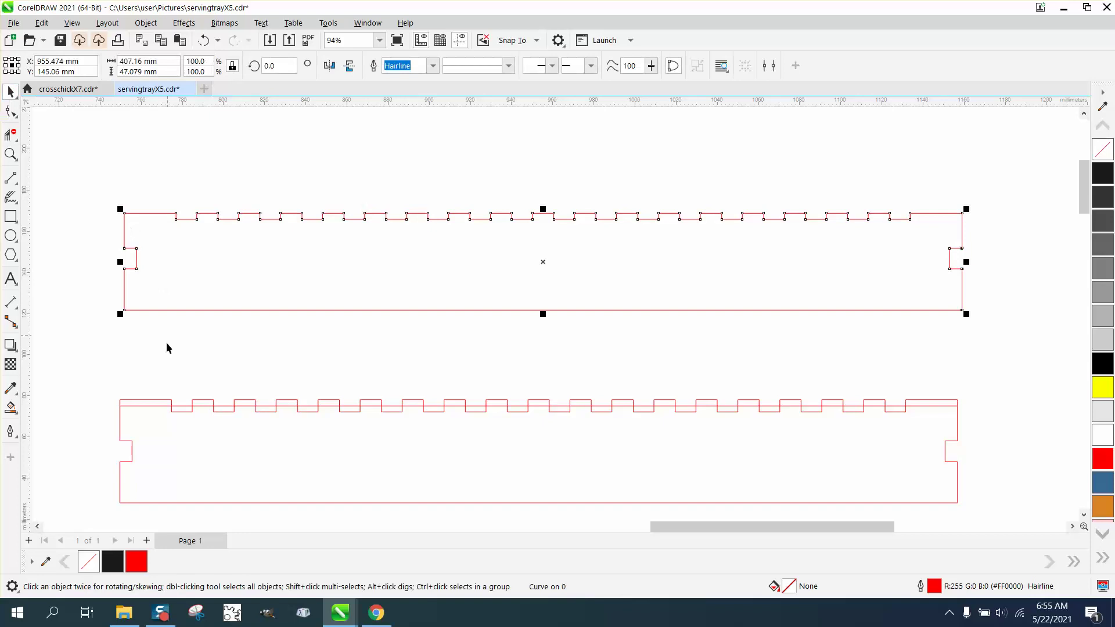
{"action": "left_click", "coordinate": [219, 411]}
{"action": "key", "text": "Delete"}
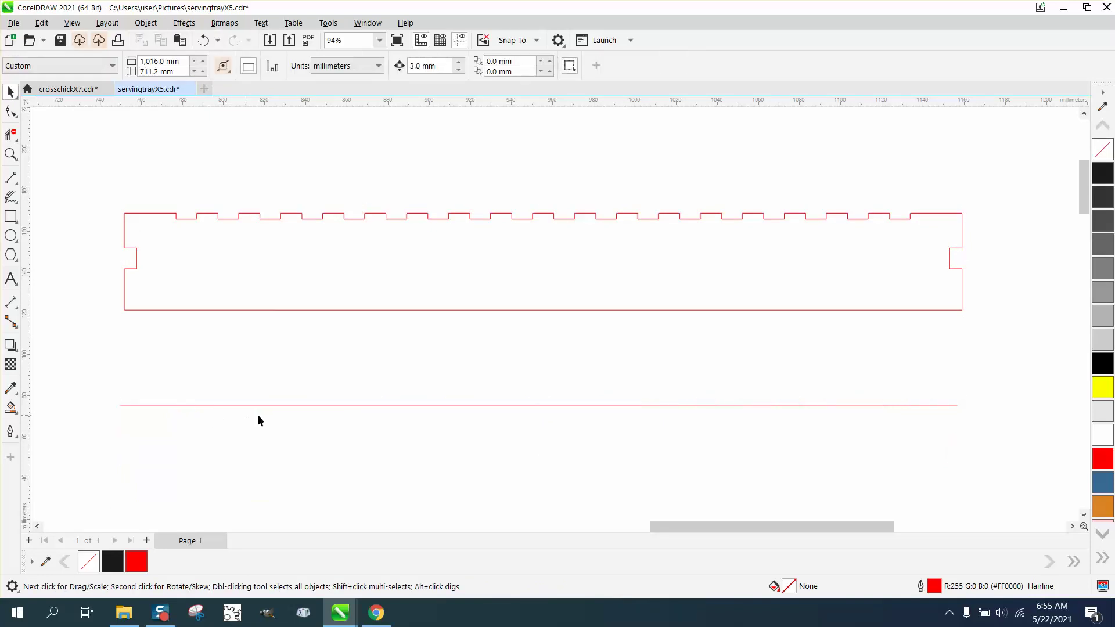
{"action": "left_click", "coordinate": [276, 405]}
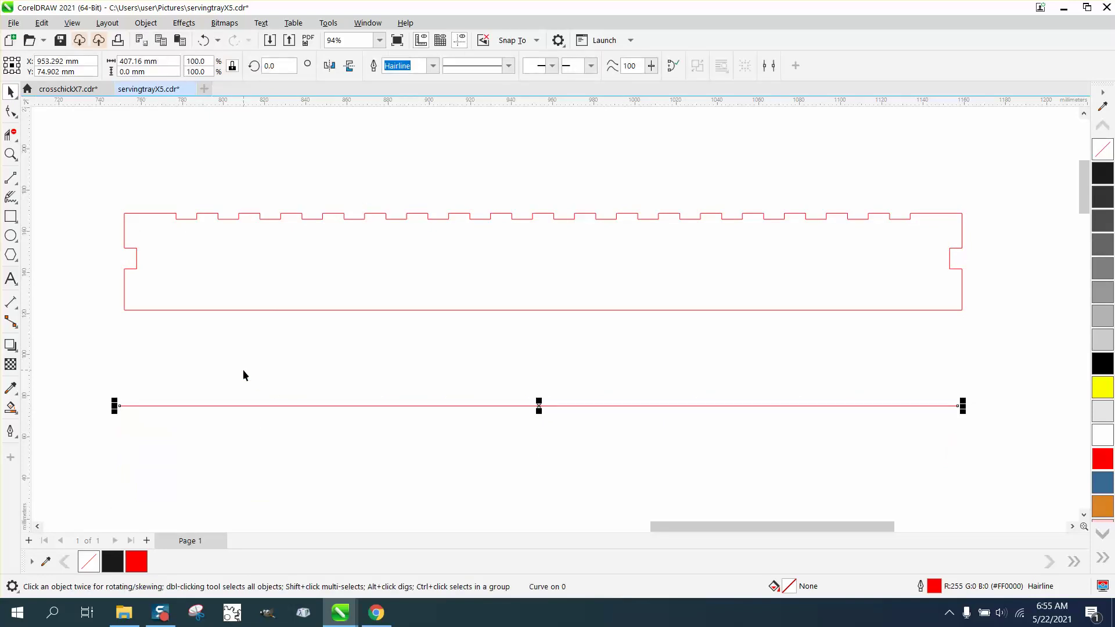
{"action": "key", "text": "Delete"}
{"action": "left_click", "coordinate": [10, 135]}
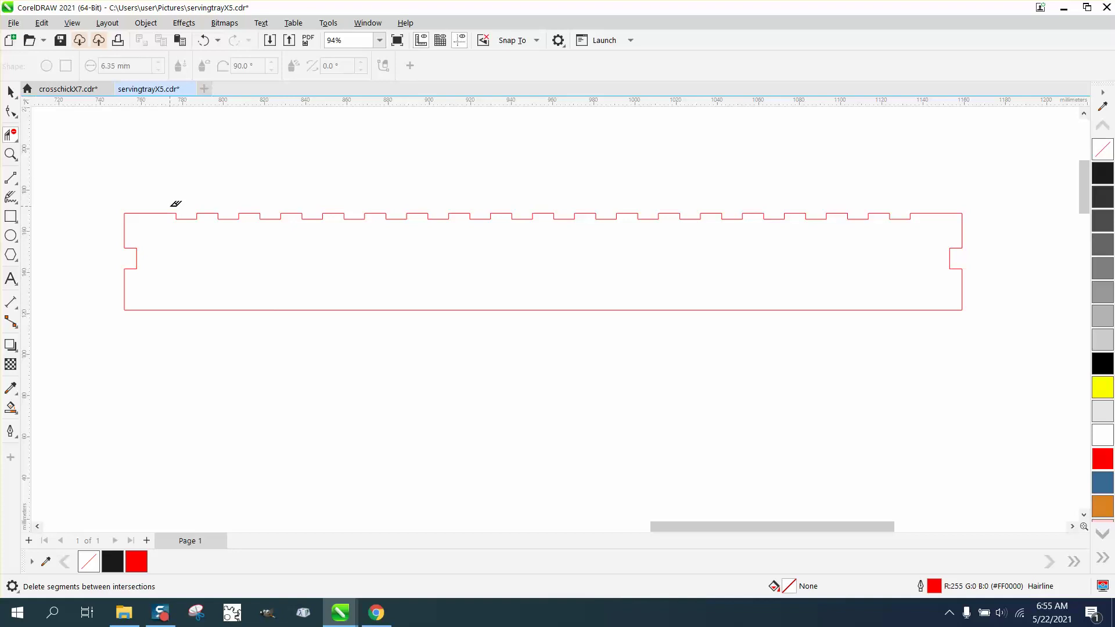
{"action": "mouse_move", "coordinate": [181, 204]}
{"action": "left_mouse_down"}
{"action": "mouse_move", "coordinate": [241, 226]}
{"action": "mouse_move", "coordinate": [186, 184]}
{"action": "left_mouse_up"}
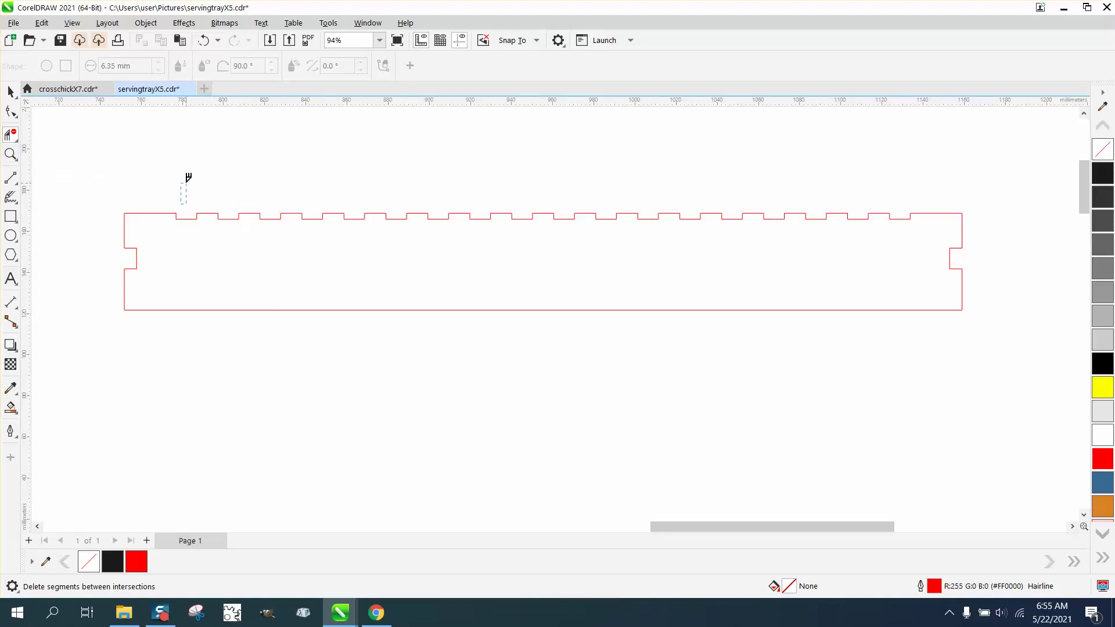
{"action": "left_click", "coordinate": [11, 154]}
{"action": "left_click_drag", "start_coordinate": [257, 243], "coordinate": [257, 244]}
{"action": "left_click_drag", "start_coordinate": [329, 212], "coordinate": [431, 317]}
{"action": "scroll", "coordinate": [418, 370], "scroll_direction": "up", "scroll_amount": 2}
{"action": "scroll", "coordinate": [415, 366], "scroll_direction": "down", "scroll_amount": 6}
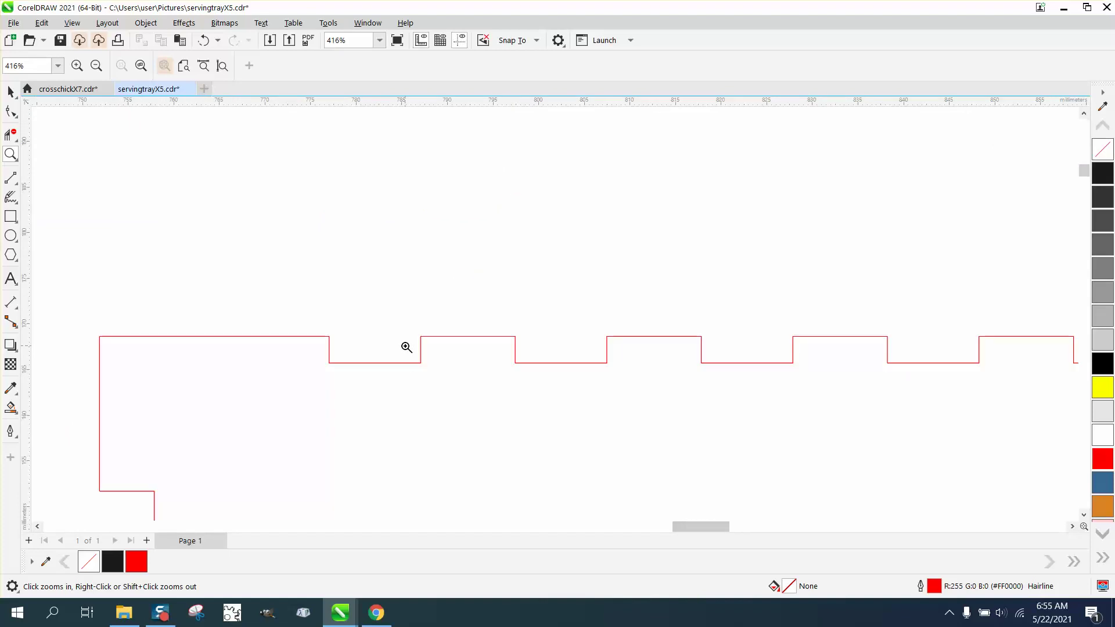
Select all nodes along the top edge of the new panel's teeth and nudge them up 3 mm
{"action": "key", "text": "F10"}
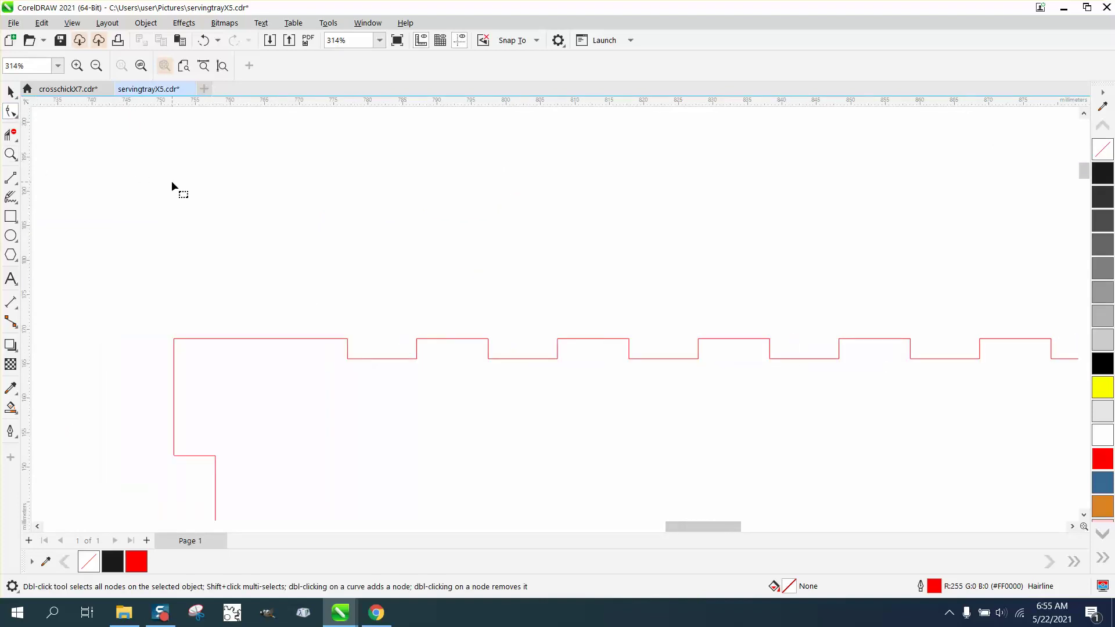
{"action": "scroll", "coordinate": [172, 185], "scroll_direction": "down", "scroll_amount": 1}
{"action": "left_click", "coordinate": [234, 318]}
{"action": "scroll", "coordinate": [170, 276], "scroll_direction": "down", "scroll_amount": 4}
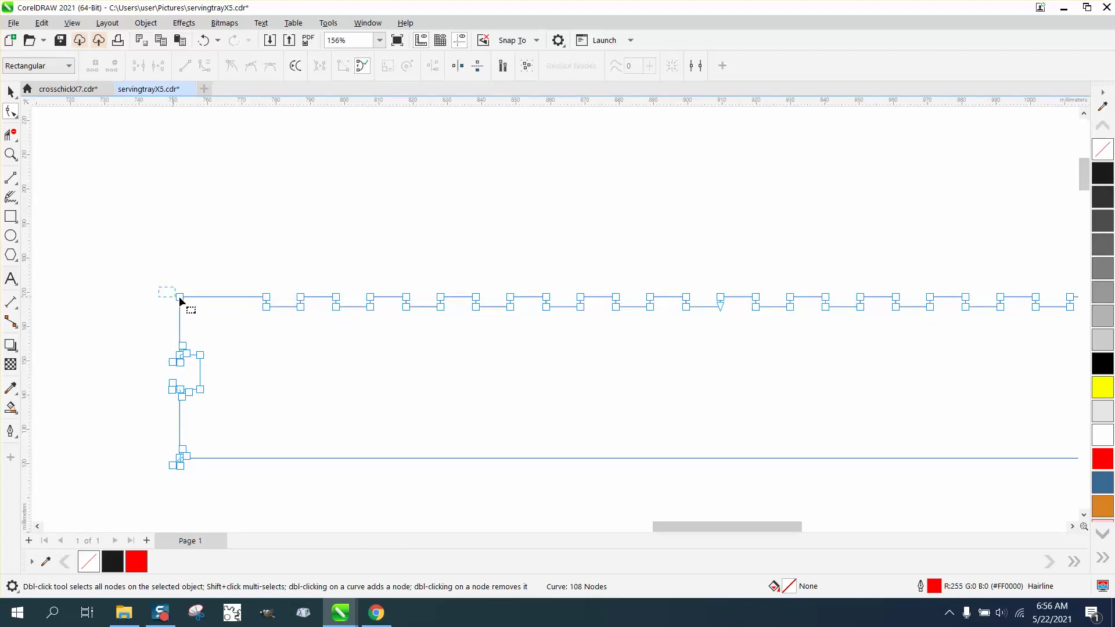
{"action": "mouse_move", "coordinate": [326, 300]}
{"action": "left_mouse_down"}
{"action": "mouse_move", "coordinate": [1075, 307]}
{"action": "mouse_move", "coordinate": [999, 302]}
{"action": "left_mouse_up"}
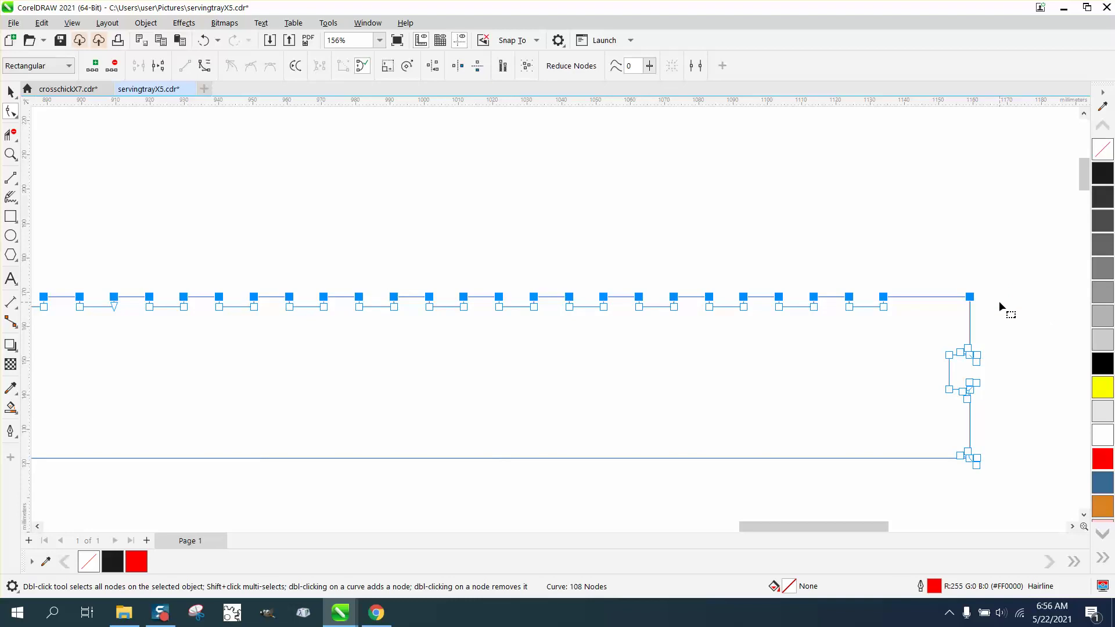
{"action": "key", "text": "Up"}
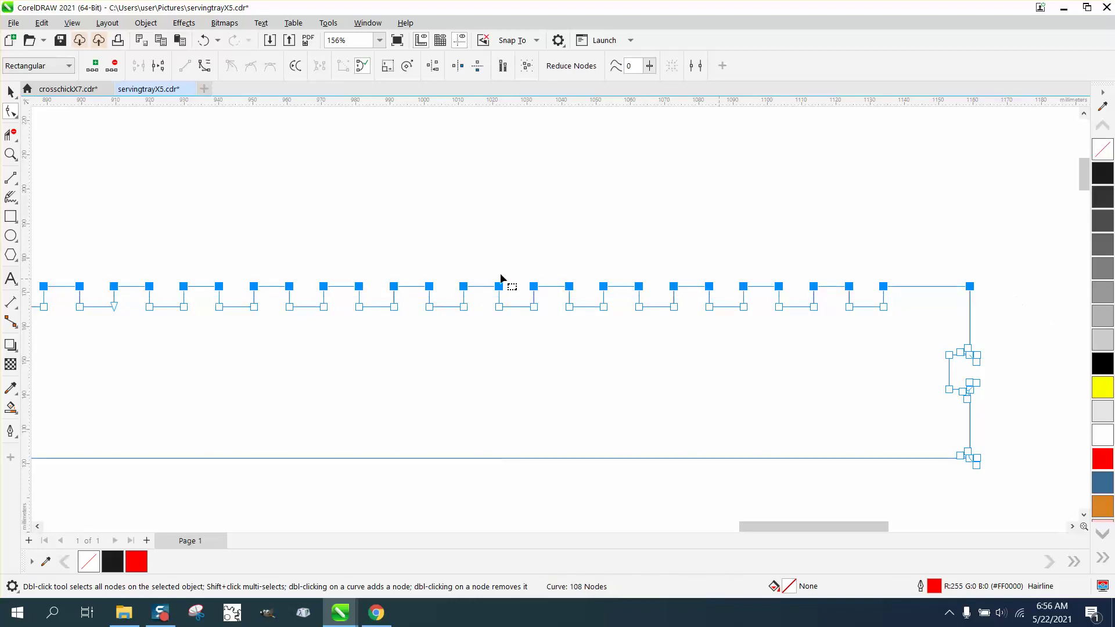
Examine a corner of the rebuilt notches up close to check that it is square
{"action": "left_click", "coordinate": [10, 154]}
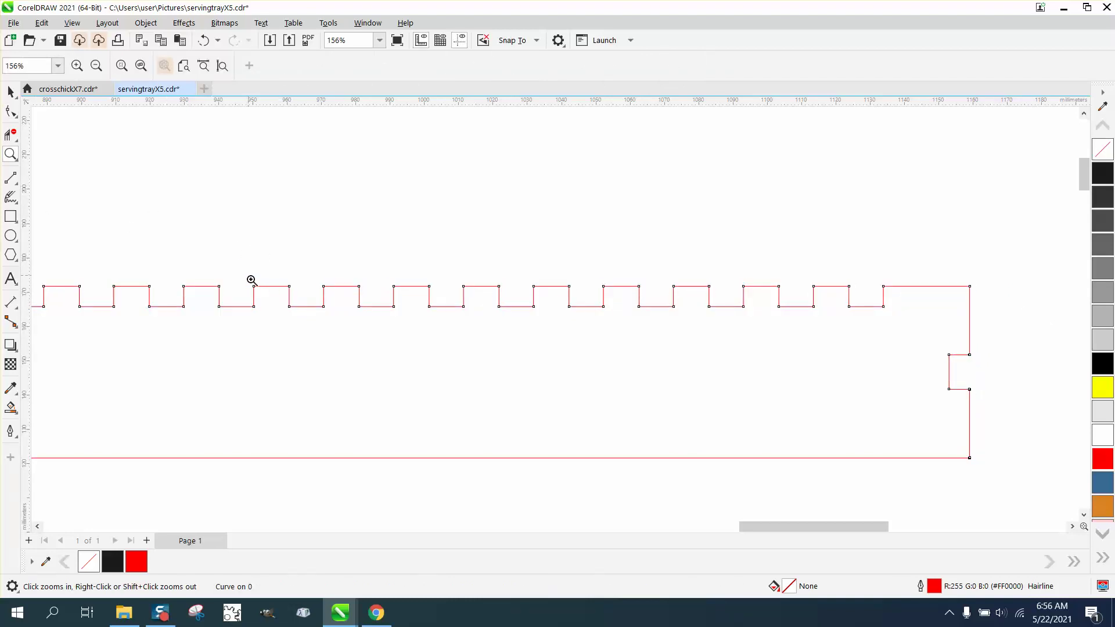
{"action": "left_click_drag", "start_coordinate": [252, 280], "coordinate": [339, 333]}
{"action": "left_click_drag", "start_coordinate": [320, 376], "coordinate": [319, 376]}
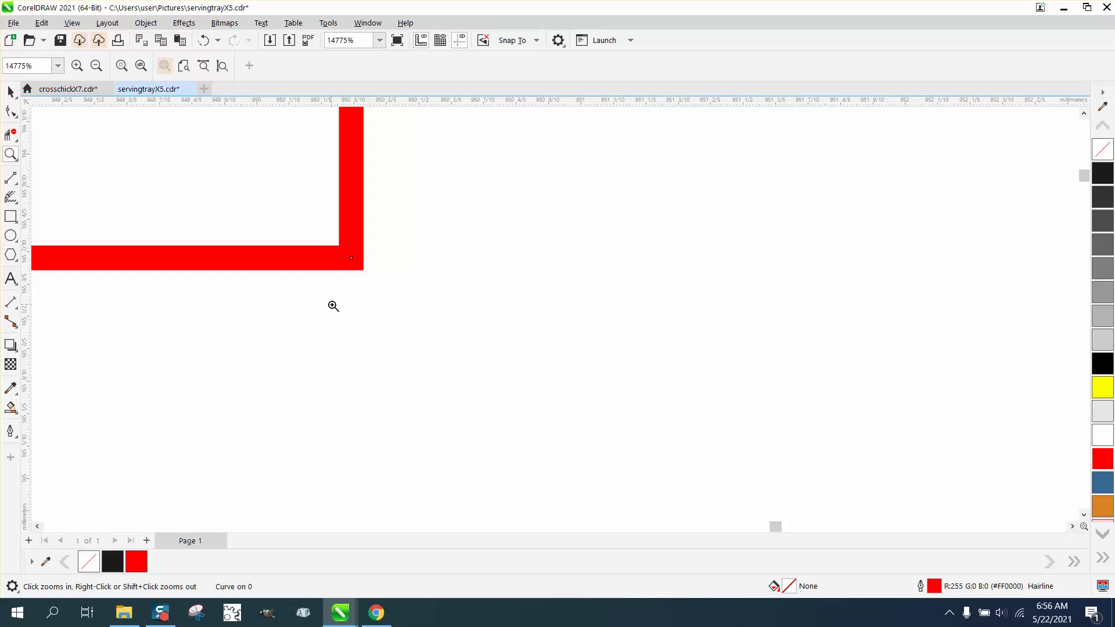
{"action": "scroll", "coordinate": [388, 324], "scroll_direction": "down", "scroll_amount": 5}
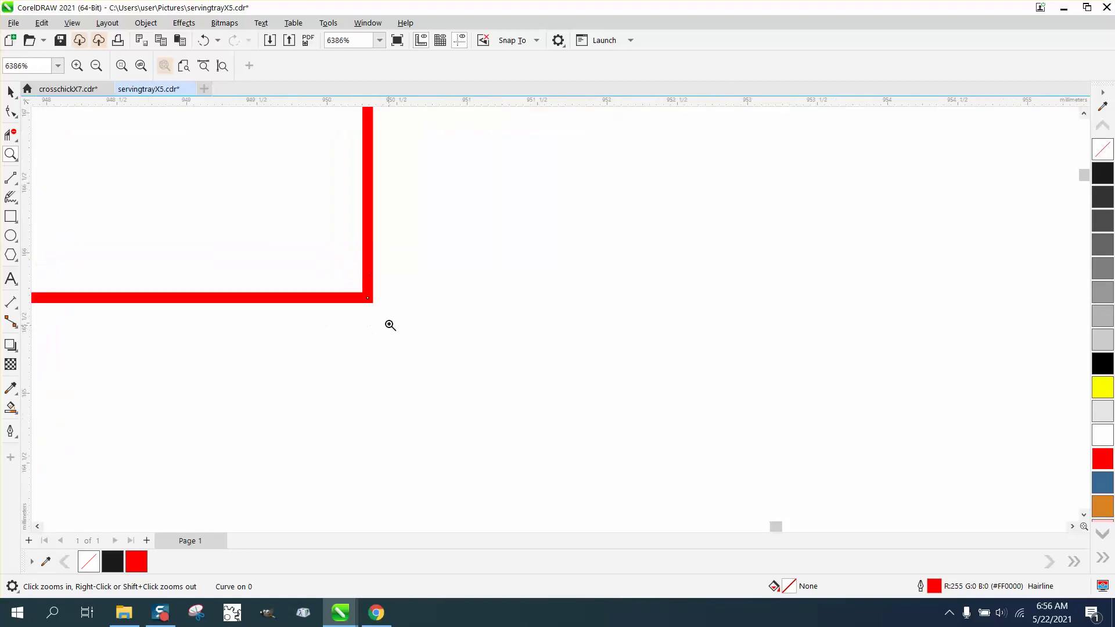
Measure the height of a middle tooth's side with the Parallel Dimension tool, without placing a dimension
{"action": "left_click", "coordinate": [16, 305]}
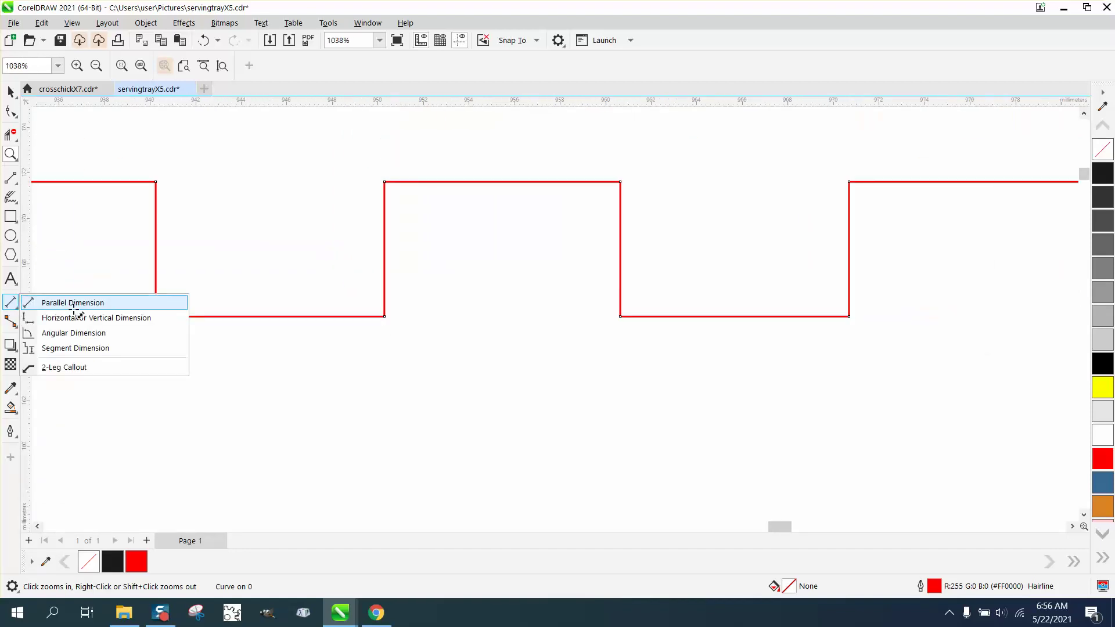
{"action": "left_click", "coordinate": [74, 308]}
{"action": "left_click_drag", "start_coordinate": [385, 317], "coordinate": [385, 181]}
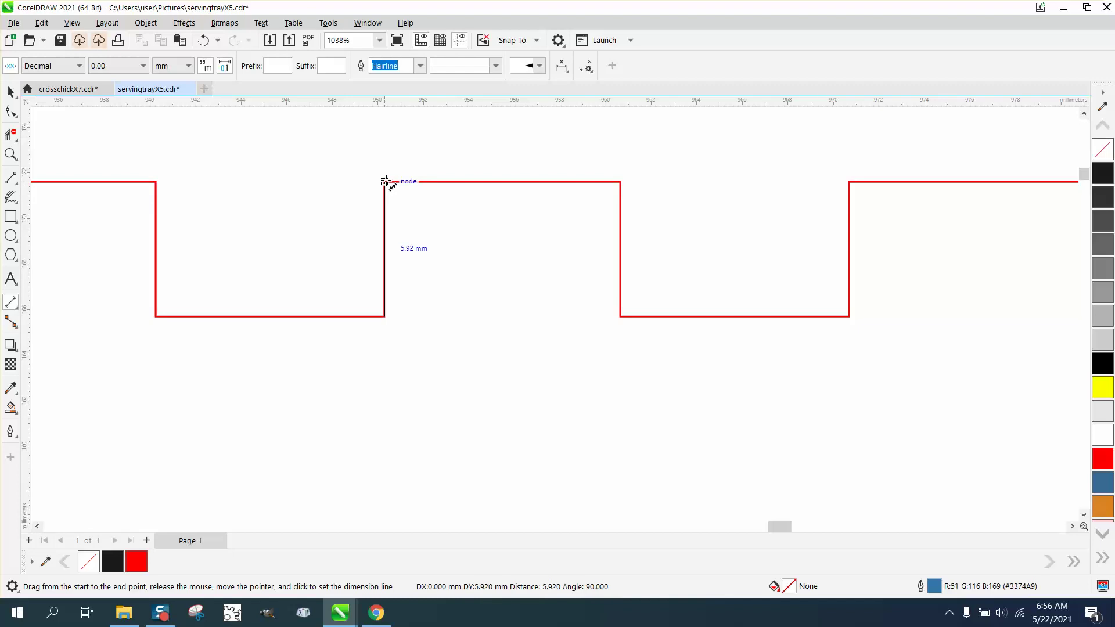
{"action": "key", "text": "Escape"}
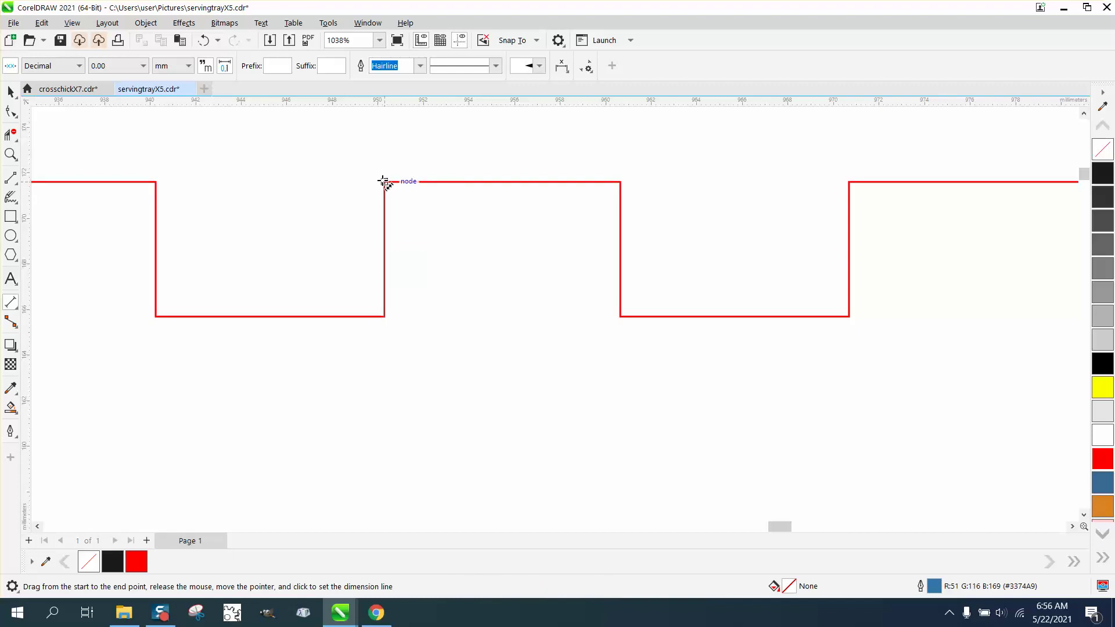
Measure the opposite side of the same tooth with a parallel dimension and remove the placed dimension
{"action": "left_click_drag", "start_coordinate": [620, 316], "coordinate": [619, 183]}
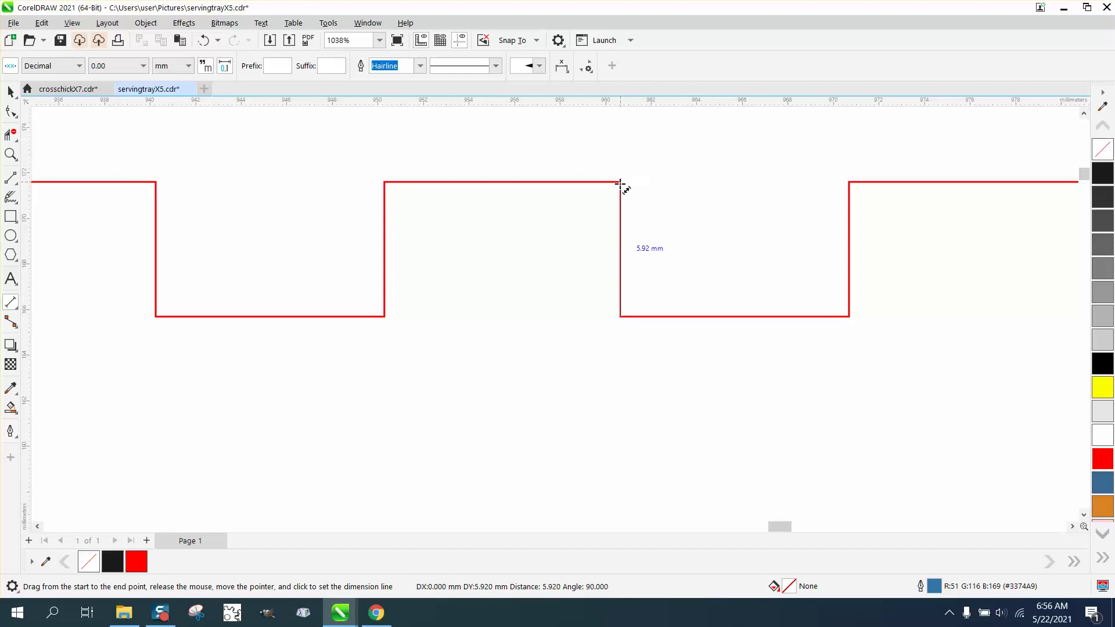
{"action": "left_click", "coordinate": [620, 182]}
{"action": "key", "text": "ctrl+z"}
{"action": "scroll", "coordinate": [620, 182], "scroll_direction": "down", "scroll_amount": 5}
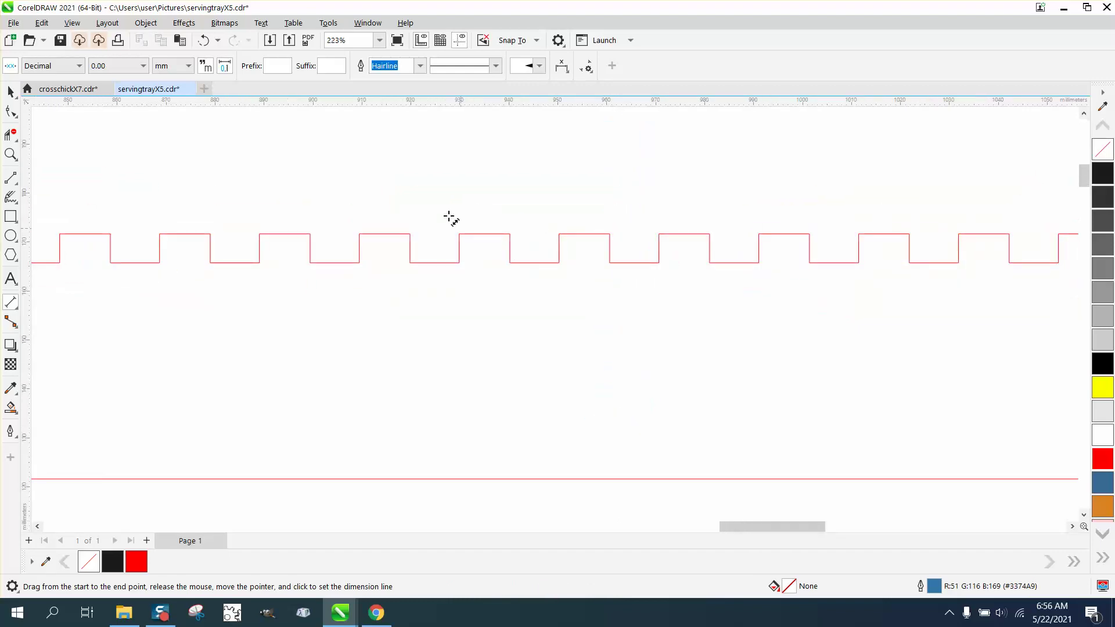
{"action": "left_click", "coordinate": [206, 41]}
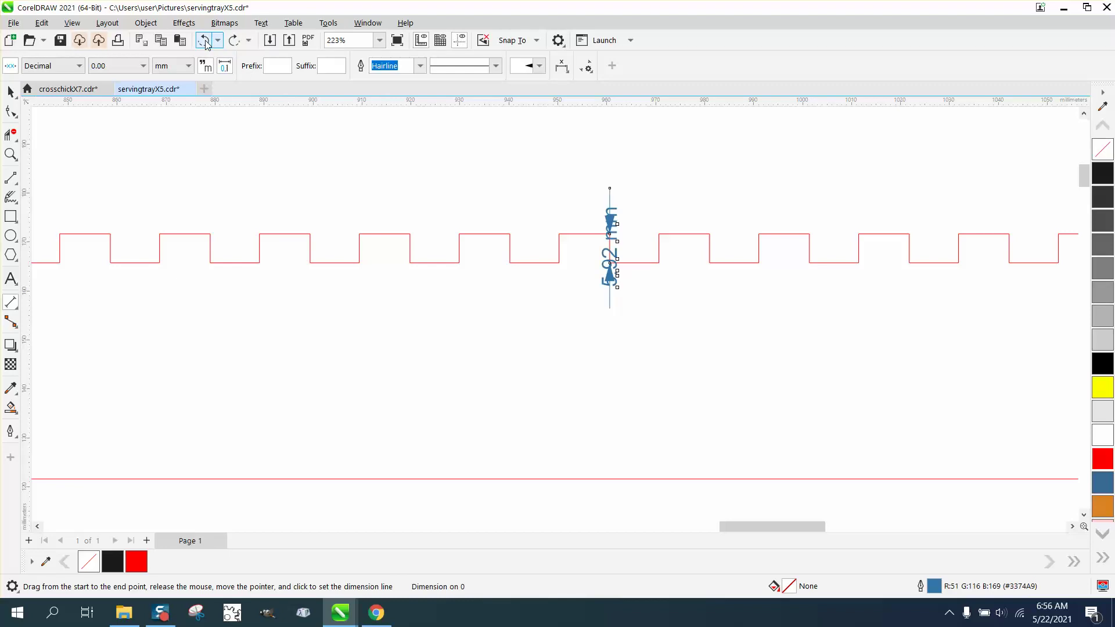
{"action": "left_click", "coordinate": [205, 40]}
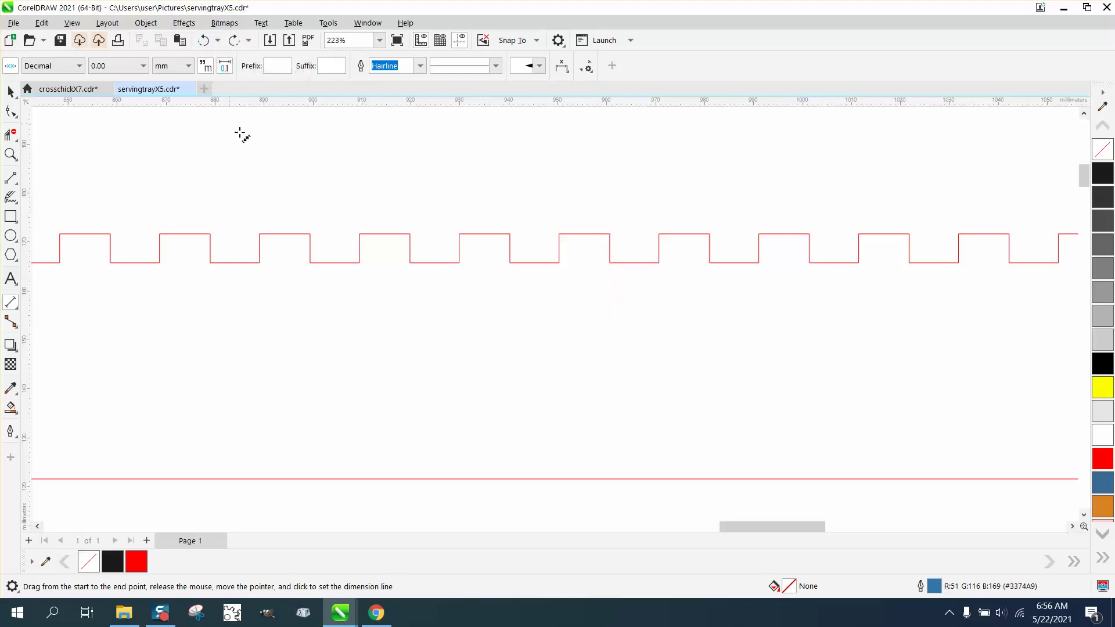
{"action": "scroll", "coordinate": [387, 215], "scroll_direction": "down", "scroll_amount": 5}
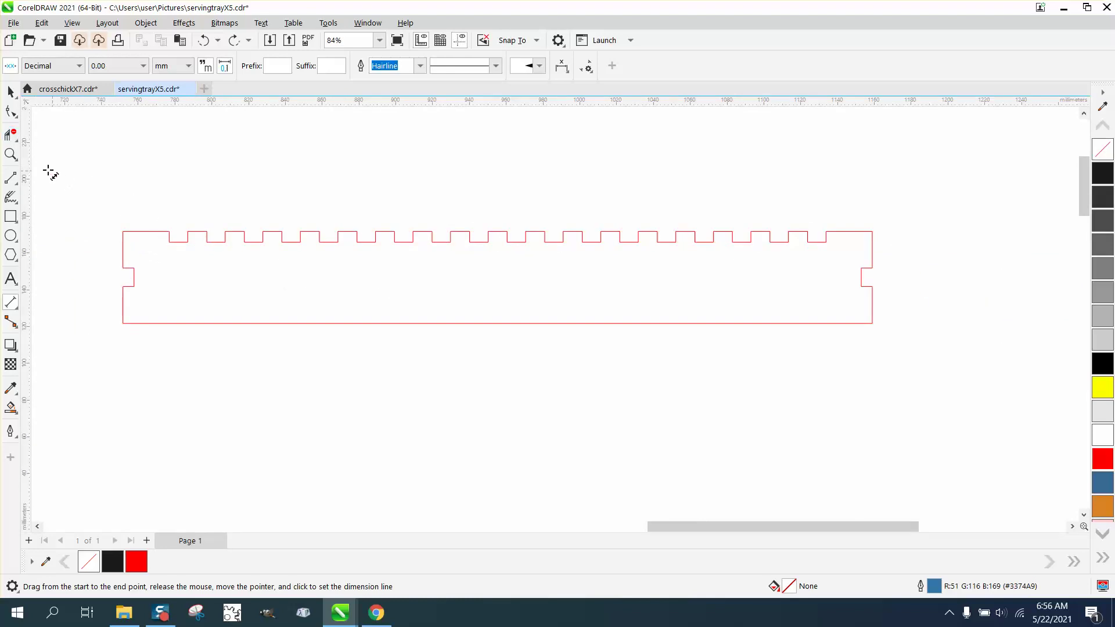
Measure the height of the first tooth near the panel's left end and delete the dimension
{"action": "left_click", "coordinate": [10, 154]}
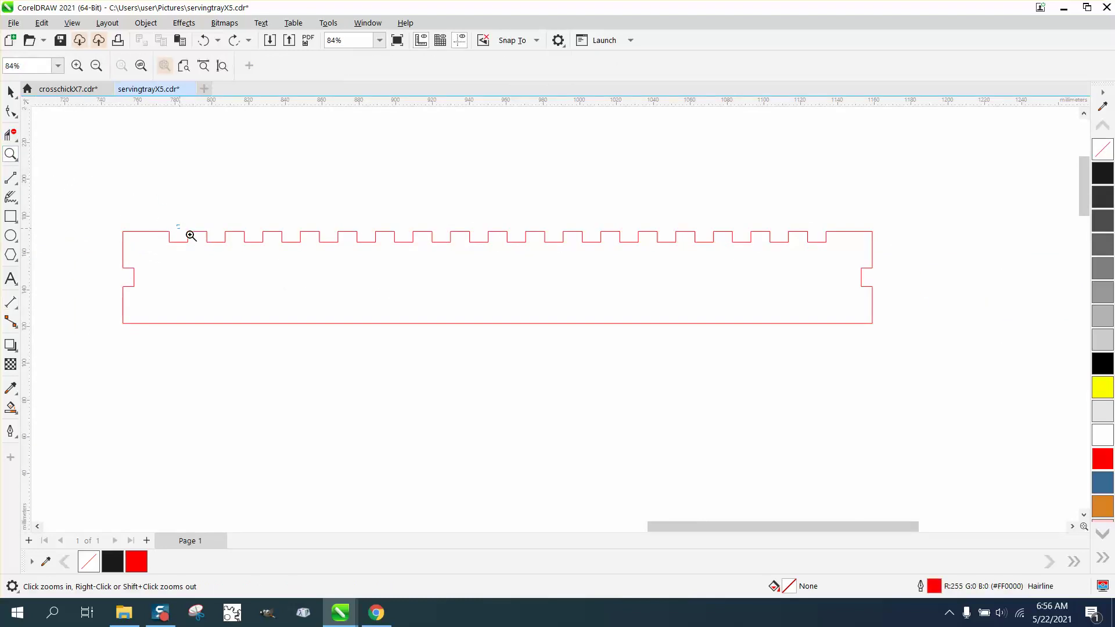
{"action": "left_click_drag", "start_coordinate": [190, 235], "coordinate": [225, 247]}
{"action": "left_click", "coordinate": [10, 110]}
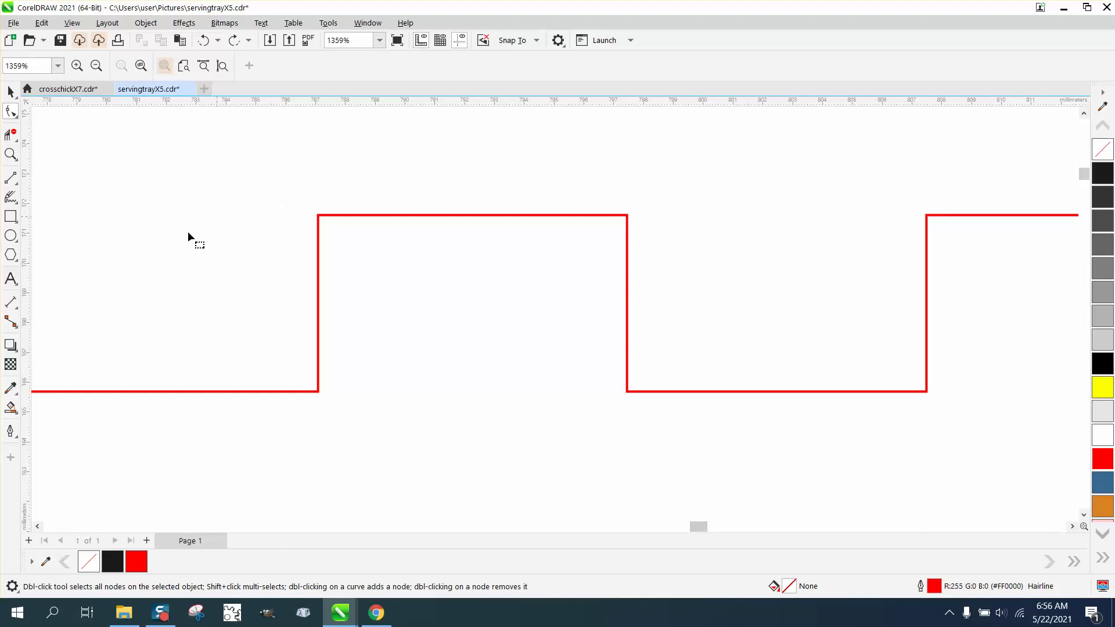
{"action": "left_click", "coordinate": [10, 301]}
{"action": "left_click_drag", "start_coordinate": [318, 390], "coordinate": [318, 216]}
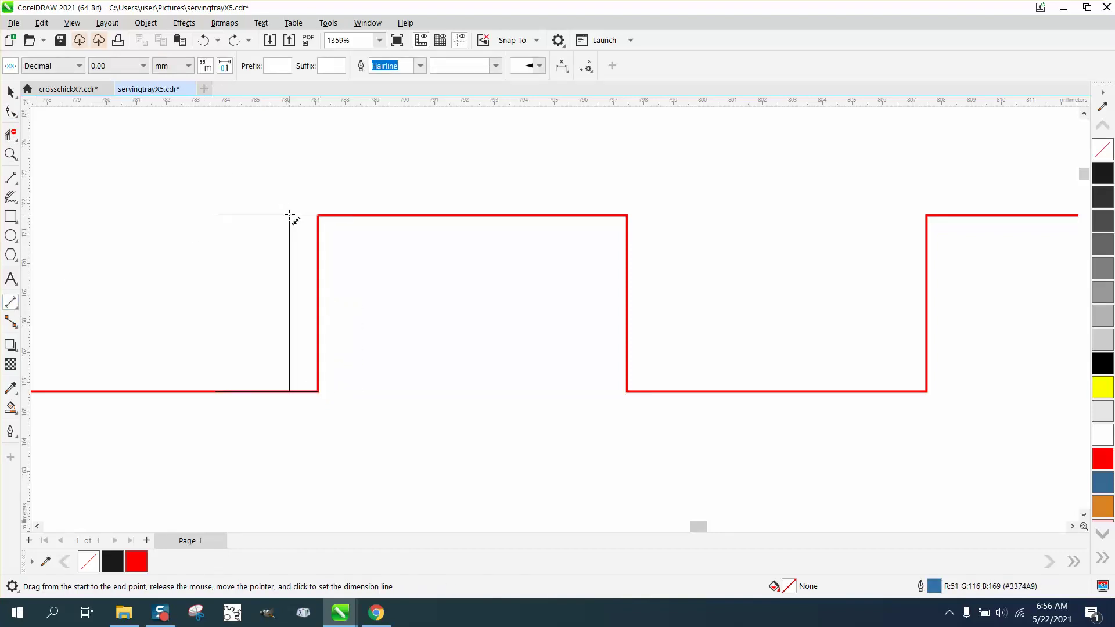
{"action": "left_click", "coordinate": [291, 215]}
{"action": "key", "text": "Delete"}
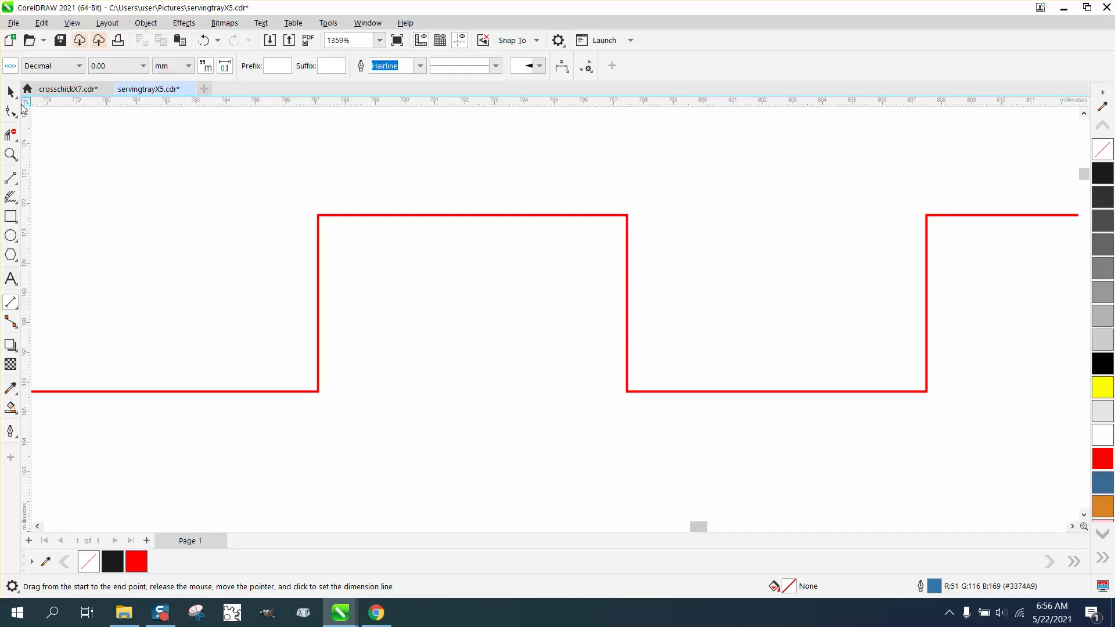
Set the nudge distance to 0.08 mm and nudge all nodes along the teeth's top edge up by that amount
{"action": "left_click", "coordinate": [10, 91]}
{"action": "left_click", "coordinate": [429, 65]}
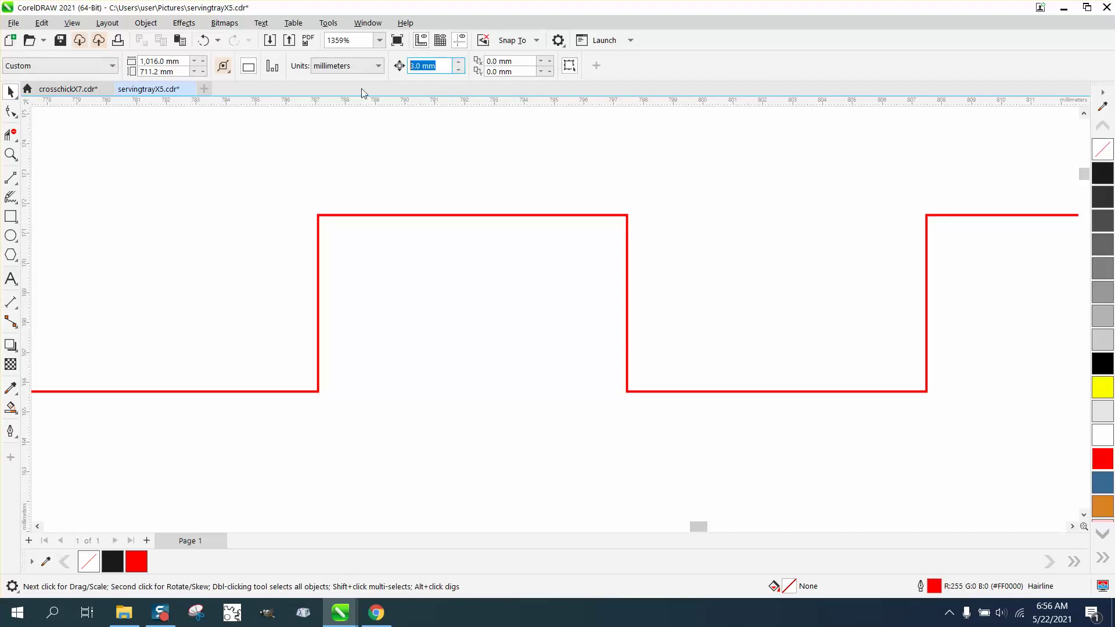
{"action": "type", "text": ".08"}
{"action": "left_click", "coordinate": [11, 110]}
{"action": "scroll", "coordinate": [308, 248], "scroll_direction": "down", "scroll_amount": 5}
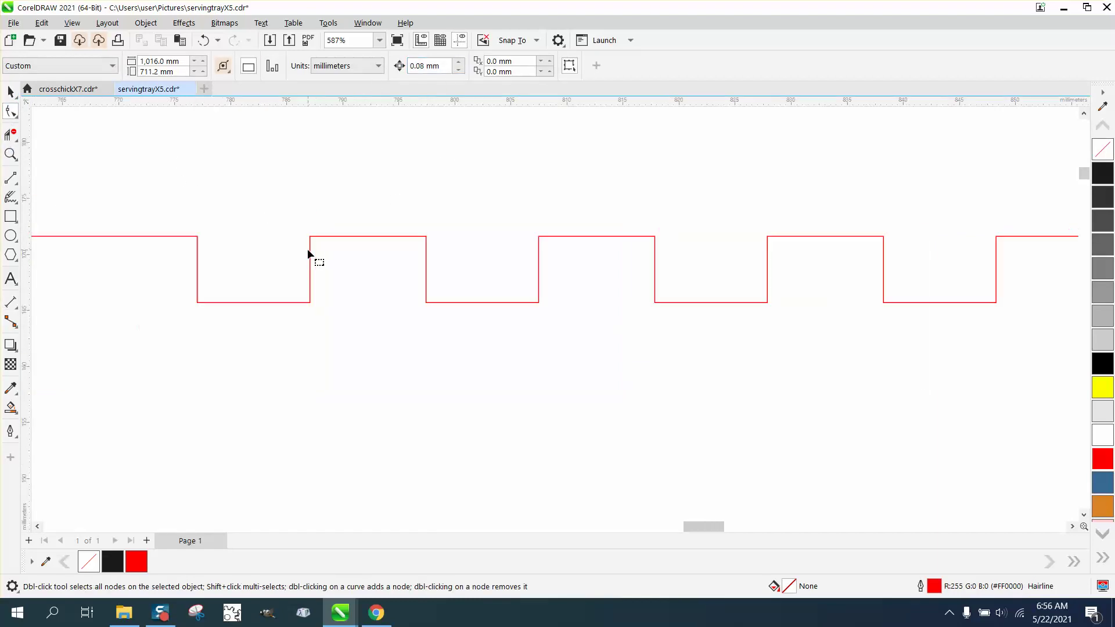
{"action": "left_click", "coordinate": [311, 251]}
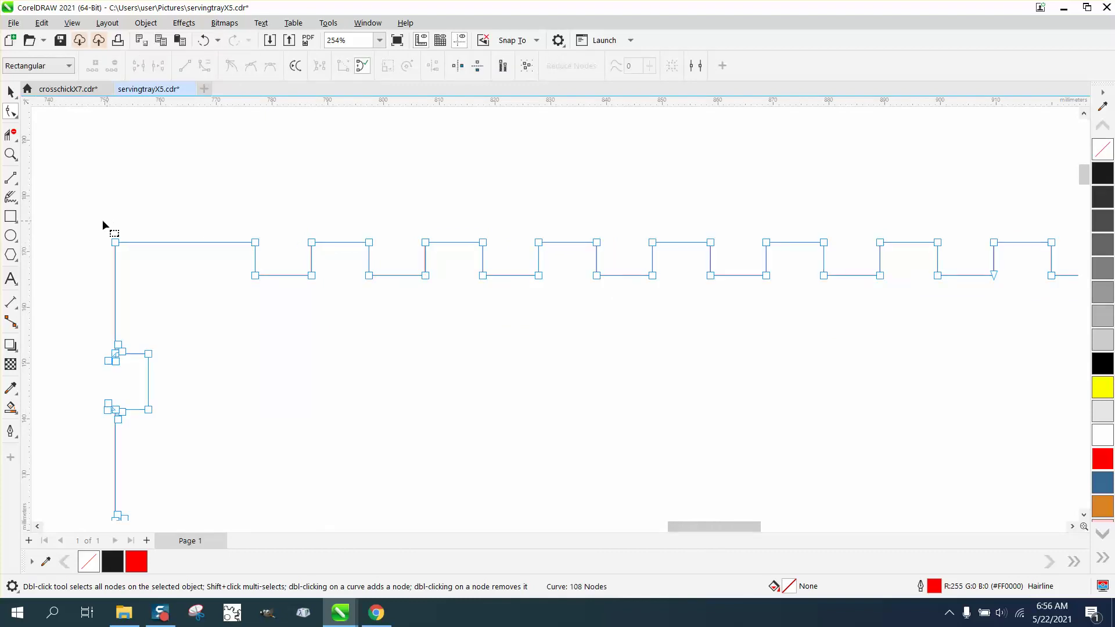
{"action": "left_click_drag", "start_coordinate": [229, 254], "coordinate": [1005, 263]}
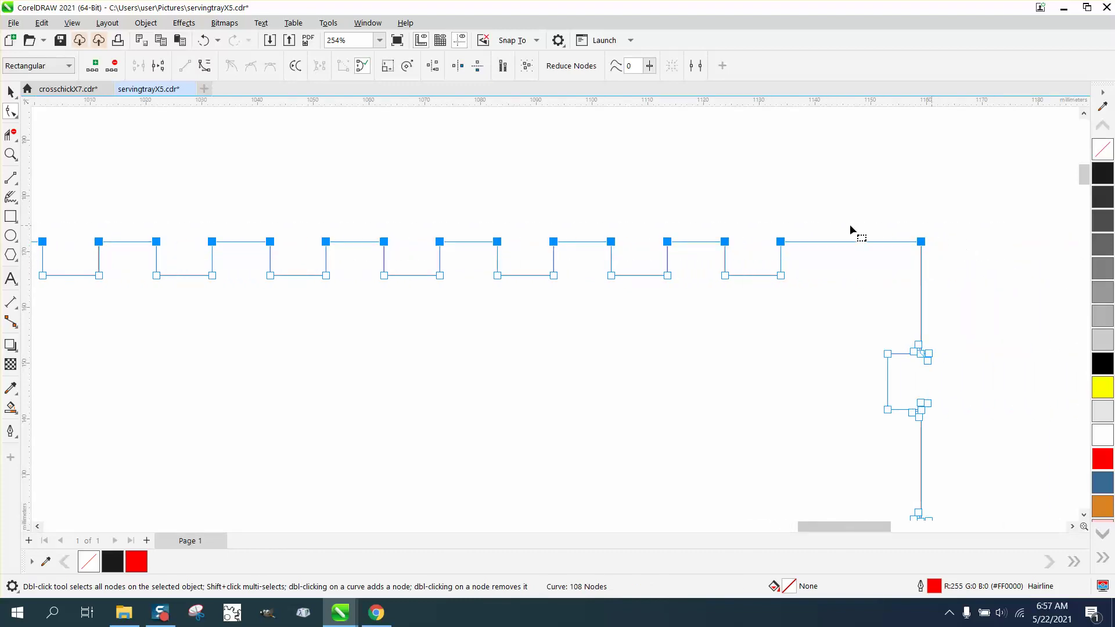
Measure the height of an adjusted tooth toward the panel's right end with a parallel dimension and remove the dimension
{"action": "left_click", "coordinate": [10, 154]}
{"action": "left_click_drag", "start_coordinate": [132, 225], "coordinate": [224, 301]}
{"action": "left_click", "coordinate": [20, 309]}
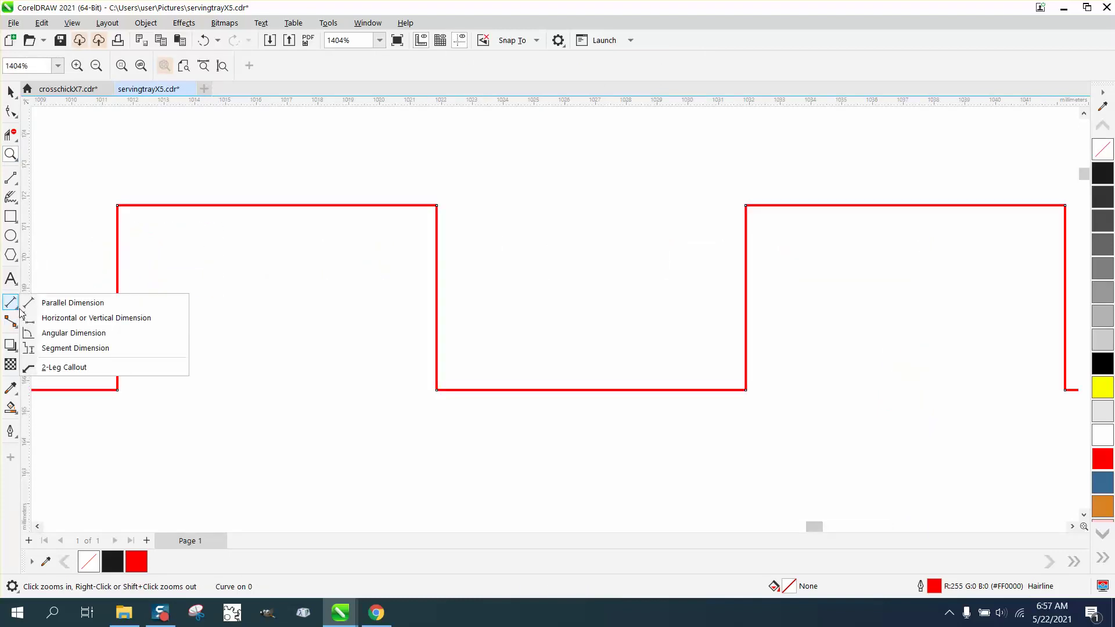
{"action": "left_click", "coordinate": [53, 303]}
{"action": "left_click_drag", "start_coordinate": [117, 389], "coordinate": [117, 205]}
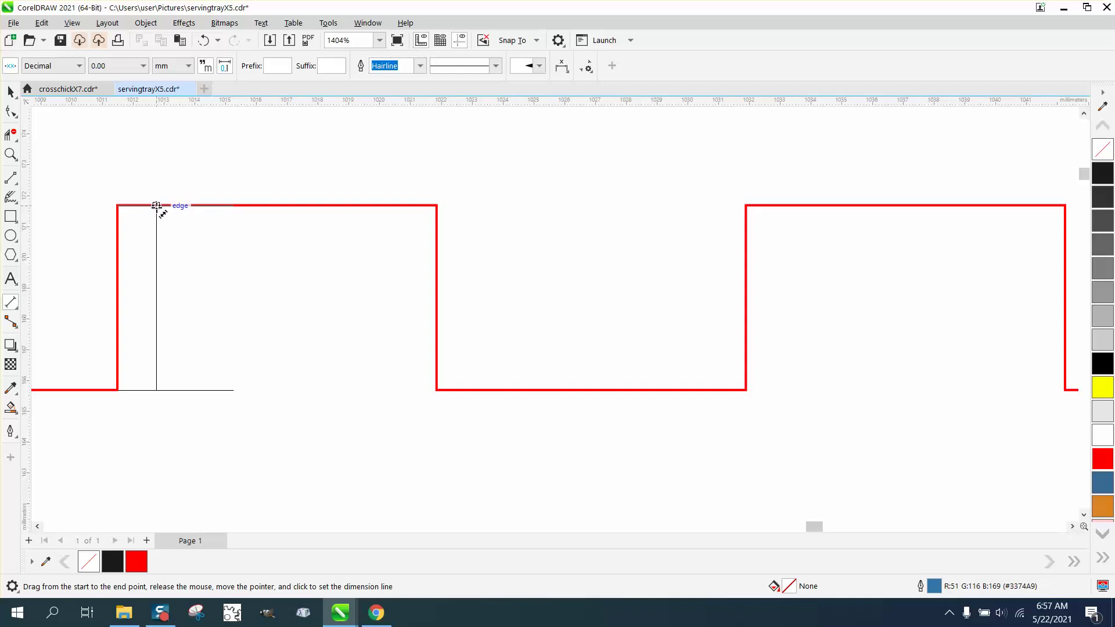
{"action": "left_click", "coordinate": [156, 211]}
{"action": "scroll", "coordinate": [192, 238], "scroll_direction": "down", "scroll_amount": 6}
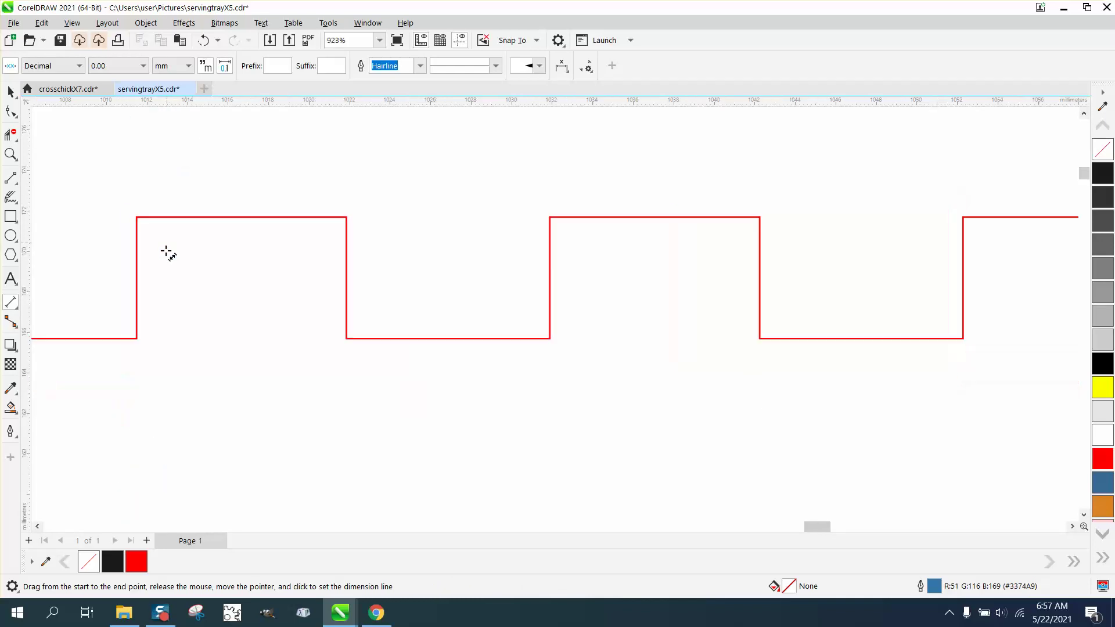
Examine the notch in the panel's left end up close, checking its outer corners
{"action": "scroll", "coordinate": [407, 364], "scroll_direction": "down", "scroll_amount": 3}
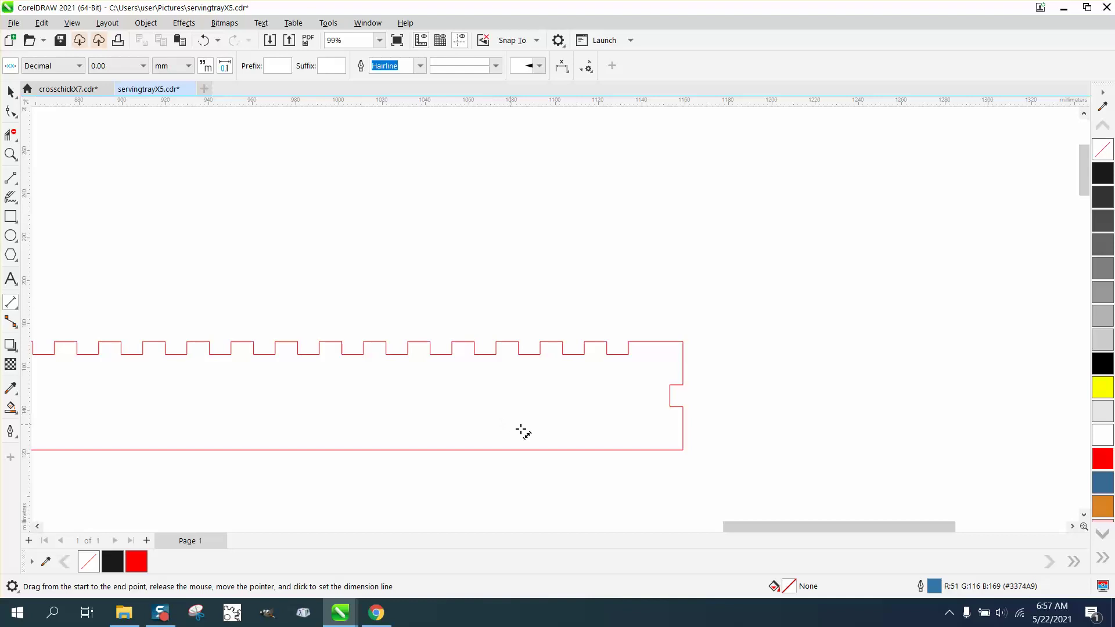
{"action": "scroll", "coordinate": [523, 431], "scroll_direction": "down", "scroll_amount": 2}
{"action": "left_click", "coordinate": [10, 154]}
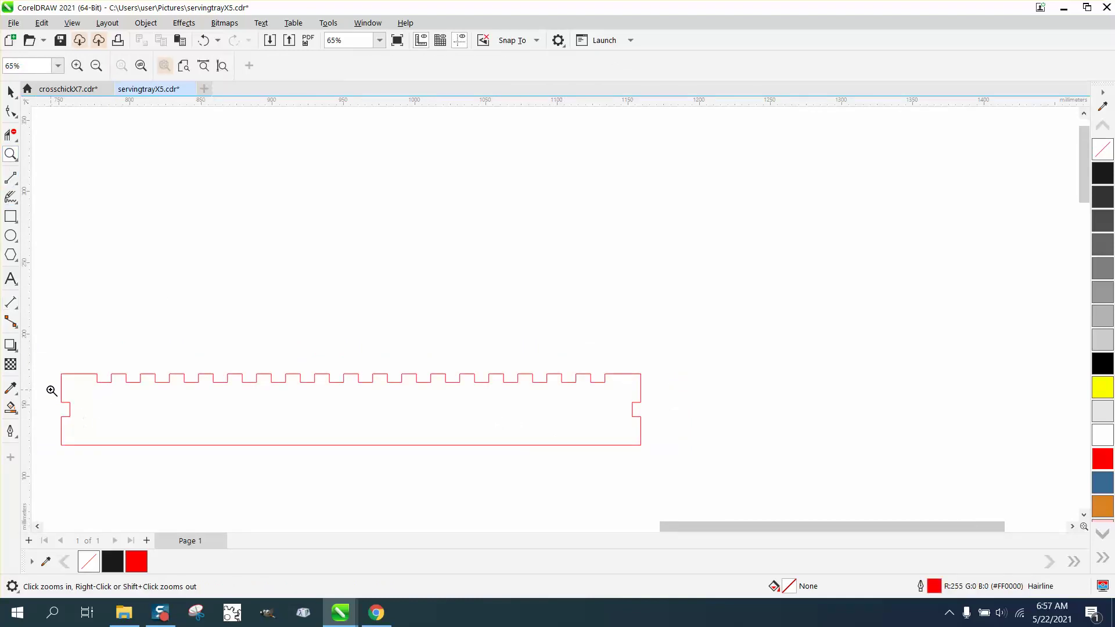
{"action": "left_click_drag", "start_coordinate": [52, 390], "coordinate": [135, 427]}
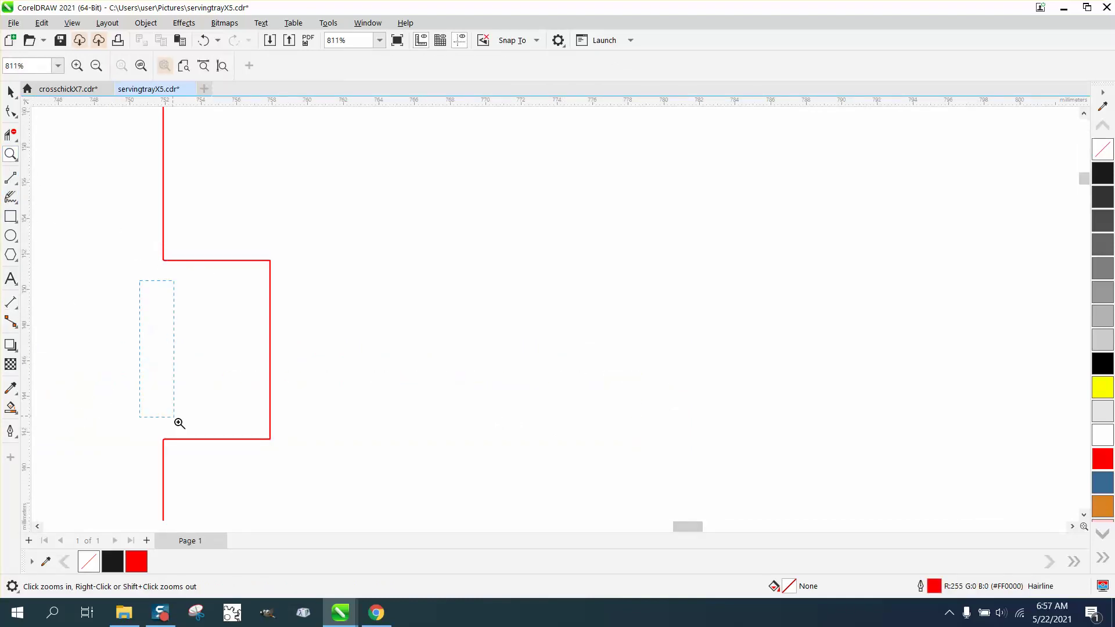
{"action": "left_click_drag", "start_coordinate": [179, 423], "coordinate": [240, 470]}
{"action": "scroll", "coordinate": [238, 468], "scroll_direction": "down", "scroll_amount": 3}
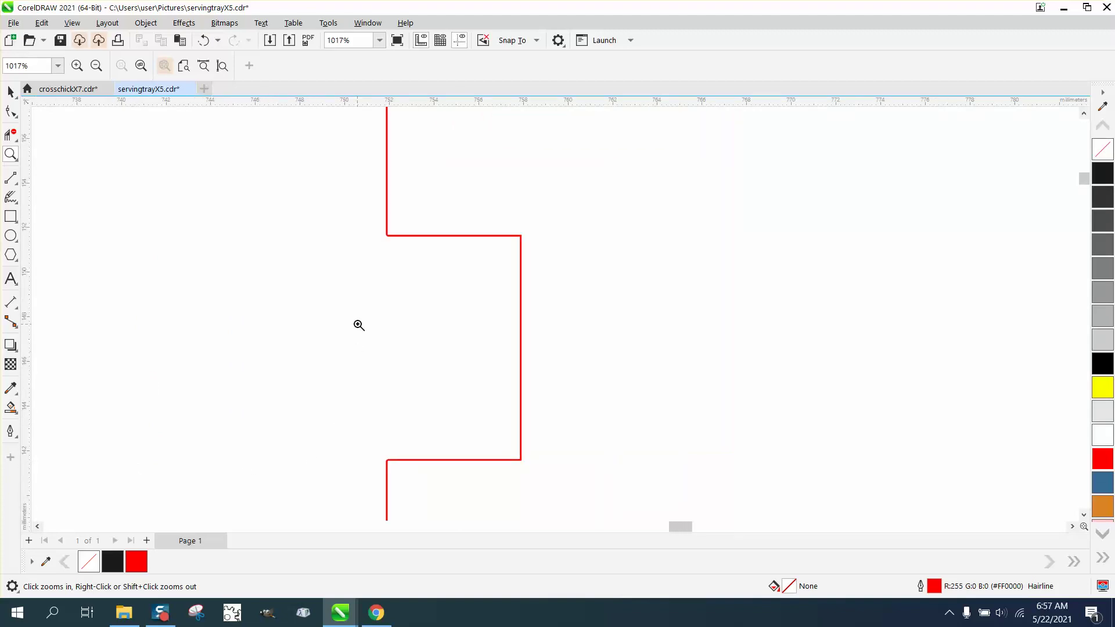
{"action": "scroll", "coordinate": [358, 337], "scroll_direction": "down", "scroll_amount": 6}
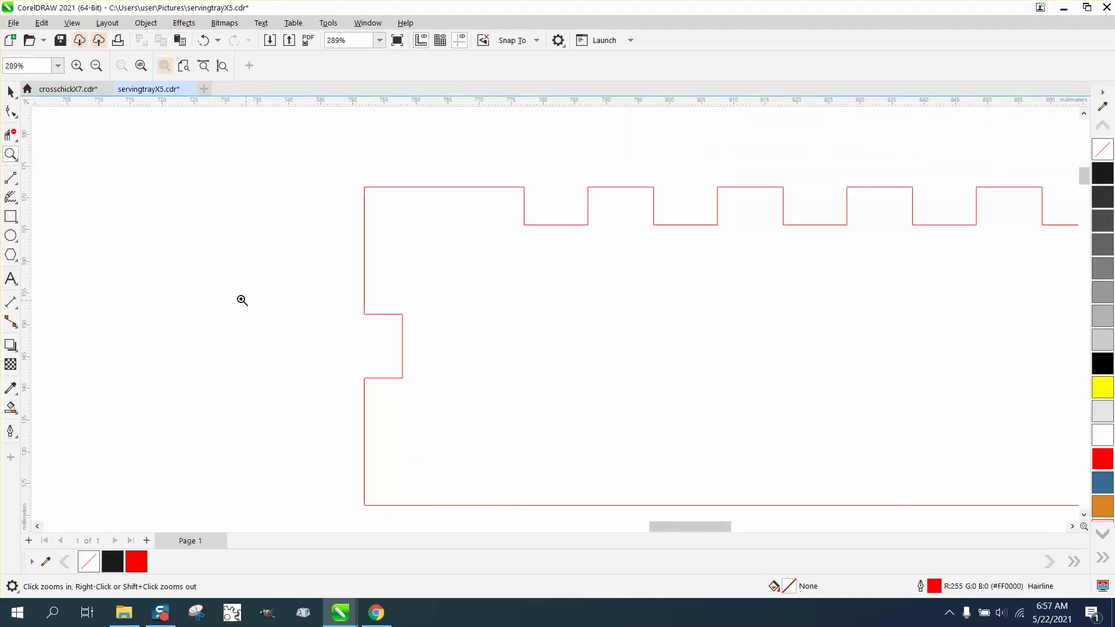
Set the nudge distance to 3 mm
{"action": "left_click", "coordinate": [17, 184]}
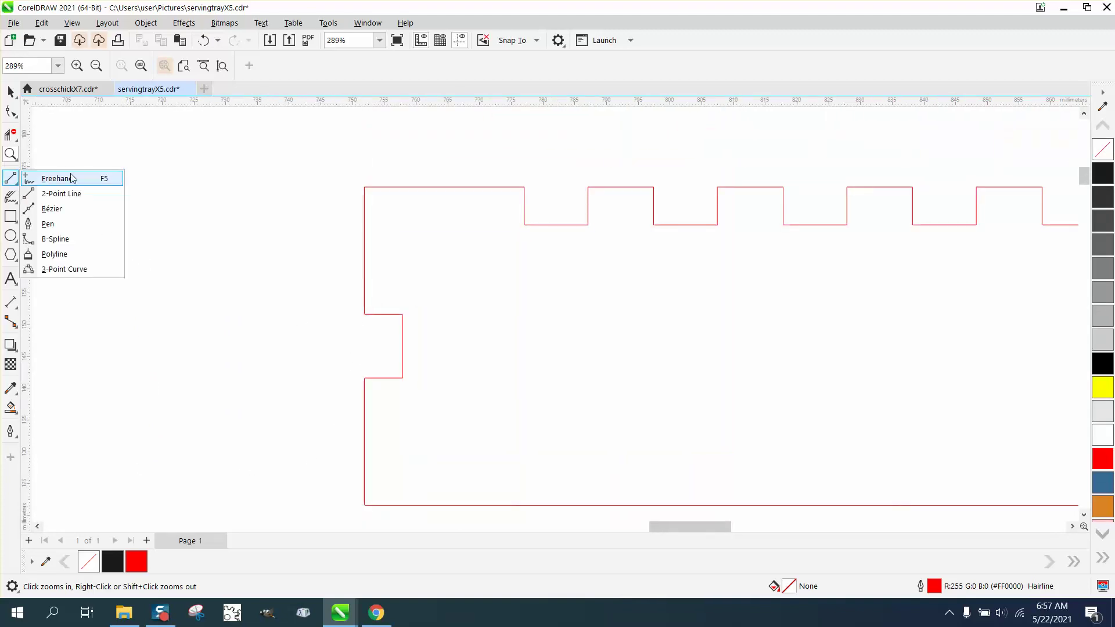
{"action": "left_click", "coordinate": [10, 96]}
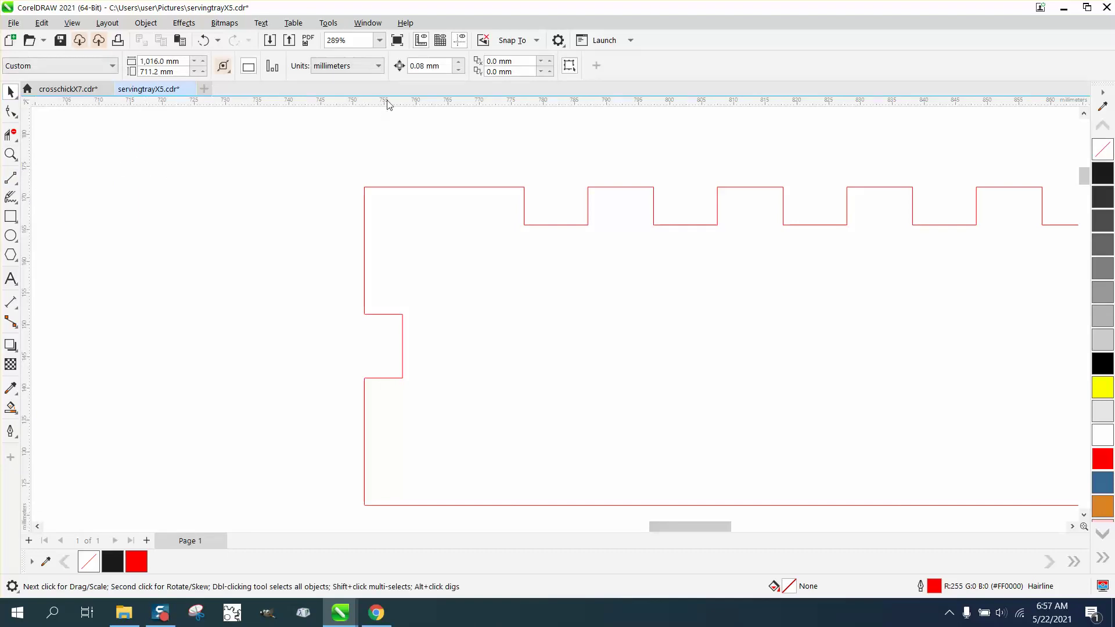
{"action": "left_click_drag", "start_coordinate": [443, 67], "coordinate": [401, 80]}
{"action": "type", "text": "3"}
{"action": "key", "text": "Return"}
Draw a two-point line across the opening of the left end's notch and nudge it 3 mm to the right
{"action": "left_click", "coordinate": [11, 178]}
{"action": "left_click", "coordinate": [51, 194]}
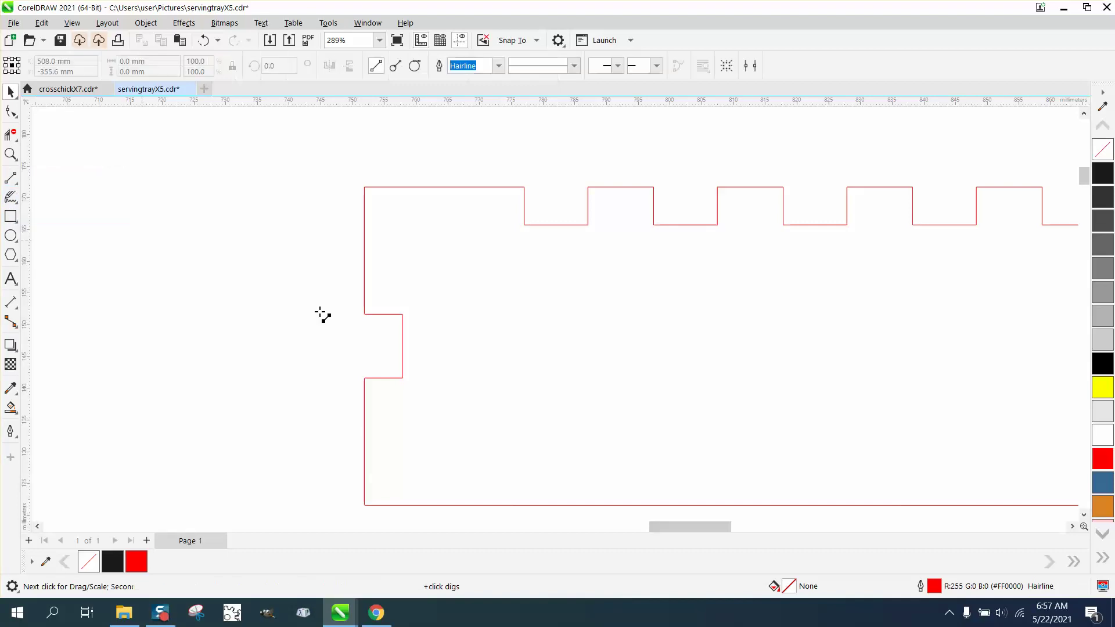
{"action": "left_click_drag", "start_coordinate": [364, 314], "coordinate": [365, 378]}
{"action": "key", "text": "Right"}
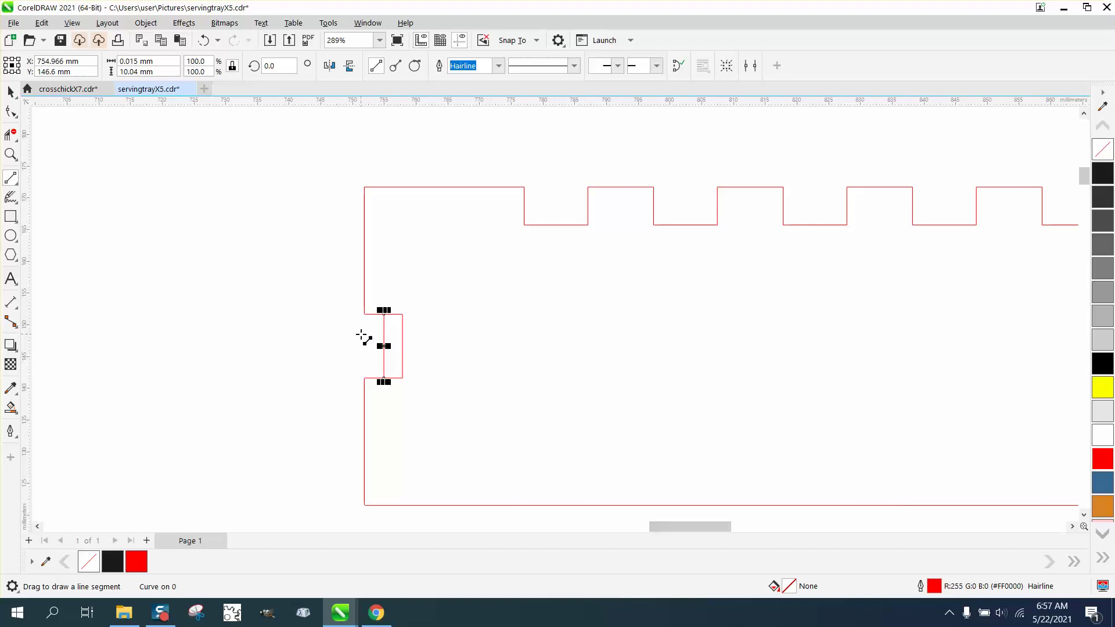
Examine the notch's upper outer corner up close and delete the line drawn inside the notch
{"action": "left_click", "coordinate": [11, 134]}
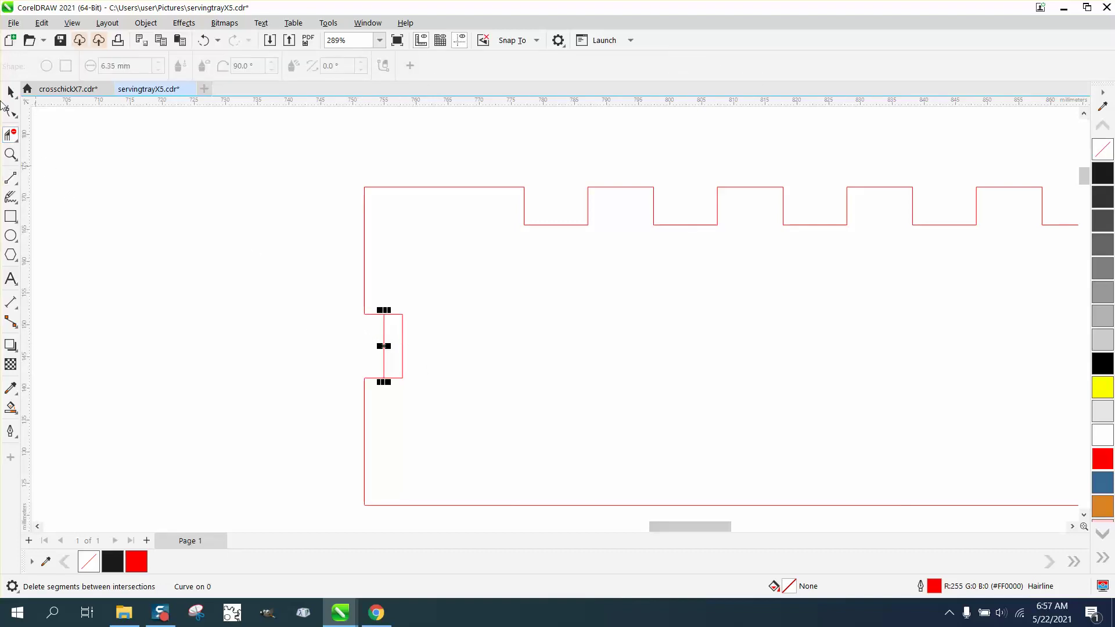
{"action": "key", "text": "z"}
{"action": "left_click_drag", "start_coordinate": [362, 307], "coordinate": [390, 336]}
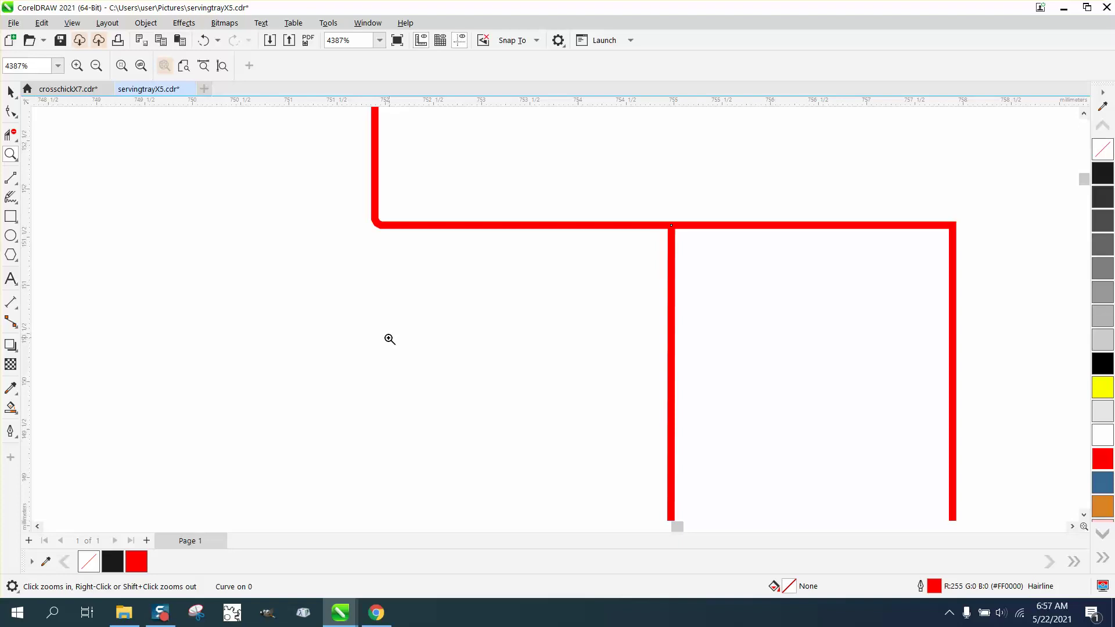
{"action": "scroll", "coordinate": [377, 335], "scroll_direction": "down", "scroll_amount": 1}
{"action": "scroll", "coordinate": [382, 343], "scroll_direction": "down", "scroll_amount": 5}
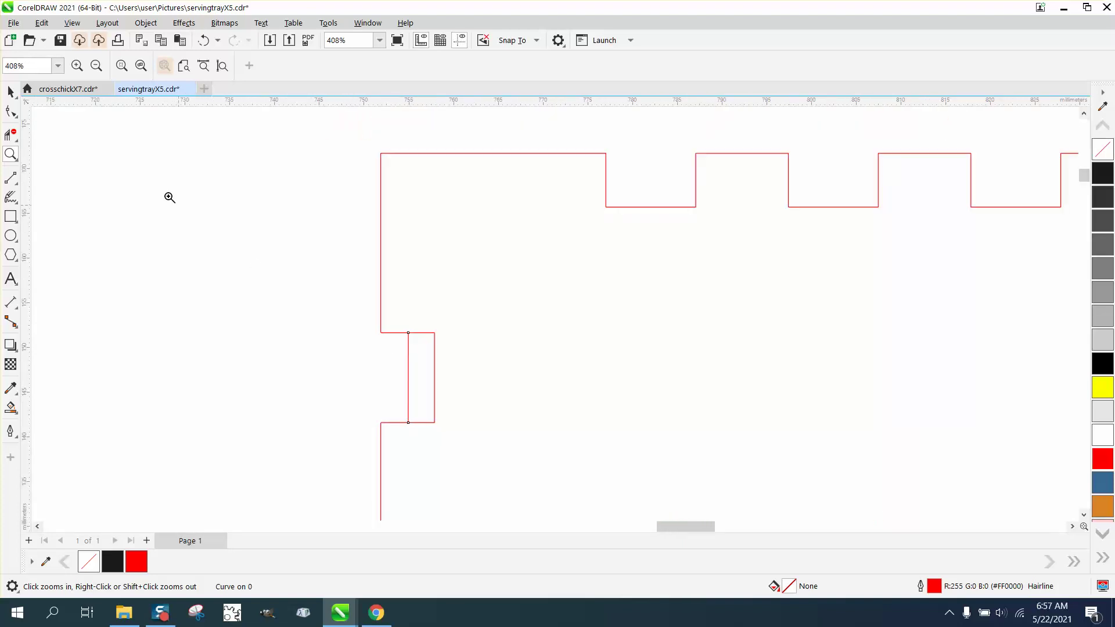
{"action": "left_click", "coordinate": [15, 95]}
{"action": "left_click", "coordinate": [479, 347]}
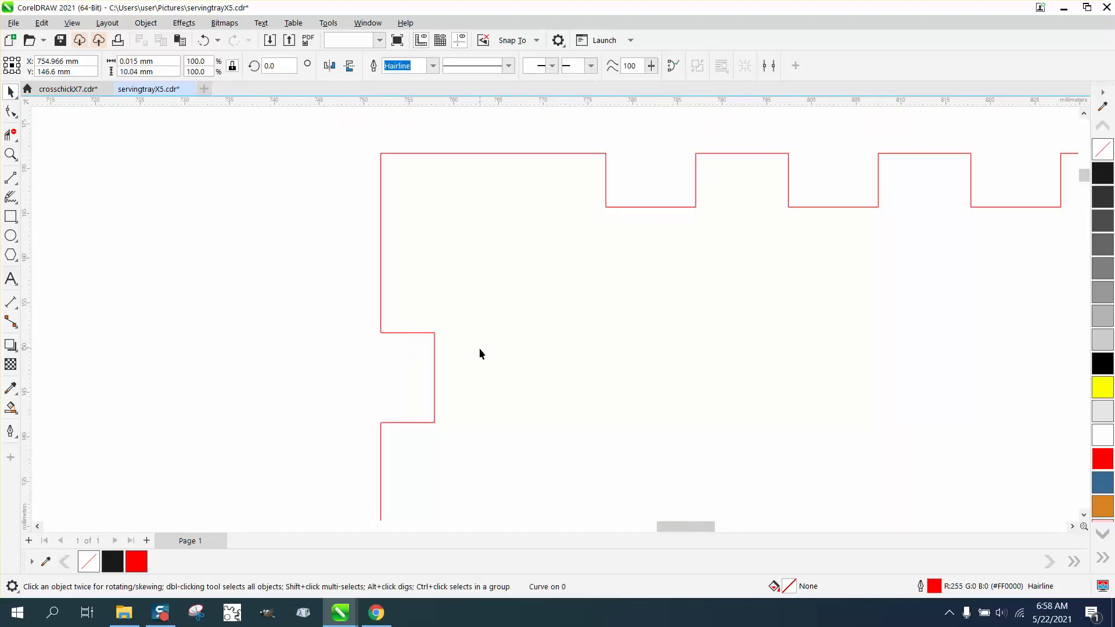
Draw a vertical two-point line 10.04 mm long along the left notch's inner edge, from corner to corner
{"action": "scroll", "coordinate": [468, 342], "scroll_direction": "down", "scroll_amount": 1}
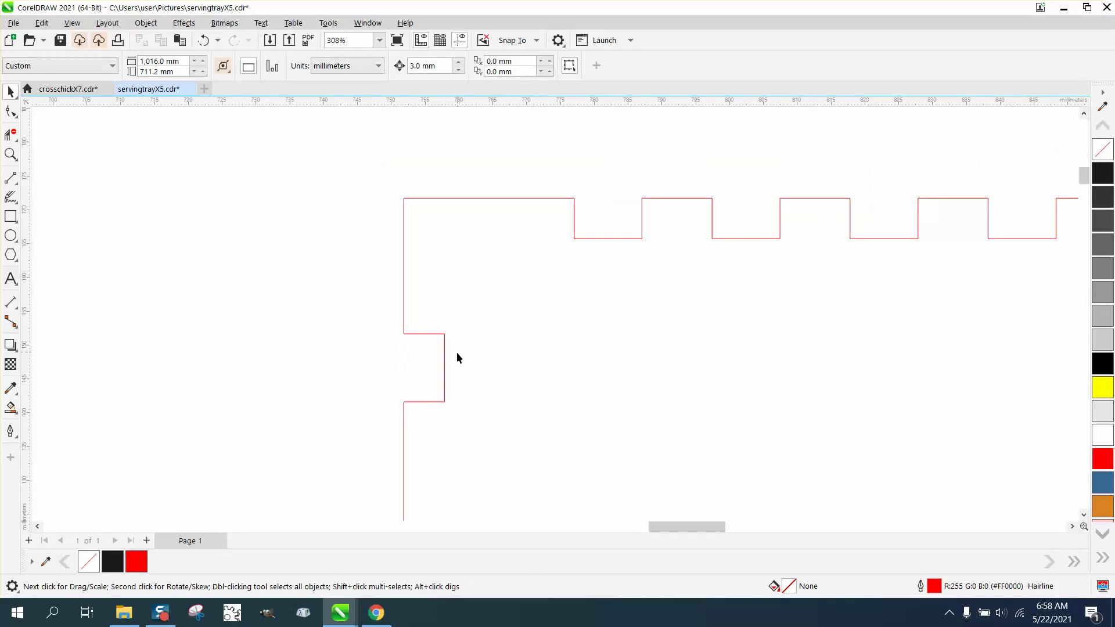
{"action": "left_click", "coordinate": [13, 180]}
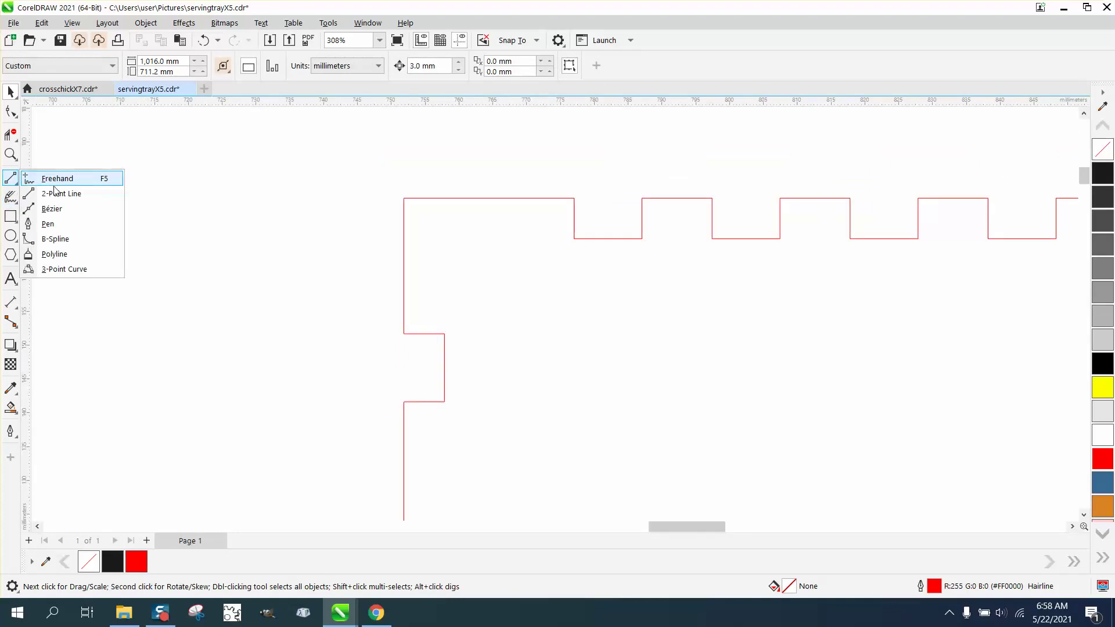
{"action": "left_click", "coordinate": [75, 193]}
{"action": "left_click_drag", "start_coordinate": [444, 334], "coordinate": [444, 401]}
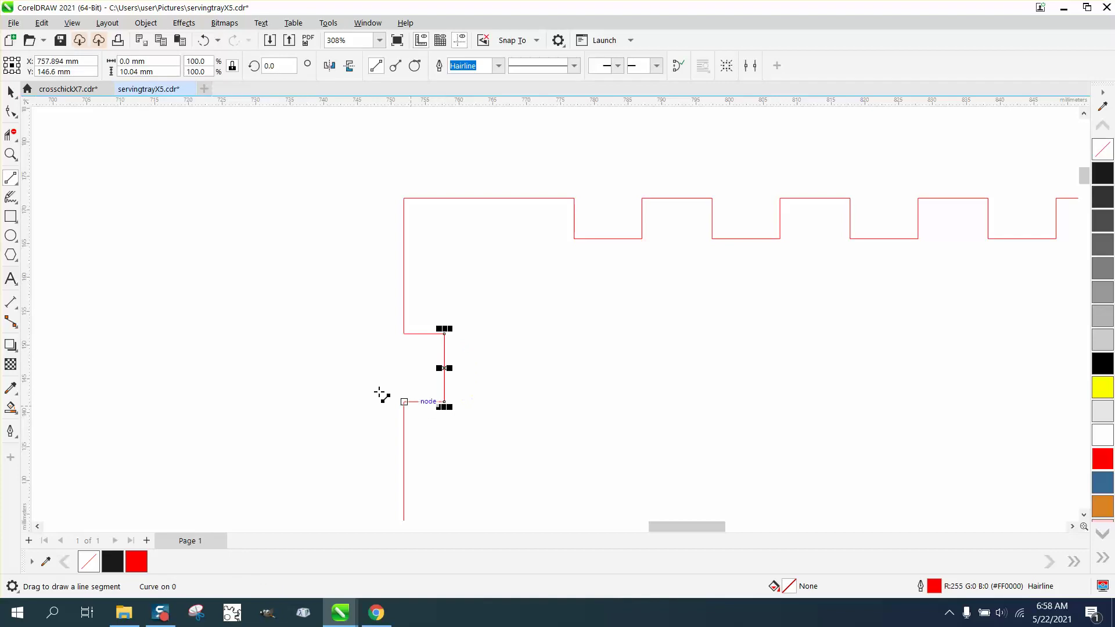
Set the height of the vertical line on the left notch's inner edge to 60 mm
{"action": "left_click", "coordinate": [10, 91]}
{"action": "left_click", "coordinate": [200, 177]}
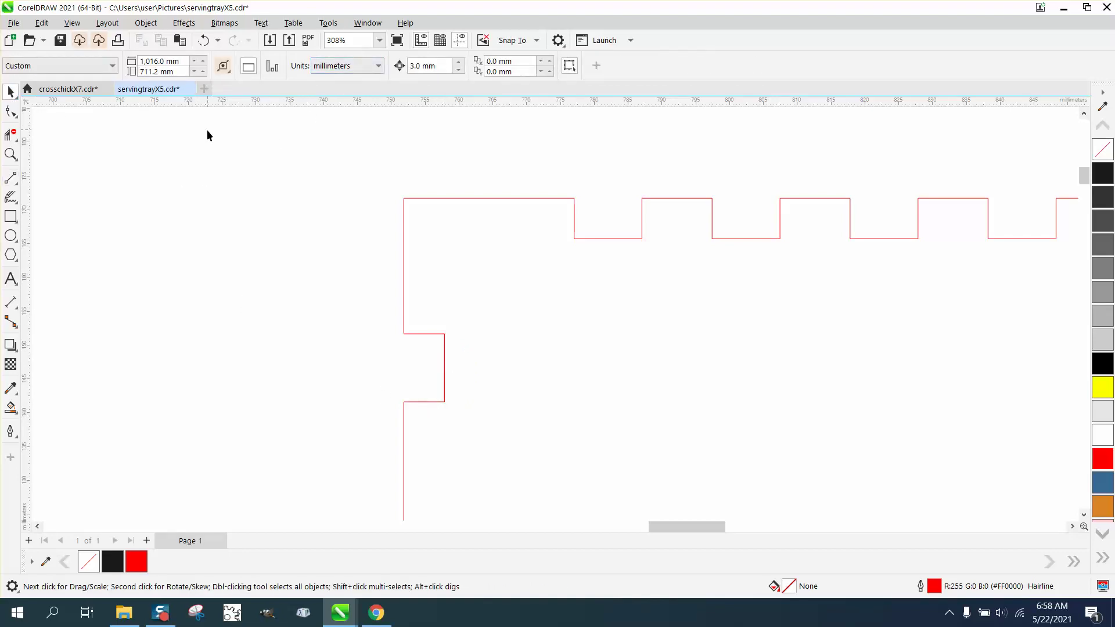
{"action": "left_click", "coordinate": [445, 364]}
{"action": "left_click", "coordinate": [349, 317]}
{"action": "left_click_drag", "start_coordinate": [471, 423], "coordinate": [471, 424]}
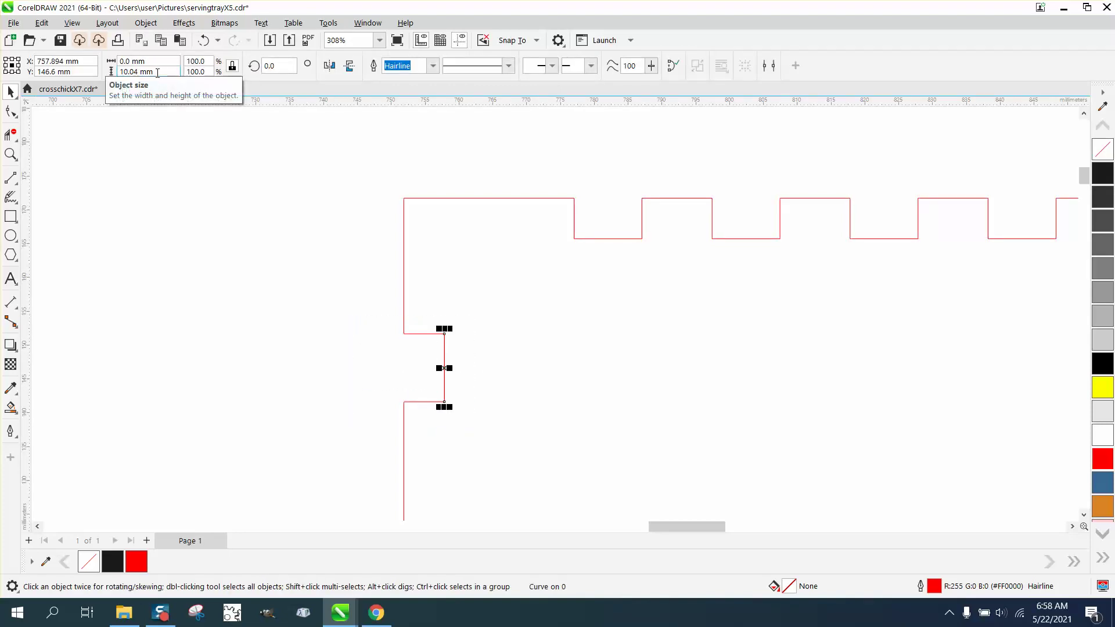
{"action": "scroll", "coordinate": [193, 111], "scroll_direction": "down", "scroll_amount": 2}
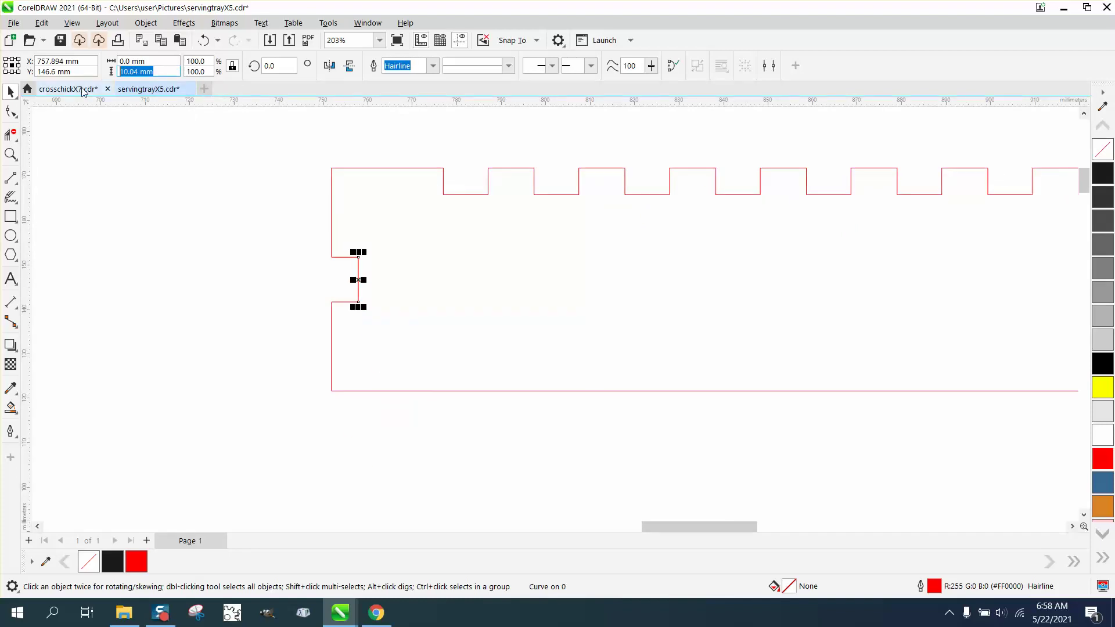
{"action": "type", "text": "30"}
{"action": "key", "text": "Return"}
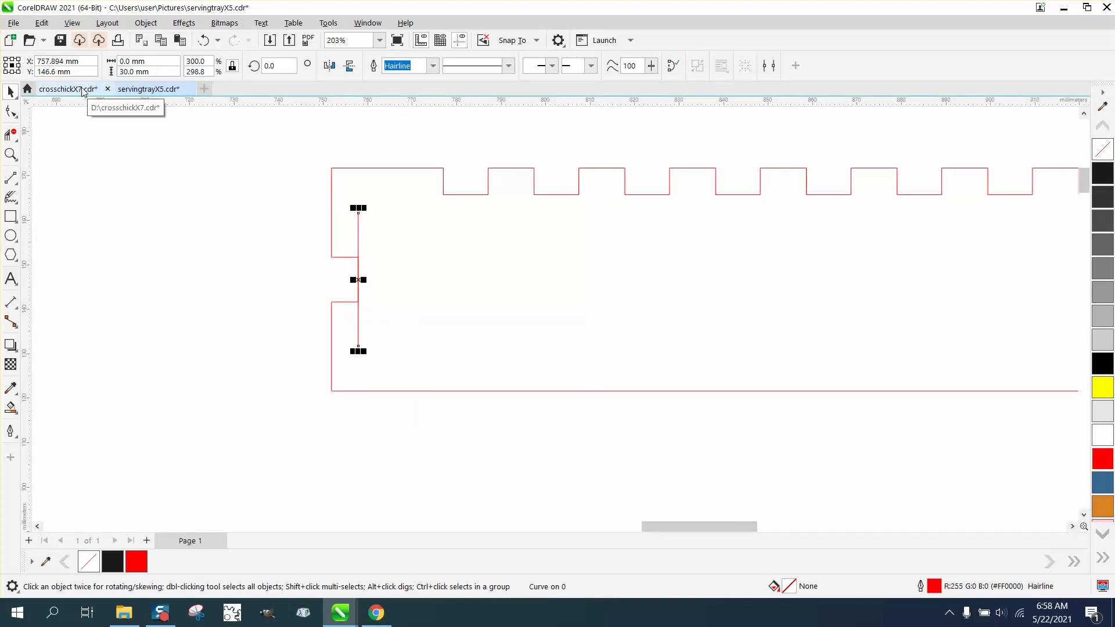
{"action": "left_click", "coordinate": [135, 71]}
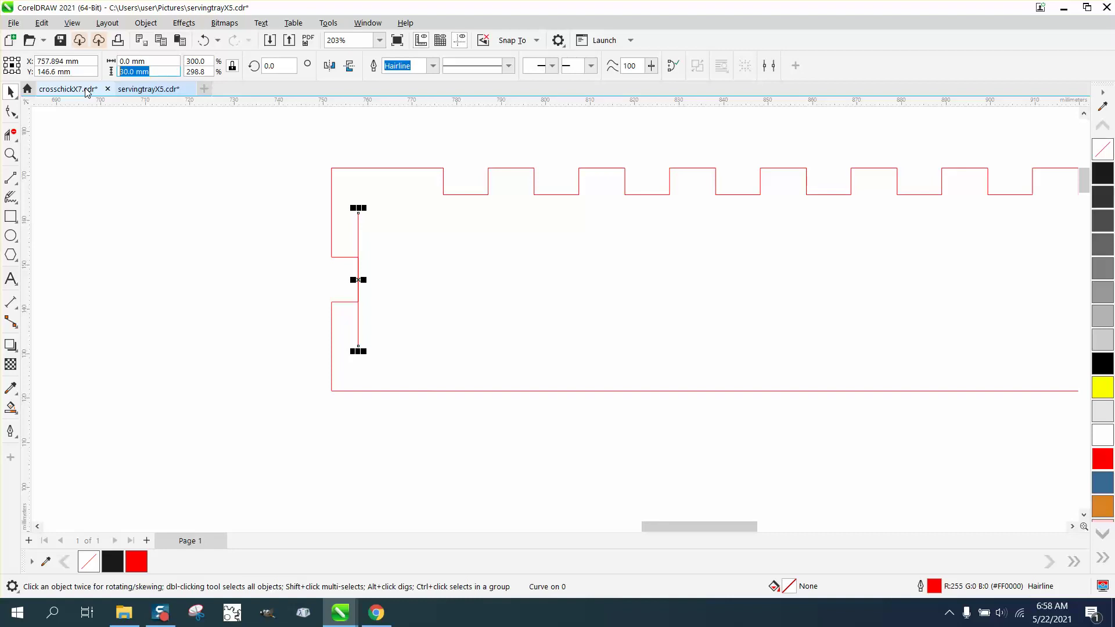
{"action": "type", "text": "60"}
{"action": "key", "text": "Return"}
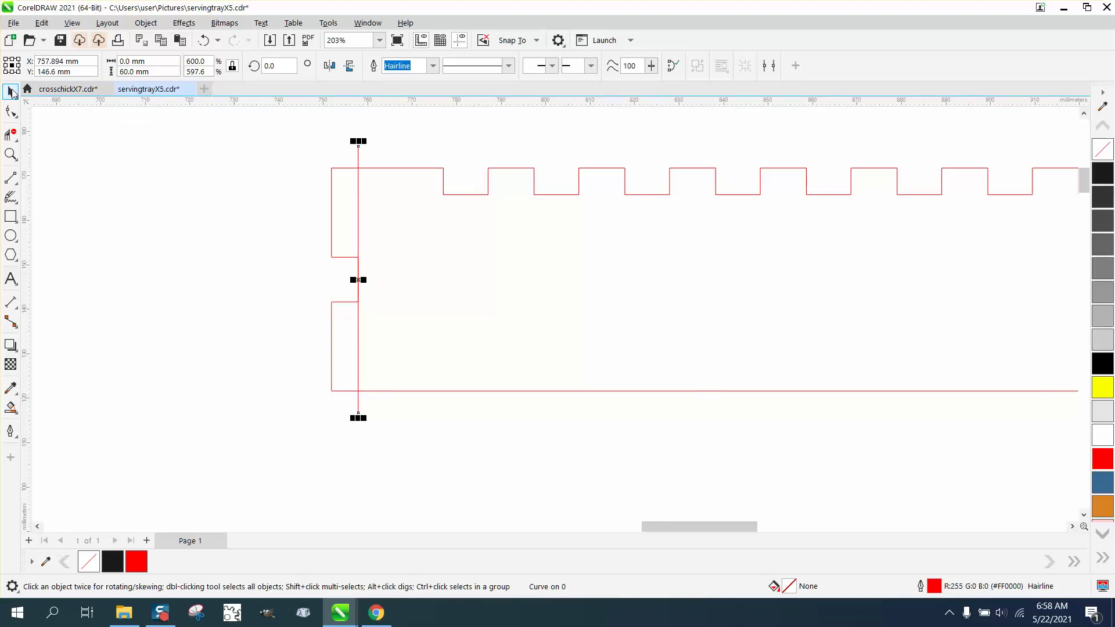
{"action": "left_click", "coordinate": [115, 120]}
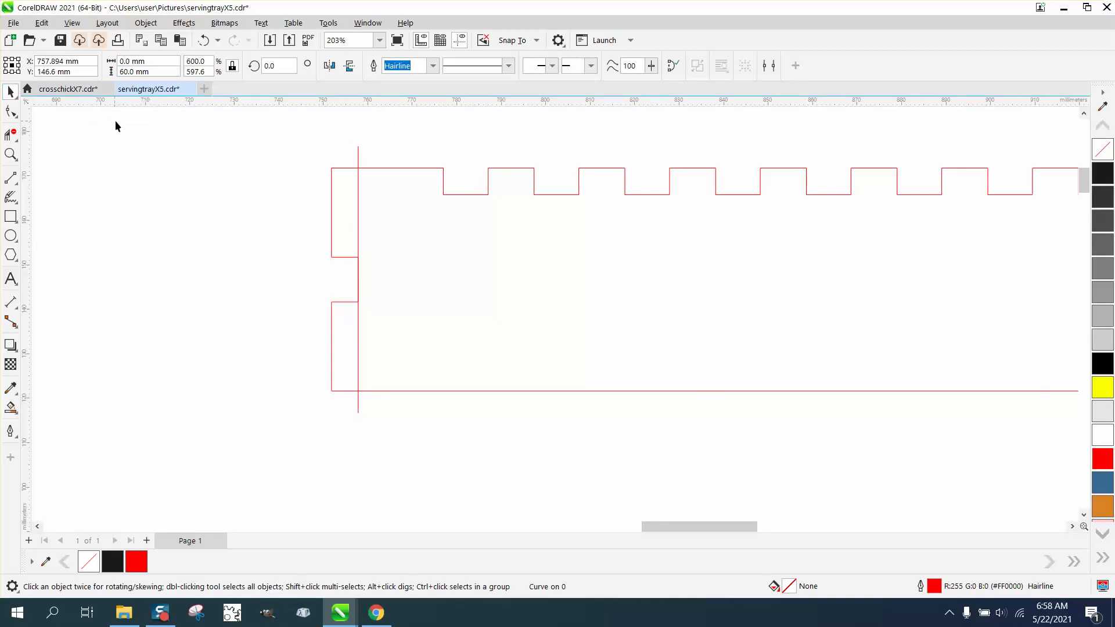
Nudge the long vertical line 3 mm to the left and place a copy 3 mm outward from the right notch's inner edge
{"action": "left_click", "coordinate": [358, 162]}
{"action": "key", "text": "Left"}
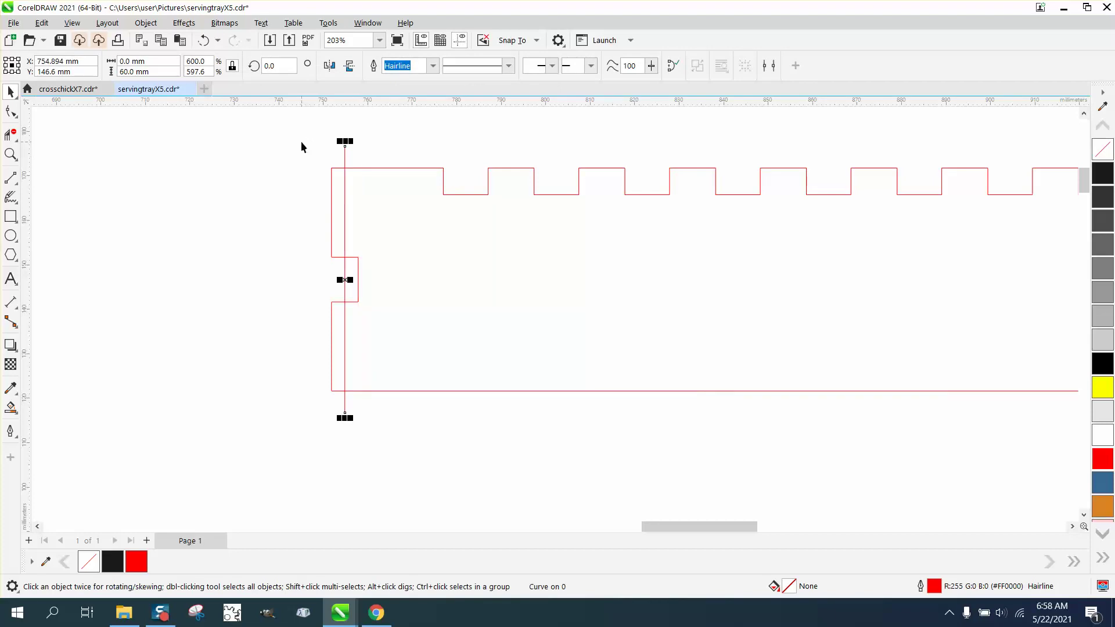
{"action": "scroll", "coordinate": [263, 180], "scroll_direction": "down", "scroll_amount": 5}
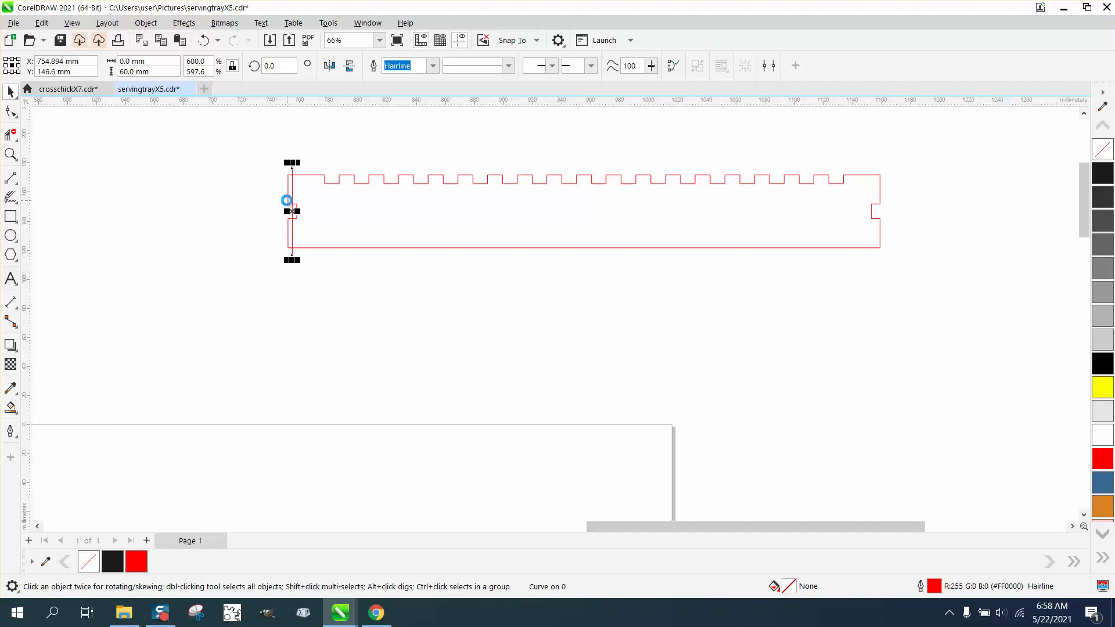
{"action": "left_click_drag", "start_coordinate": [293, 213], "coordinate": [873, 210]}
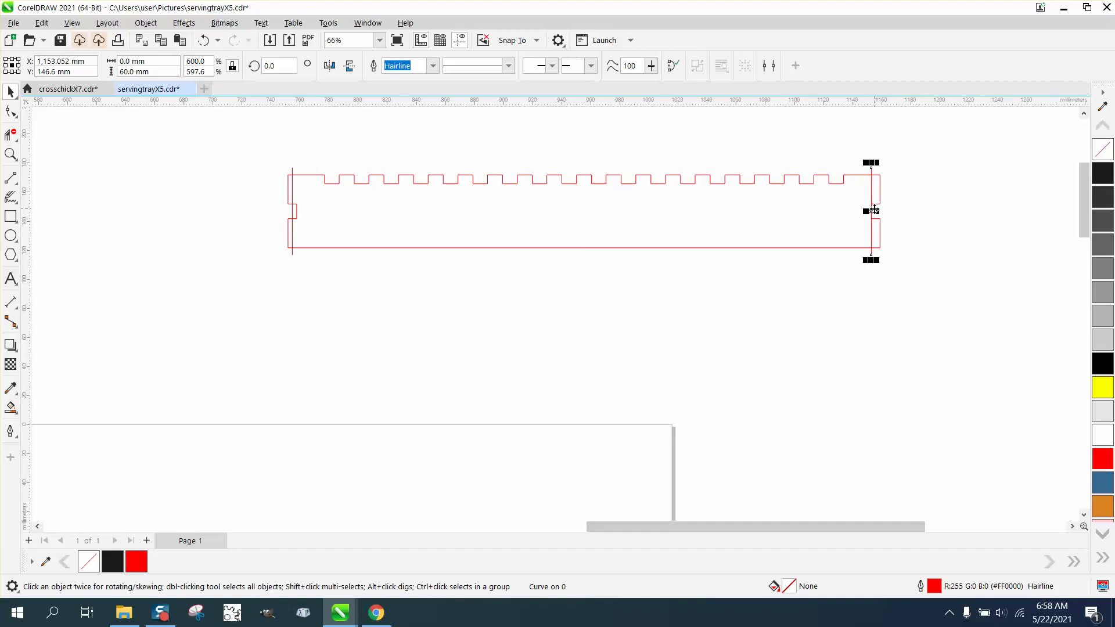
{"action": "key", "text": "Right"}
Smart Fill the panel area between the two vertical lines and nudge the resulting shape straight down, clear of the original panel
{"action": "left_click", "coordinate": [10, 408]}
{"action": "left_click", "coordinate": [432, 233]}
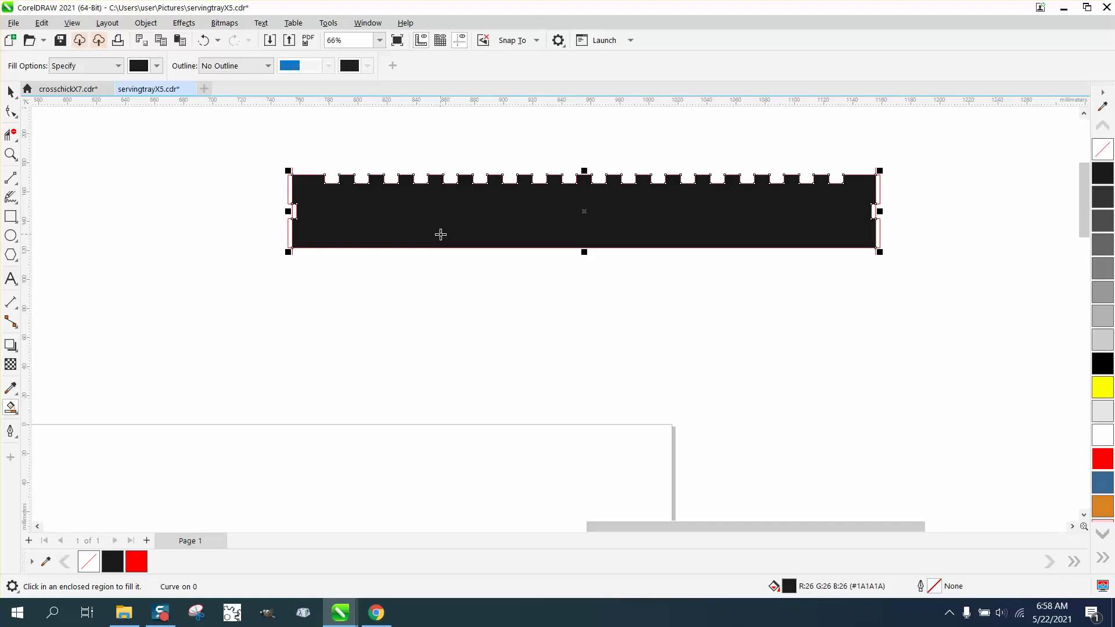
{"action": "key", "text": "Down"}
{"action": "key", "text": "Down"}
{"action": "key", "text": "Down"}
{"action": "key", "text": "Down"}
{"action": "key", "text": "Down"}
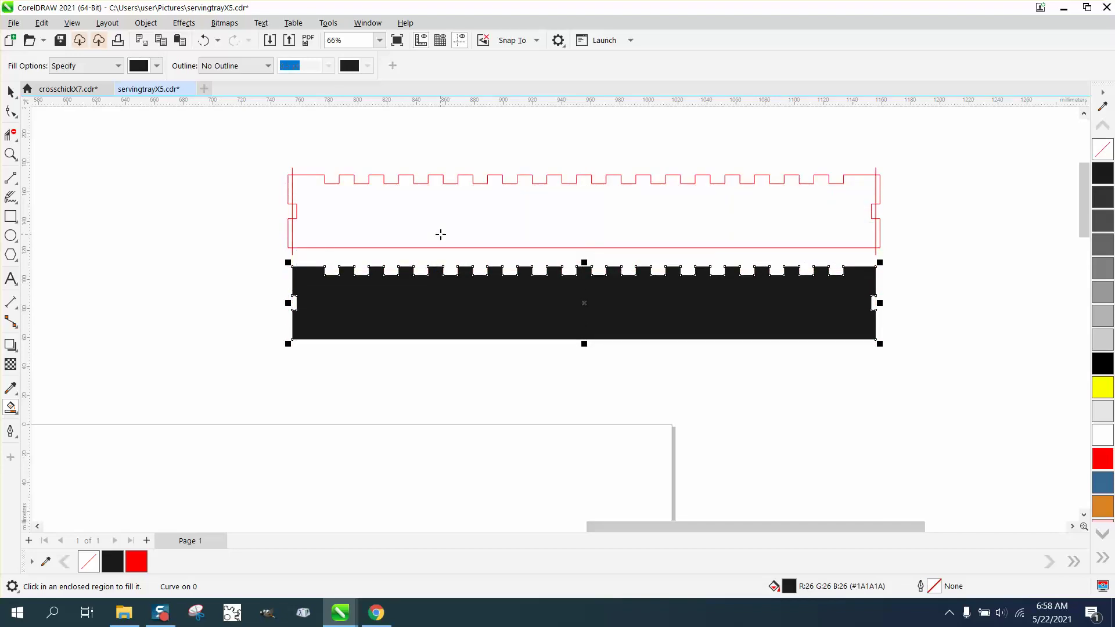
Remove the new panel's fill and give it a red outline
{"action": "left_click", "coordinate": [1102, 149]}
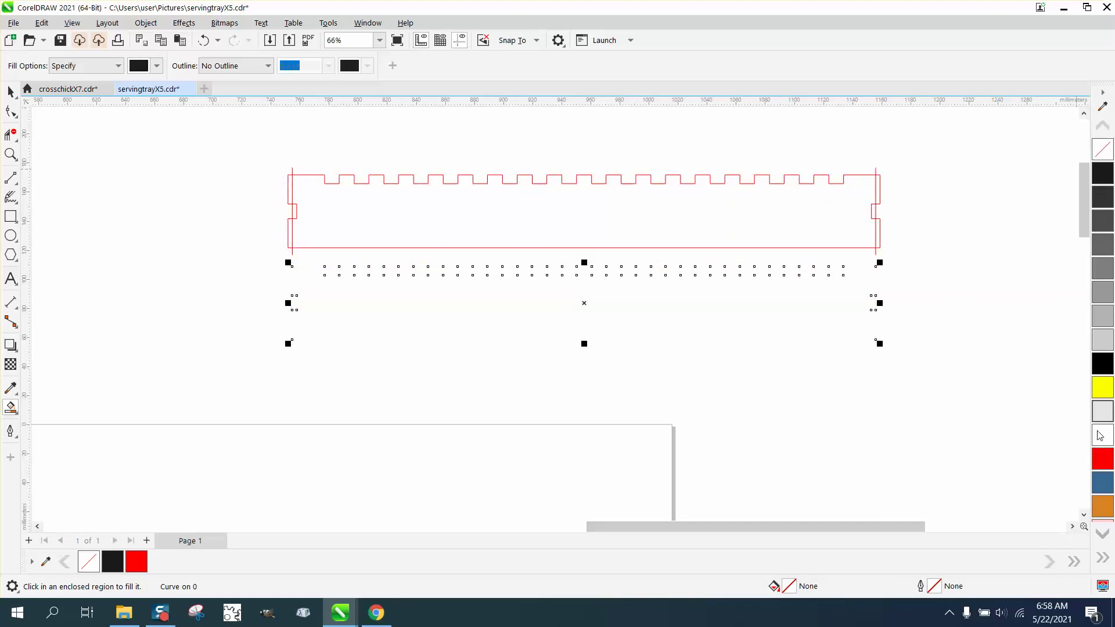
{"action": "right_click", "coordinate": [1102, 463]}
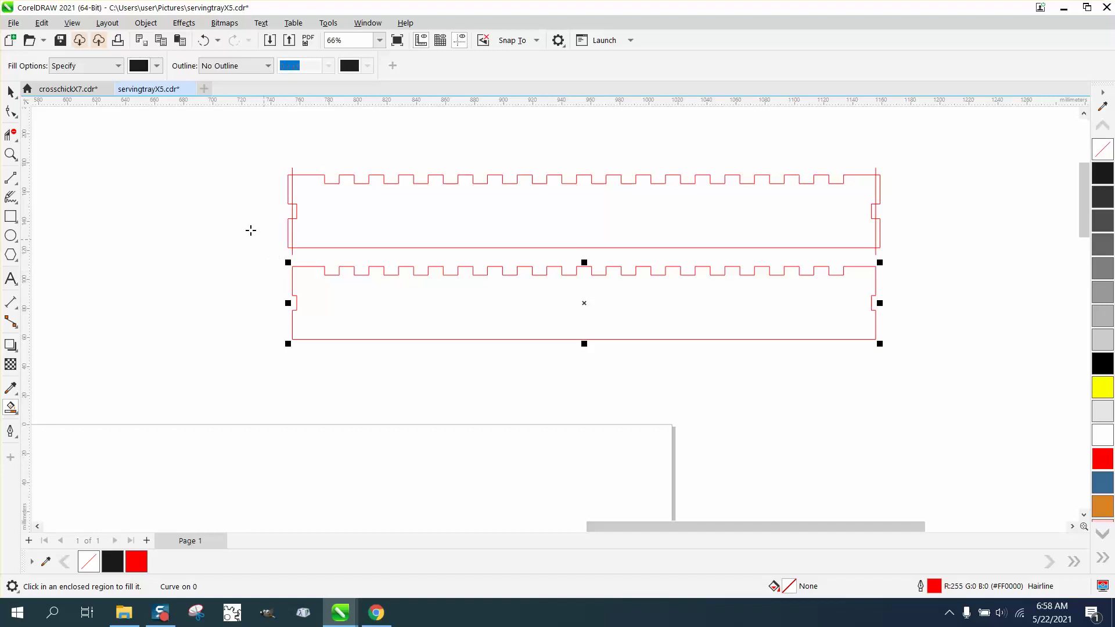
Select the two inner corner nodes of the new panel's left end notch and nudge them 3 mm to the right
{"action": "left_click", "coordinate": [10, 154]}
{"action": "left_click_drag", "start_coordinate": [274, 260], "coordinate": [380, 363]}
{"action": "left_click_drag", "start_coordinate": [389, 252], "coordinate": [474, 290]}
{"action": "right_click", "coordinate": [340, 278]}
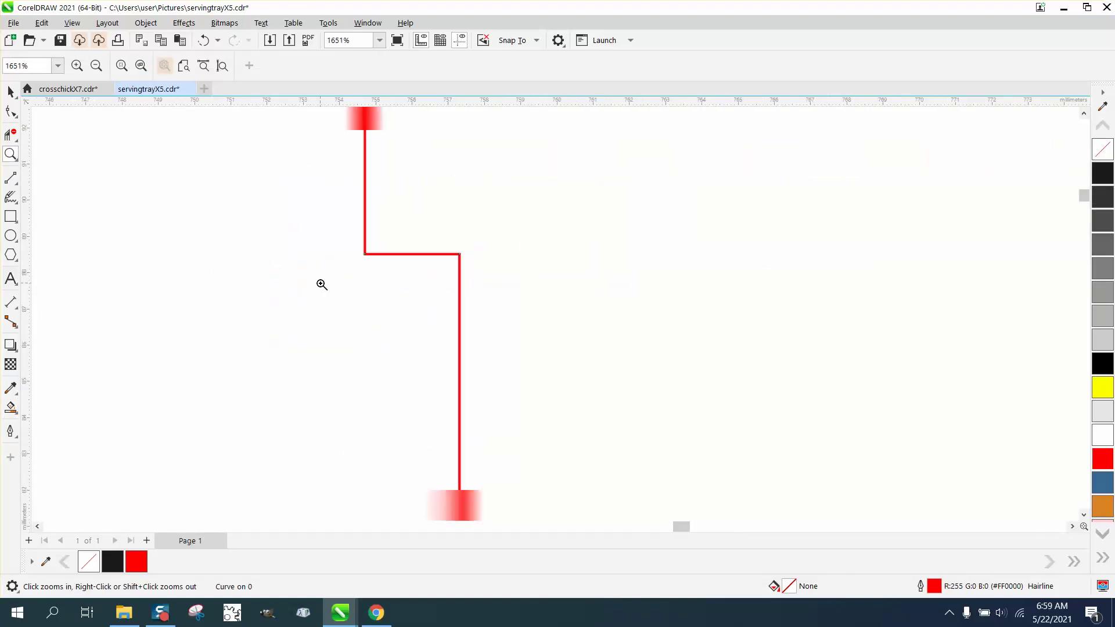
{"action": "right_click", "coordinate": [322, 284]}
{"action": "left_click", "coordinate": [11, 111]}
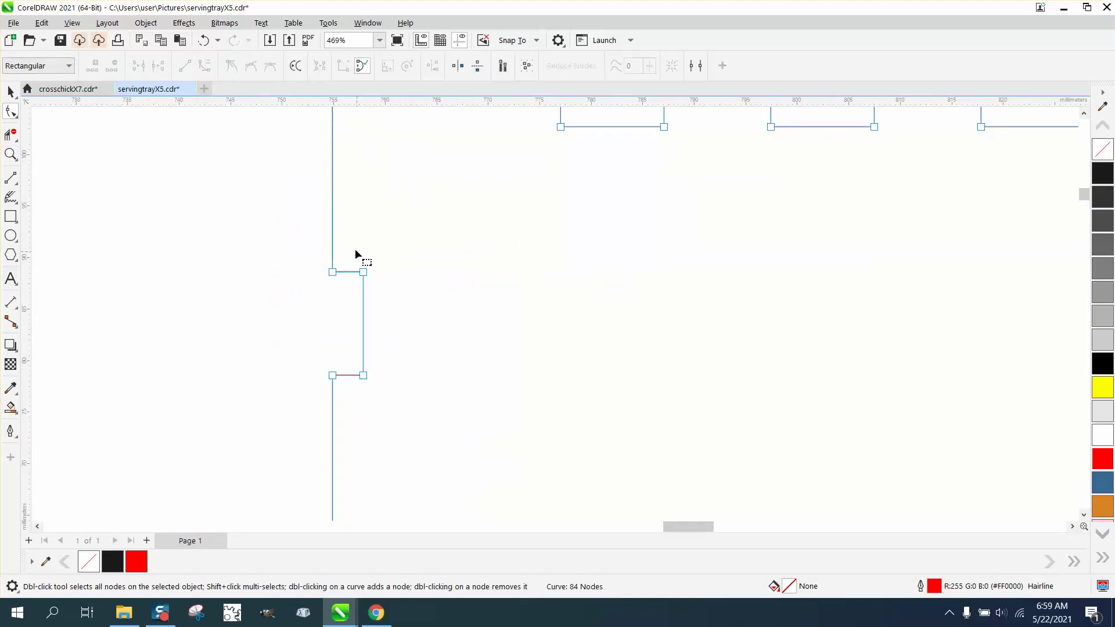
{"action": "left_click", "coordinate": [11, 91]}
{"action": "left_click", "coordinate": [465, 111]}
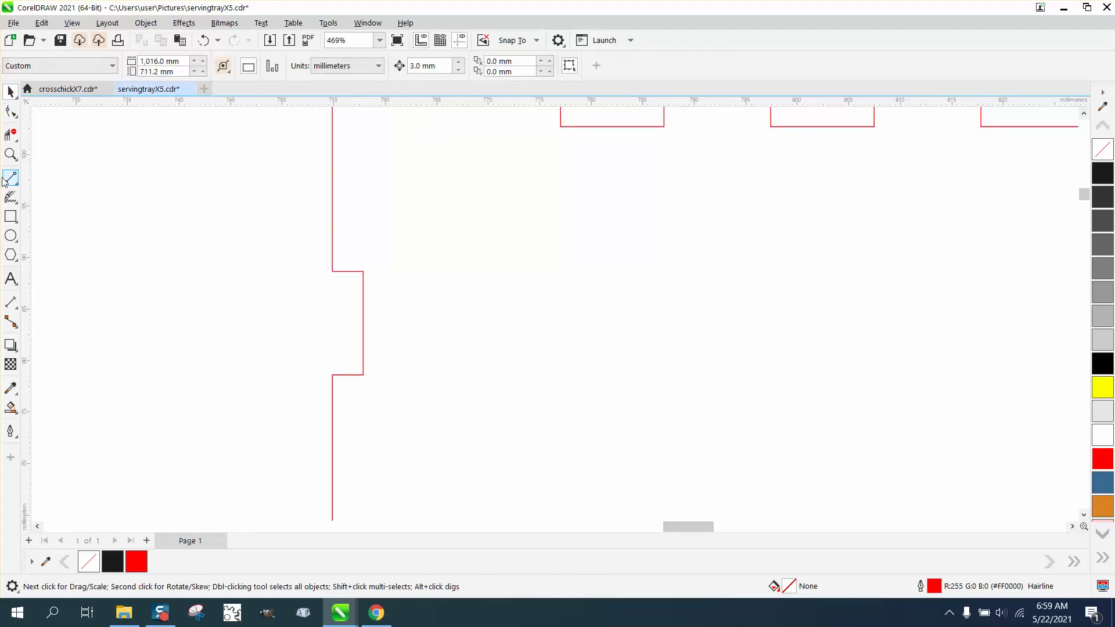
{"action": "left_click", "coordinate": [10, 111]}
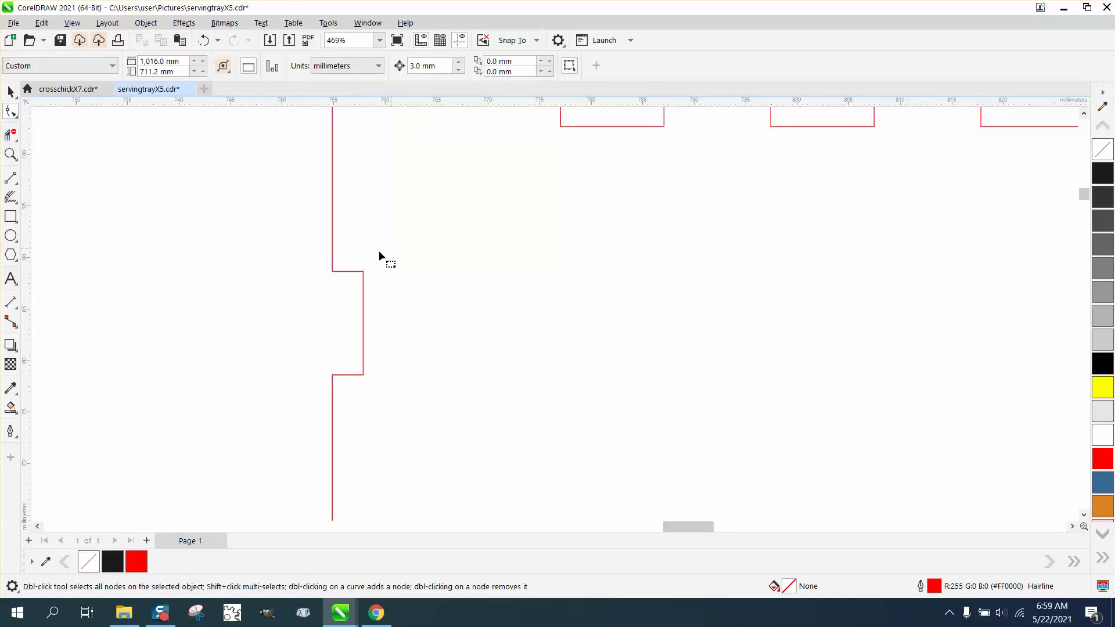
{"action": "left_click", "coordinate": [364, 279]}
{"action": "left_click_drag", "start_coordinate": [353, 400], "coordinate": [399, 412]}
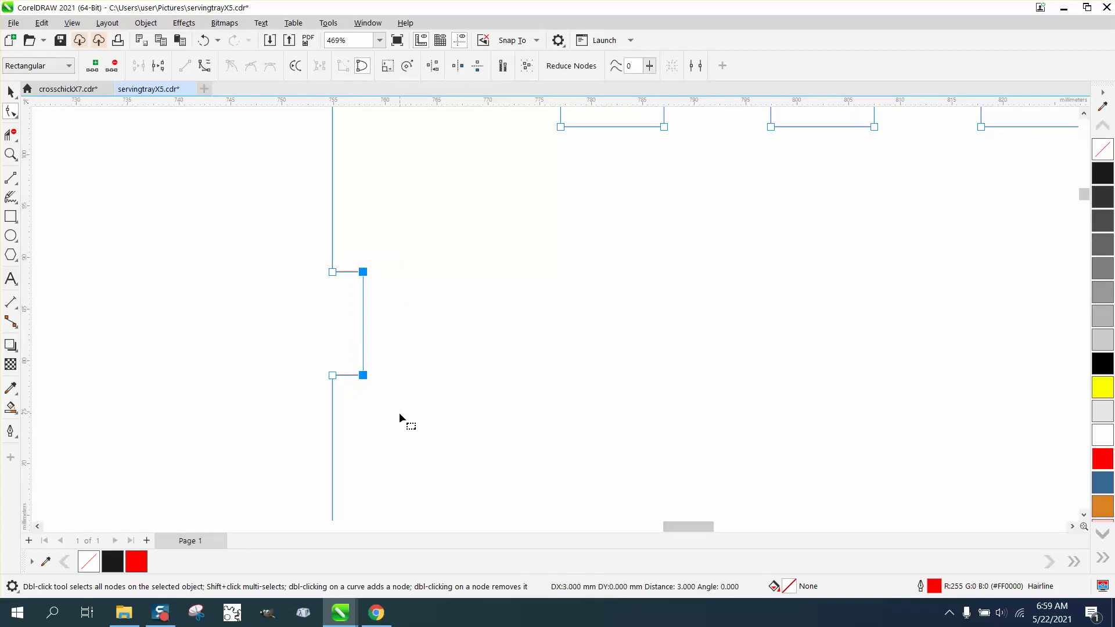
{"action": "key", "text": "Right"}
Select the two inner corner nodes of the new panel's right end notch and nudge them 3 mm to the left
{"action": "scroll", "coordinate": [305, 382], "scroll_direction": "down", "scroll_amount": 6}
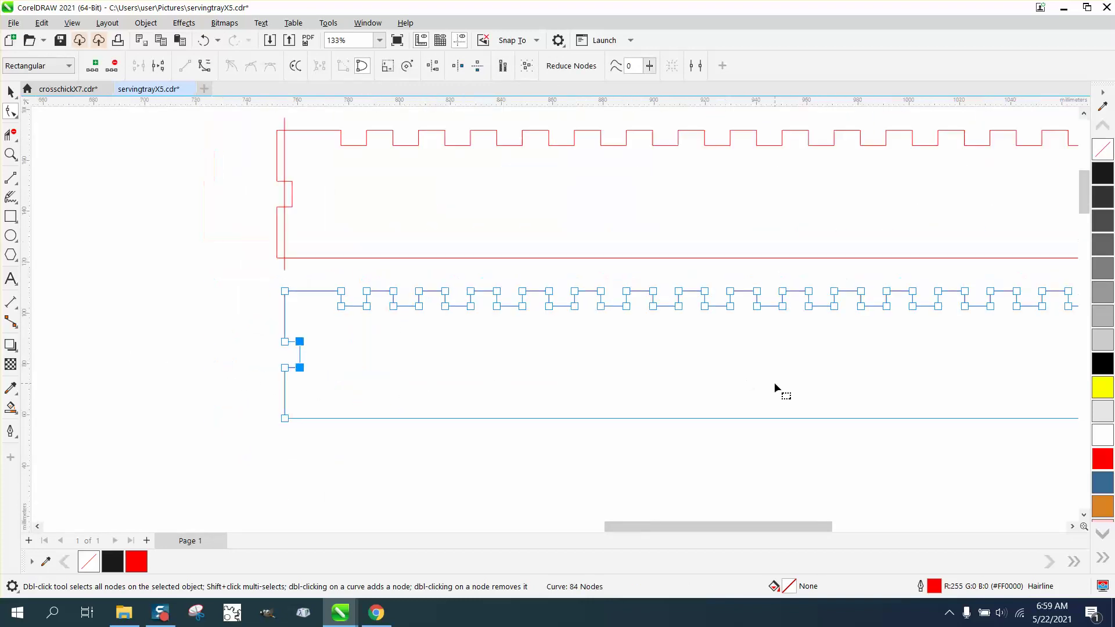
{"action": "left_click_drag", "start_coordinate": [824, 526], "coordinate": [890, 526]}
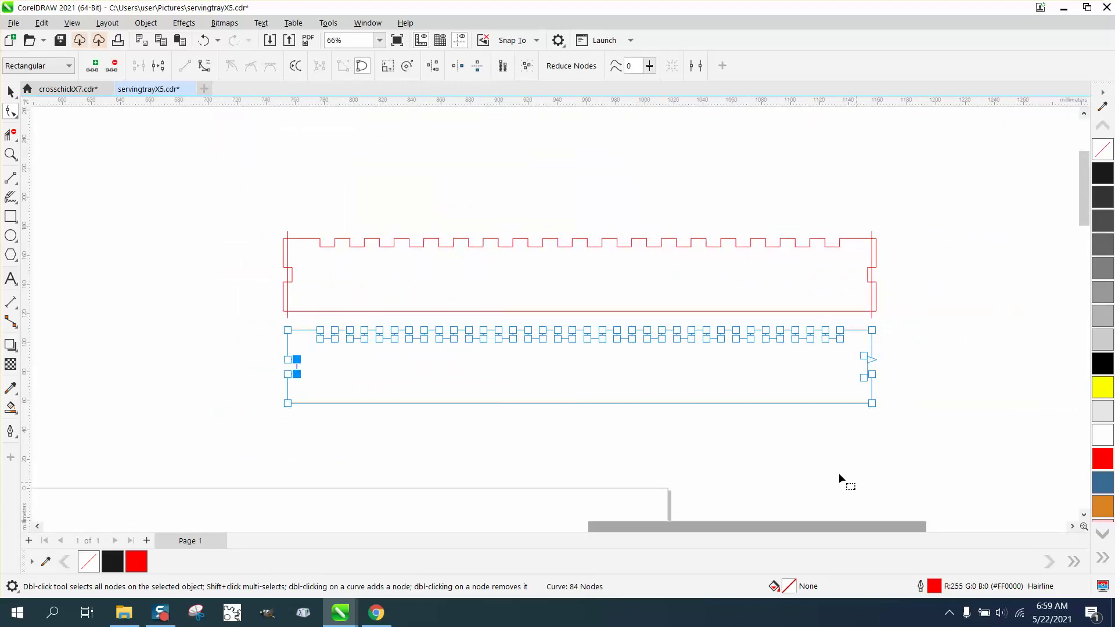
{"action": "left_click", "coordinate": [10, 154]}
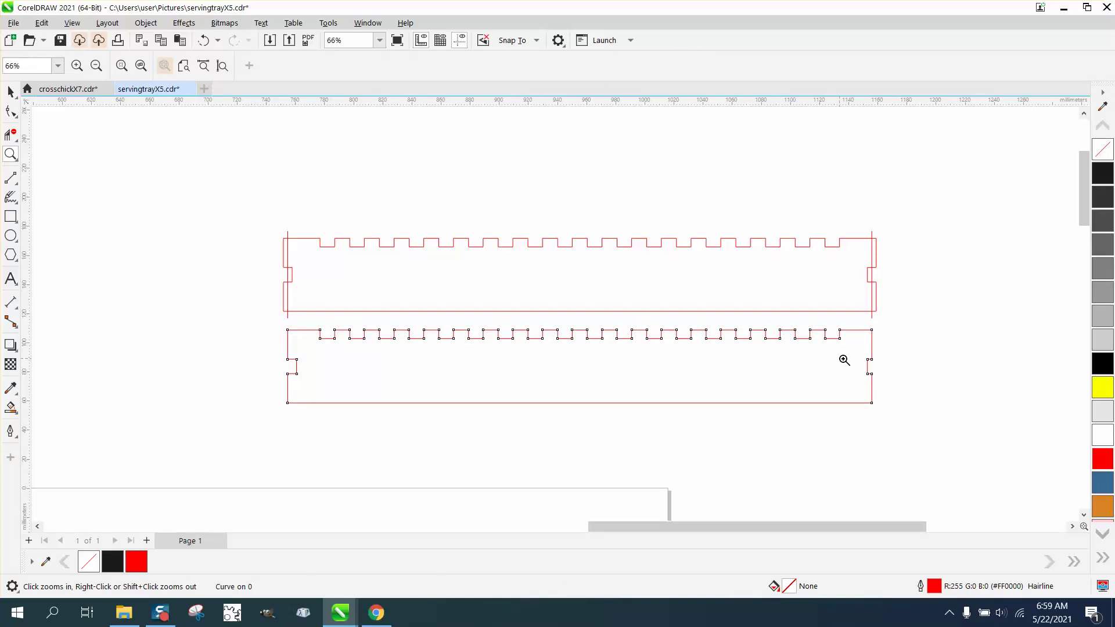
{"action": "left_click_drag", "start_coordinate": [843, 361], "coordinate": [874, 394]}
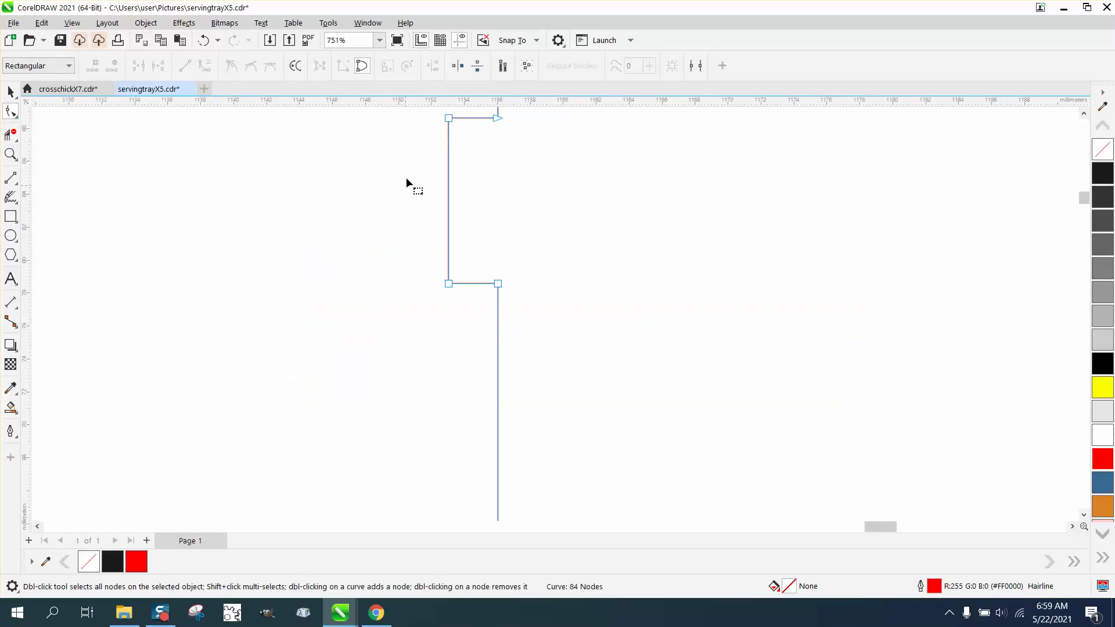
{"action": "left_click_drag", "start_coordinate": [432, 118], "coordinate": [458, 296]}
{"action": "key", "text": "Left"}
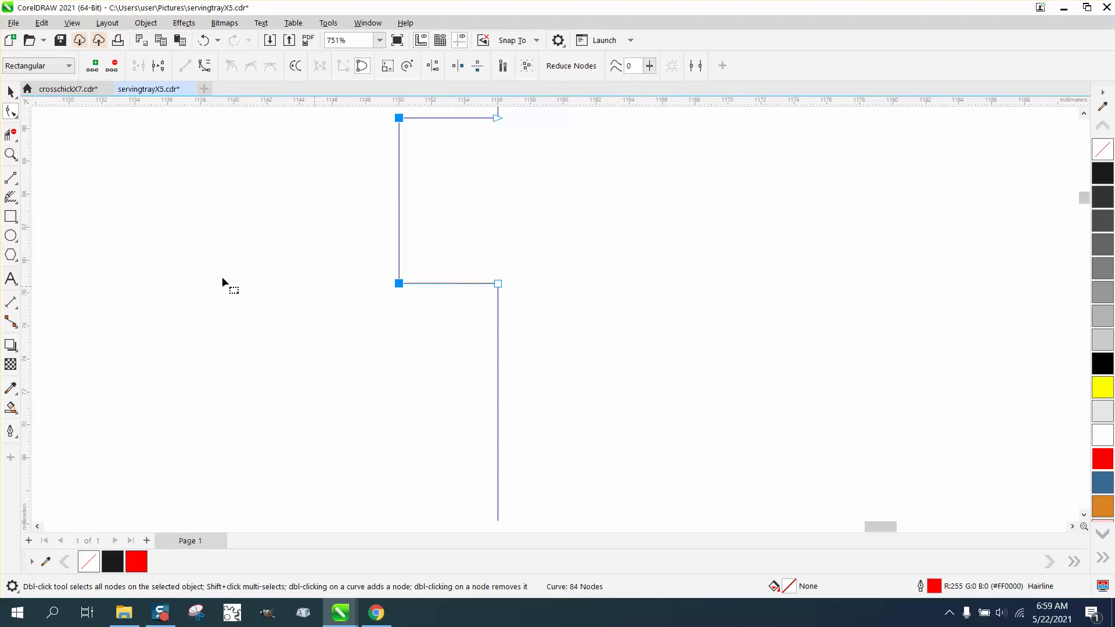
Measure the right end notch's depth with a Parallel Dimension along its lower edge, and undo the dimension
{"action": "left_click", "coordinate": [17, 312]}
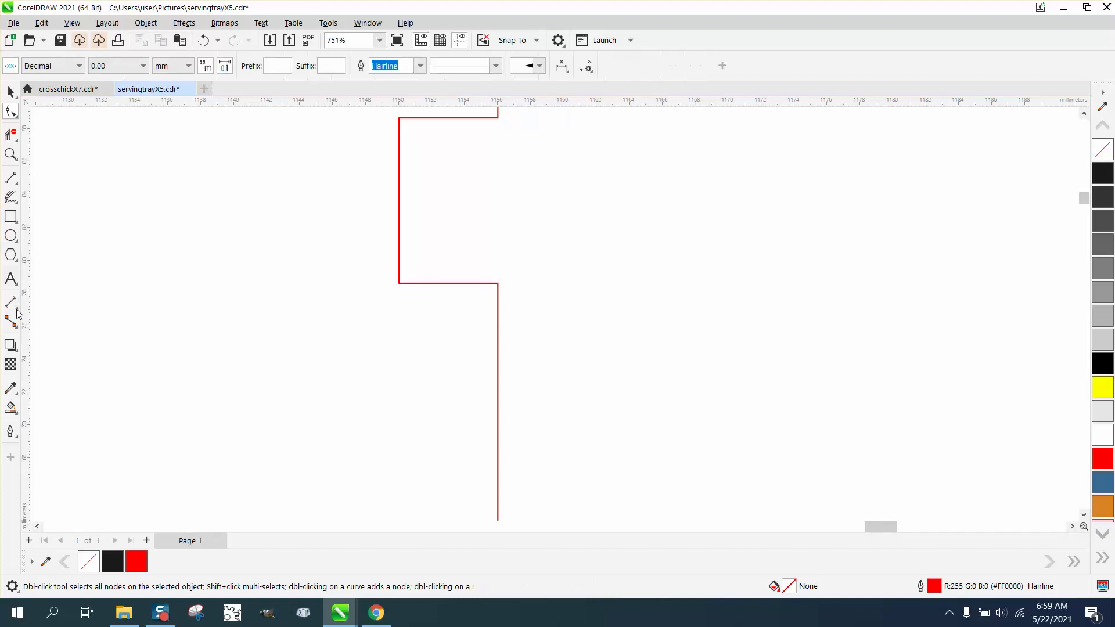
{"action": "left_click", "coordinate": [20, 314]}
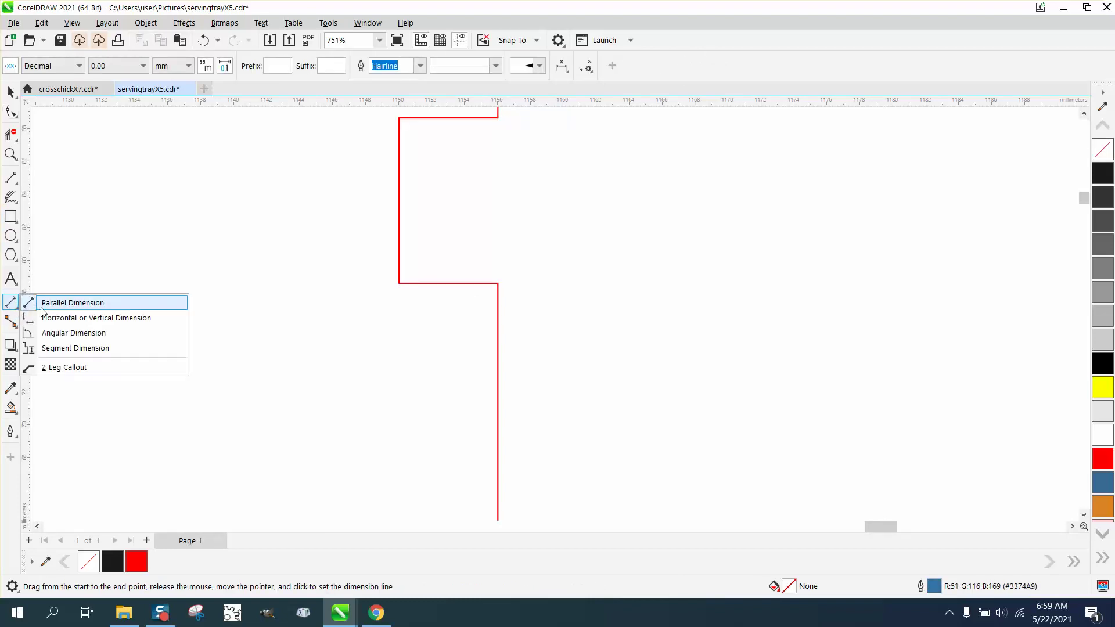
{"action": "left_click", "coordinate": [46, 301]}
{"action": "left_click_drag", "start_coordinate": [399, 284], "coordinate": [498, 283]}
{"action": "left_click", "coordinate": [498, 284]}
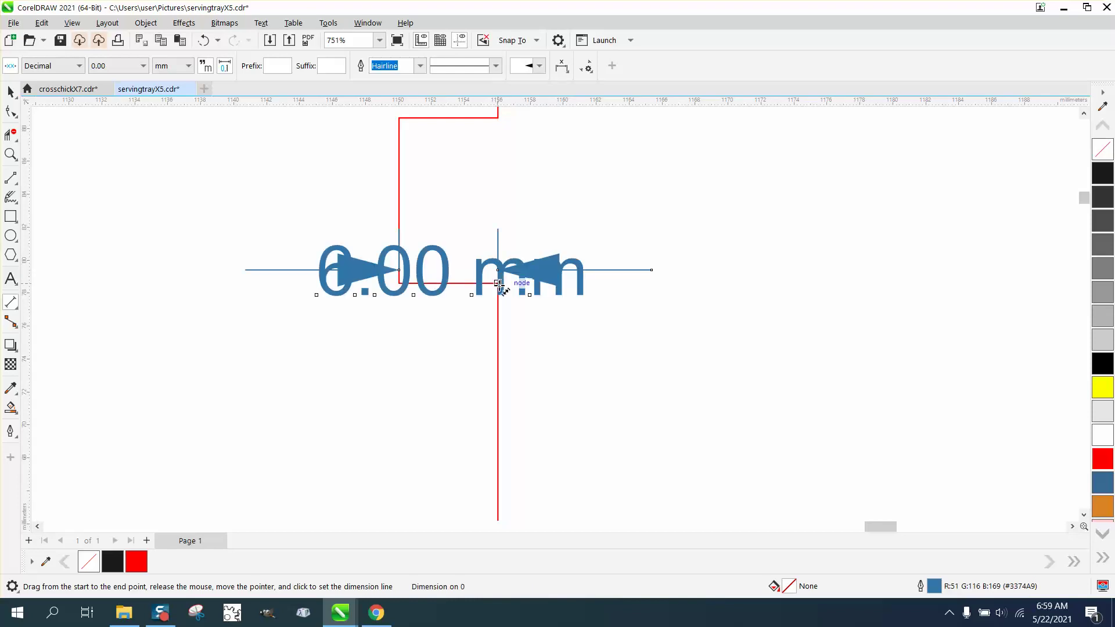
{"action": "key", "text": "ctrl+z"}
Delete the original upper panel and the vertical cutting lines left at its ends
{"action": "scroll", "coordinate": [498, 285], "scroll_direction": "down", "scroll_amount": 5}
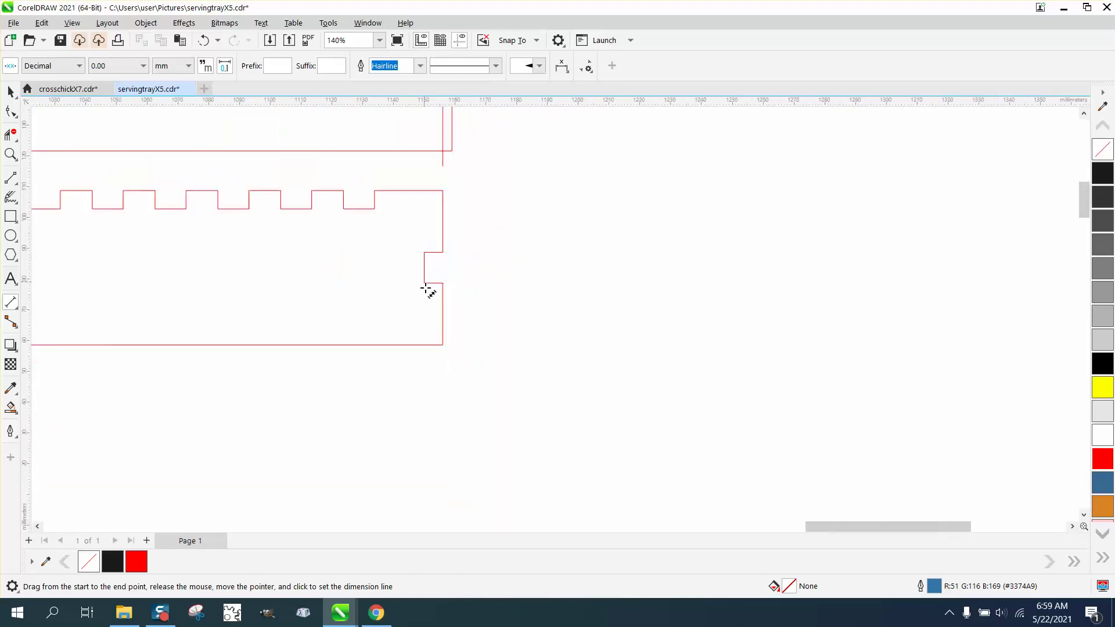
{"action": "scroll", "coordinate": [426, 290], "scroll_direction": "down", "scroll_amount": 3}
{"action": "left_click", "coordinate": [12, 94]}
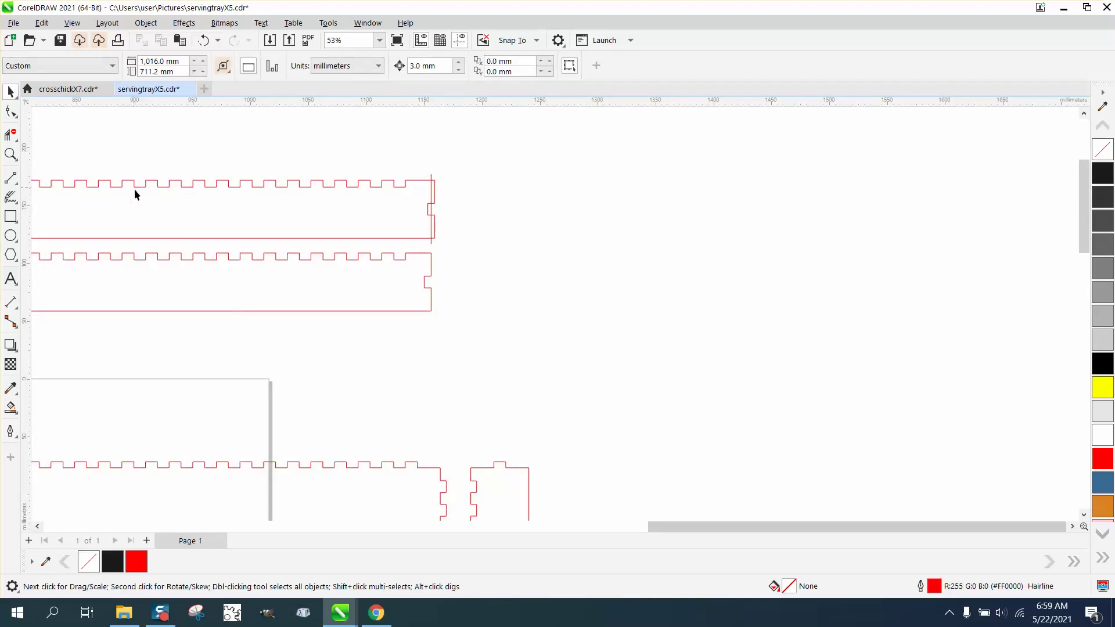
{"action": "left_click", "coordinate": [135, 189]}
{"action": "key", "text": "Delete"}
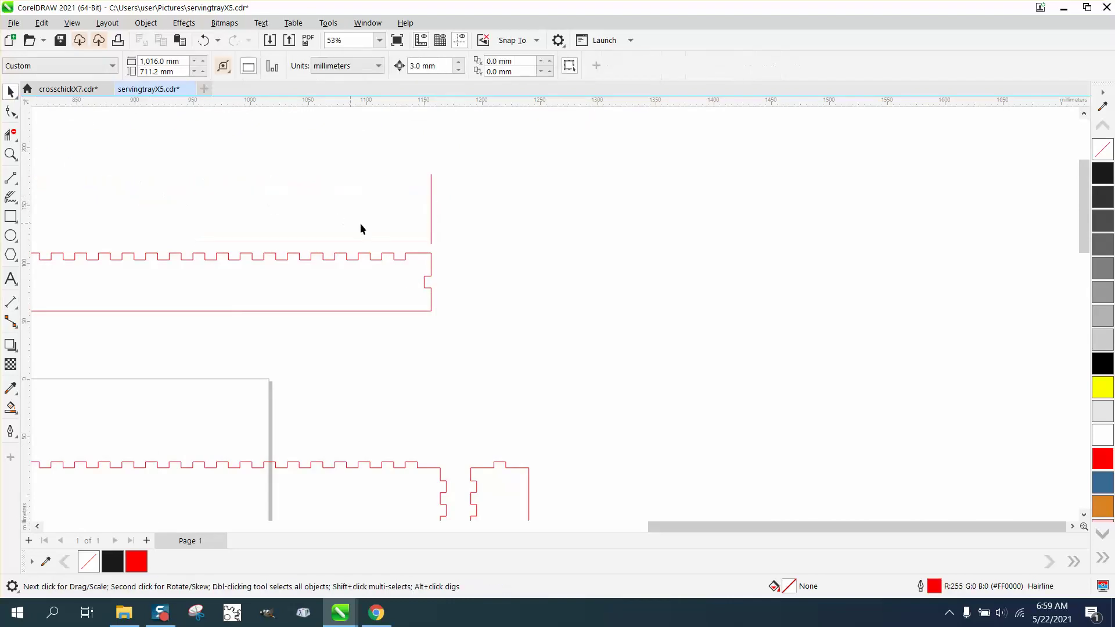
{"action": "left_click", "coordinate": [431, 213]}
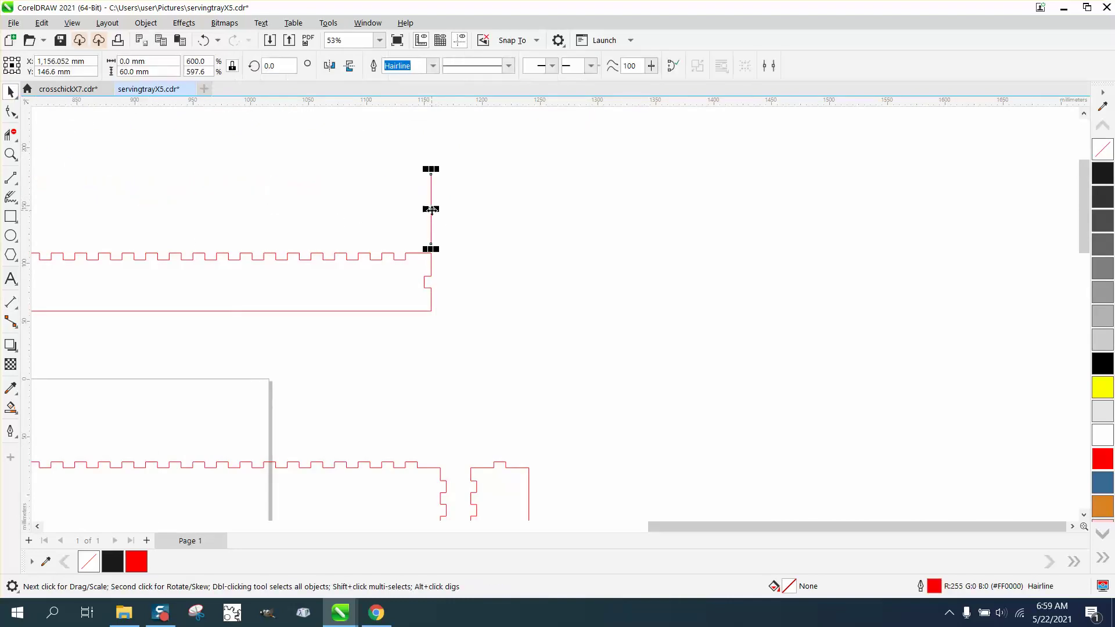
{"action": "key", "text": "Delete"}
{"action": "scroll", "coordinate": [493, 267], "scroll_direction": "down", "scroll_amount": 3}
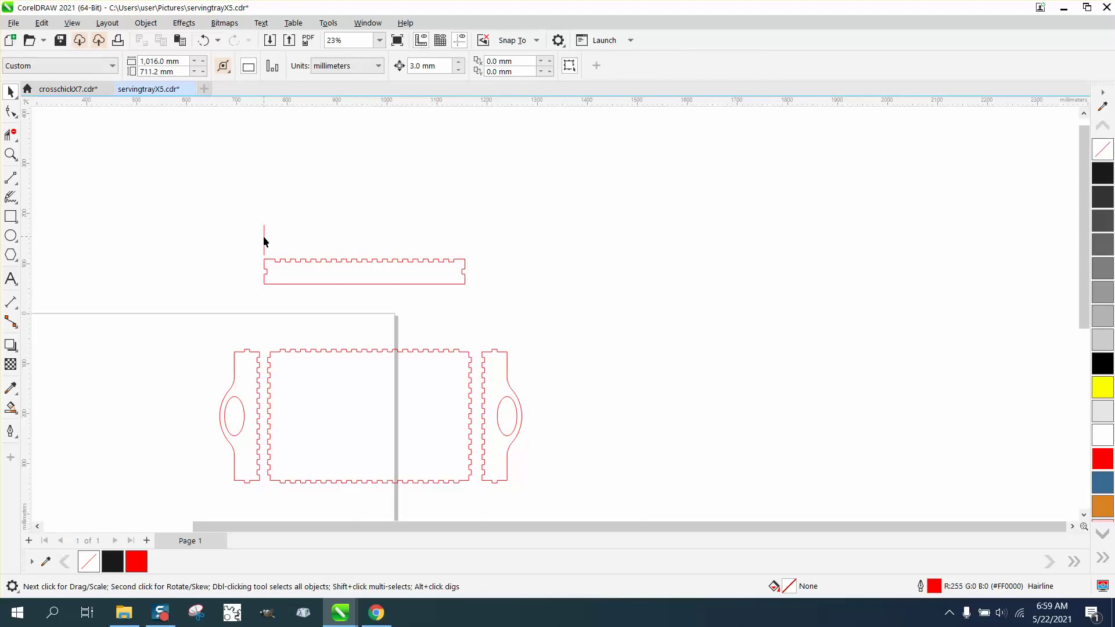
Place a copy of the finished side panel directly below it, above the tray's base piece
{"action": "left_click", "coordinate": [311, 268]}
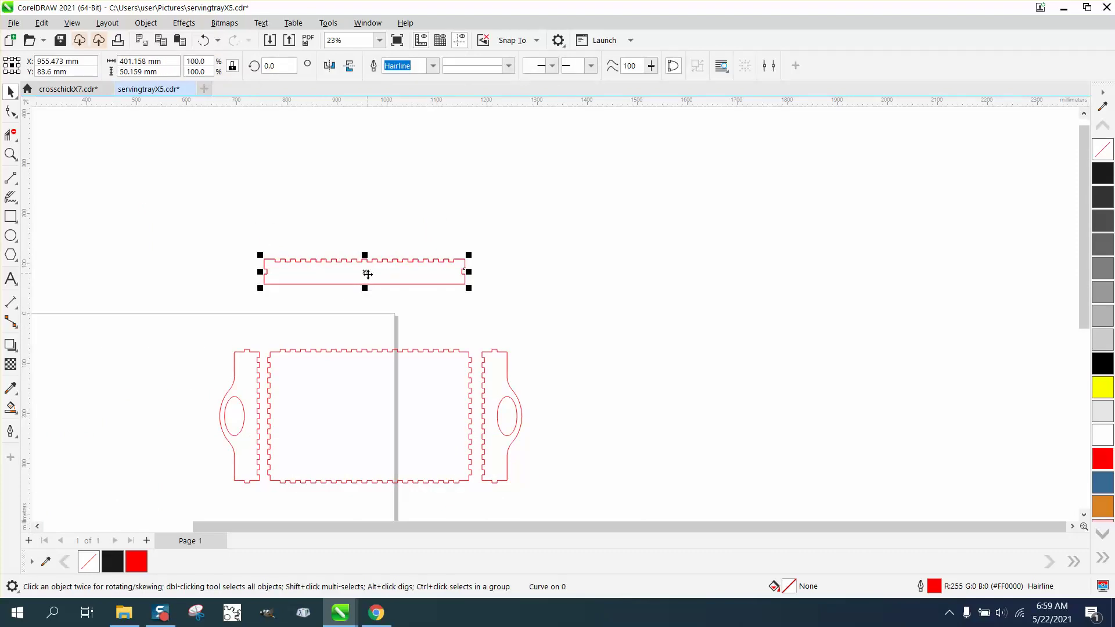
{"action": "left_click_drag", "start_coordinate": [368, 274], "coordinate": [374, 313]}
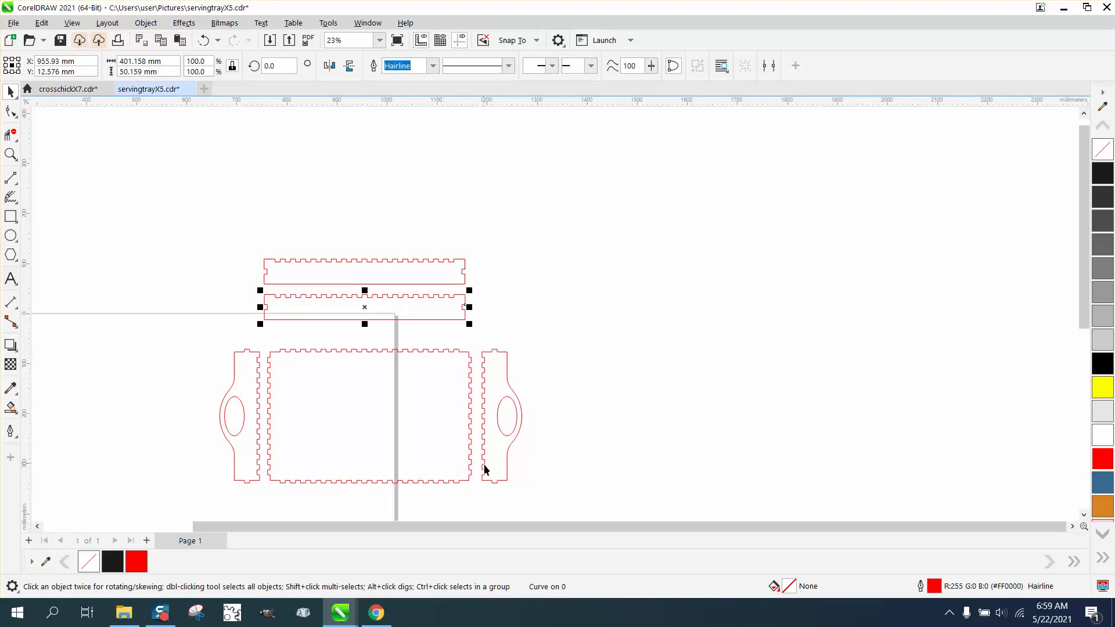
{"action": "left_click", "coordinate": [11, 153]}
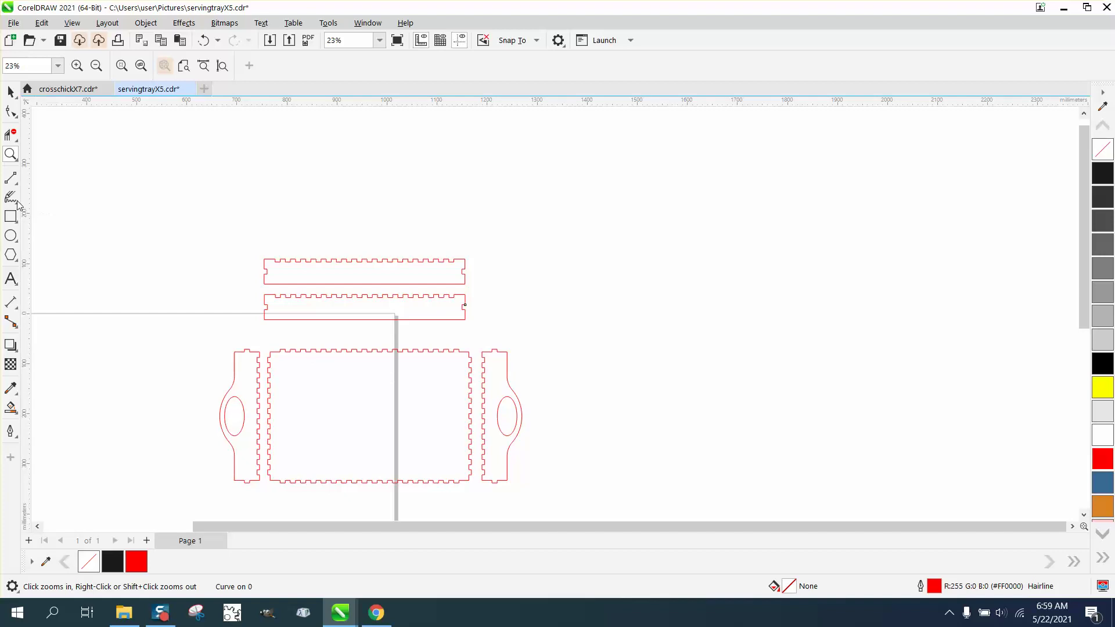
Examine the base piece's upper tabbed edge and the adjoining end panels against the side panels above
{"action": "left_click_drag", "start_coordinate": [256, 326], "coordinate": [522, 406]}
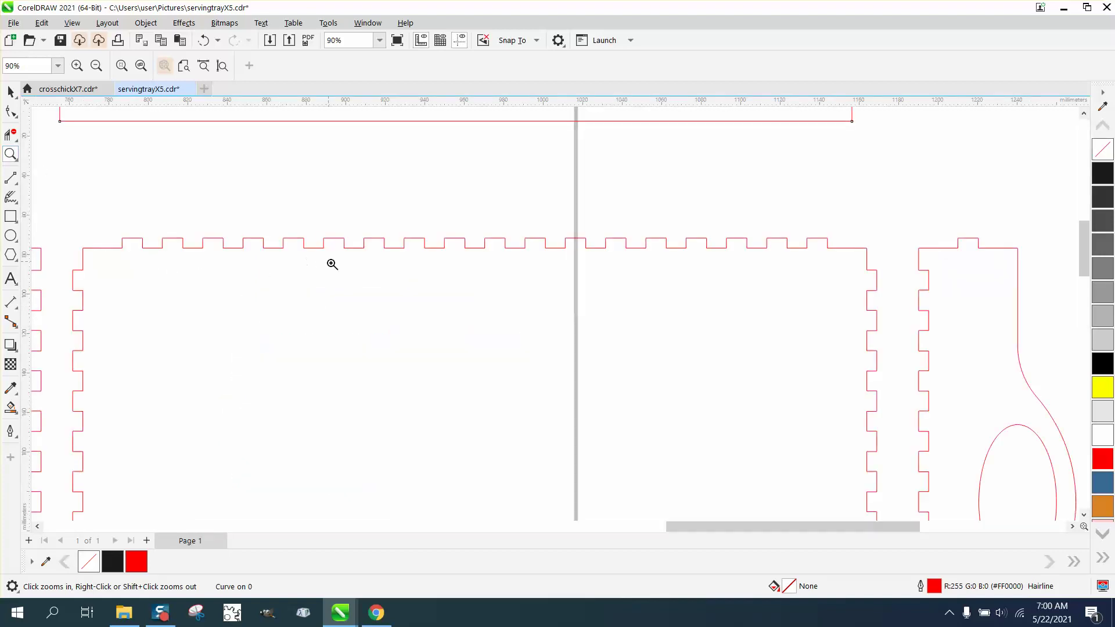
{"action": "right_click", "coordinate": [243, 240]}
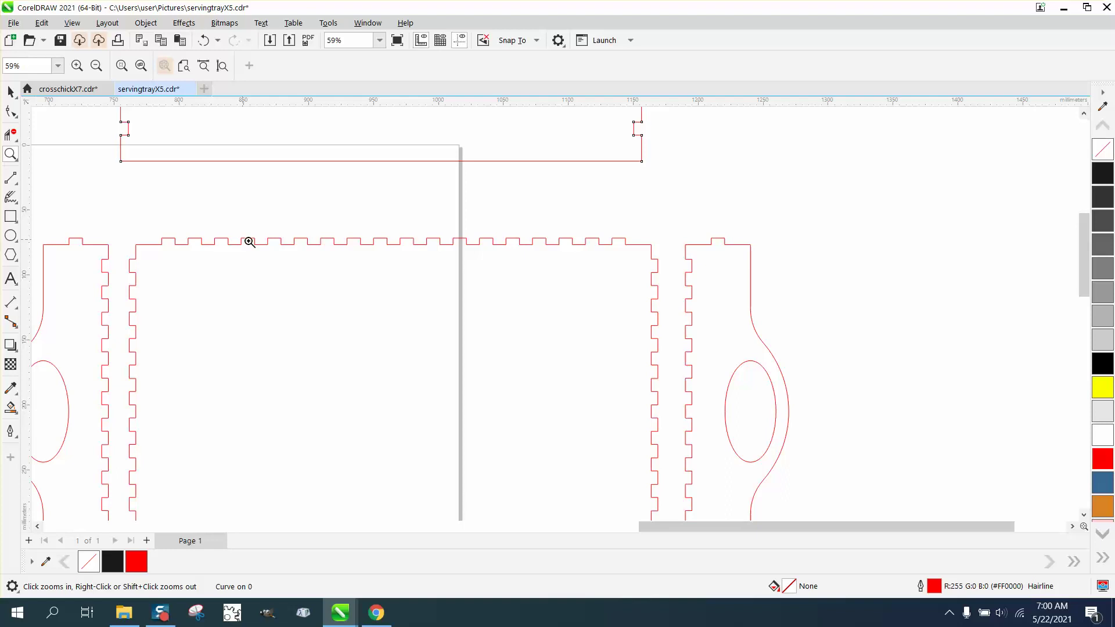
{"action": "scroll", "coordinate": [279, 250], "scroll_direction": "down", "scroll_amount": 3}
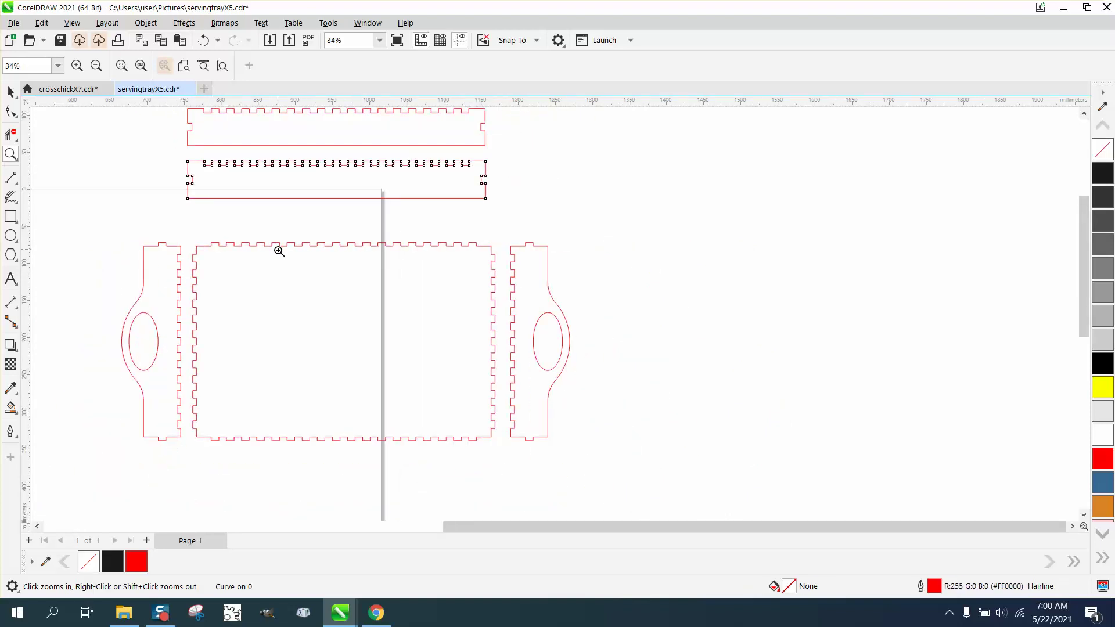
{"action": "left_click_drag", "start_coordinate": [184, 126], "coordinate": [470, 221]}
{"action": "scroll", "coordinate": [332, 403], "scroll_direction": "down", "scroll_amount": 3}
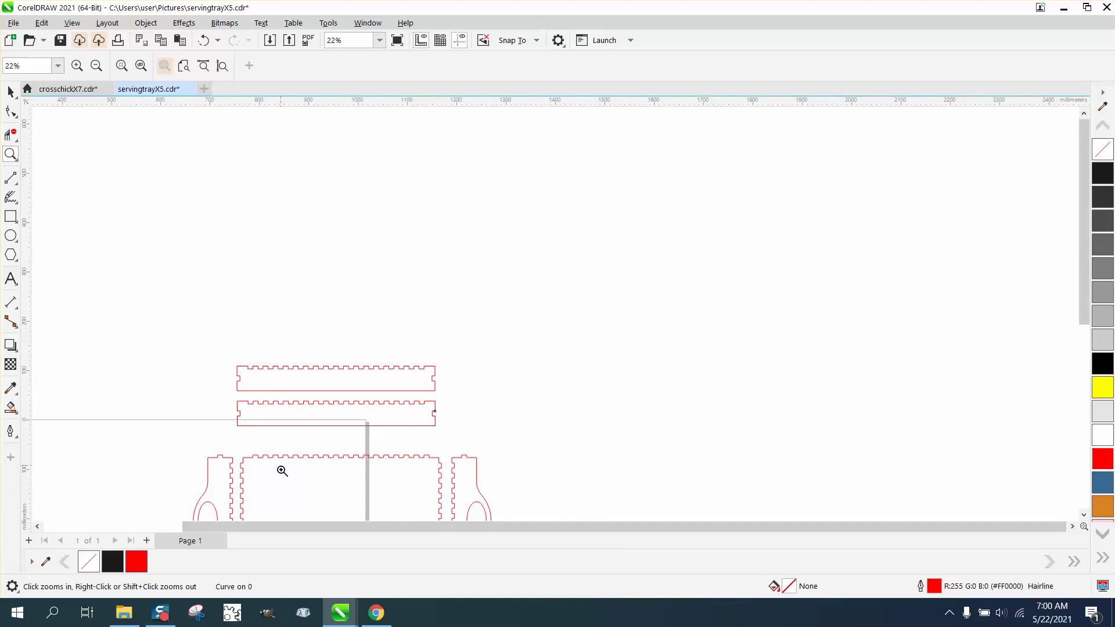
{"action": "left_click_drag", "start_coordinate": [202, 458], "coordinate": [281, 478]}
{"action": "scroll", "coordinate": [174, 268], "scroll_direction": "down", "scroll_amount": 5}
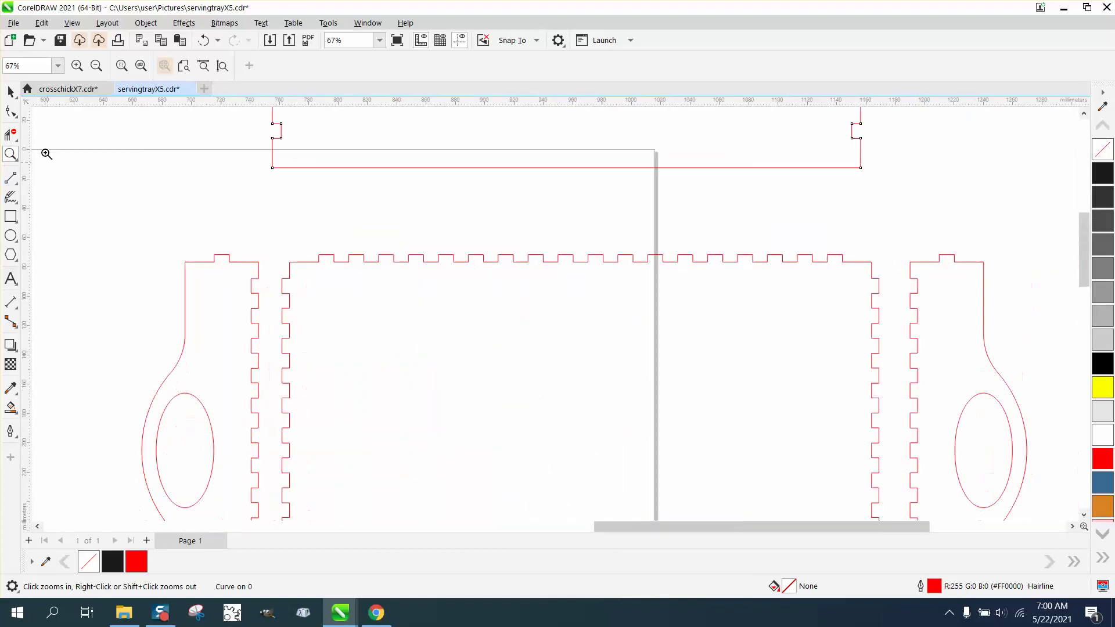
Try to rotate the left end panel's outline by 90 degrees, and undo the rotation
{"action": "left_click", "coordinate": [11, 91]}
{"action": "left_click", "coordinate": [243, 303]}
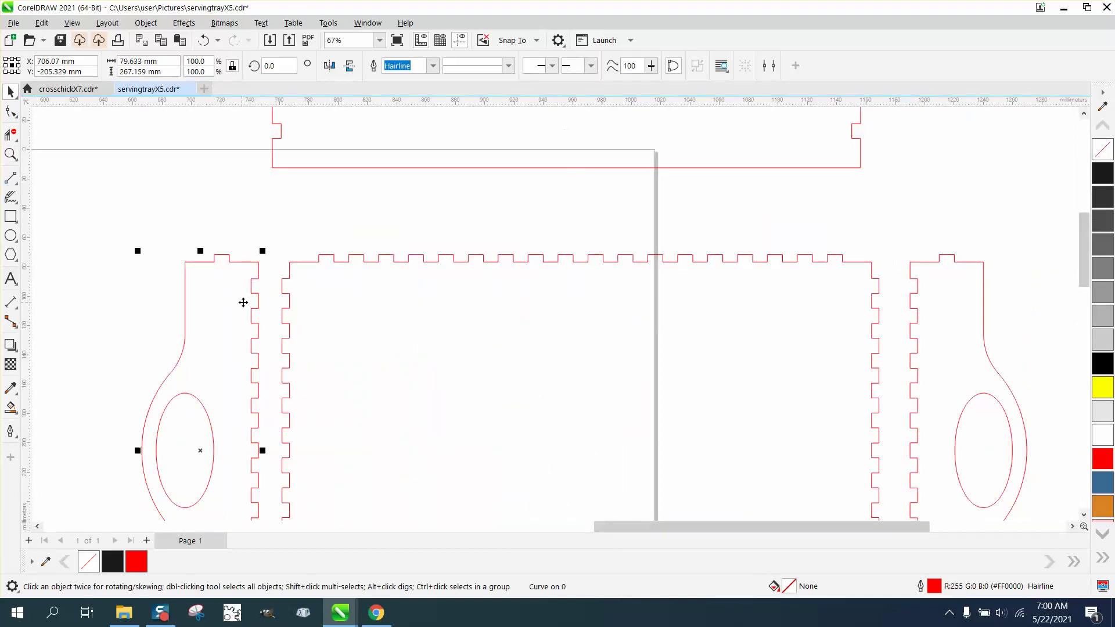
{"action": "scroll", "coordinate": [427, 321], "scroll_direction": "down", "scroll_amount": 1}
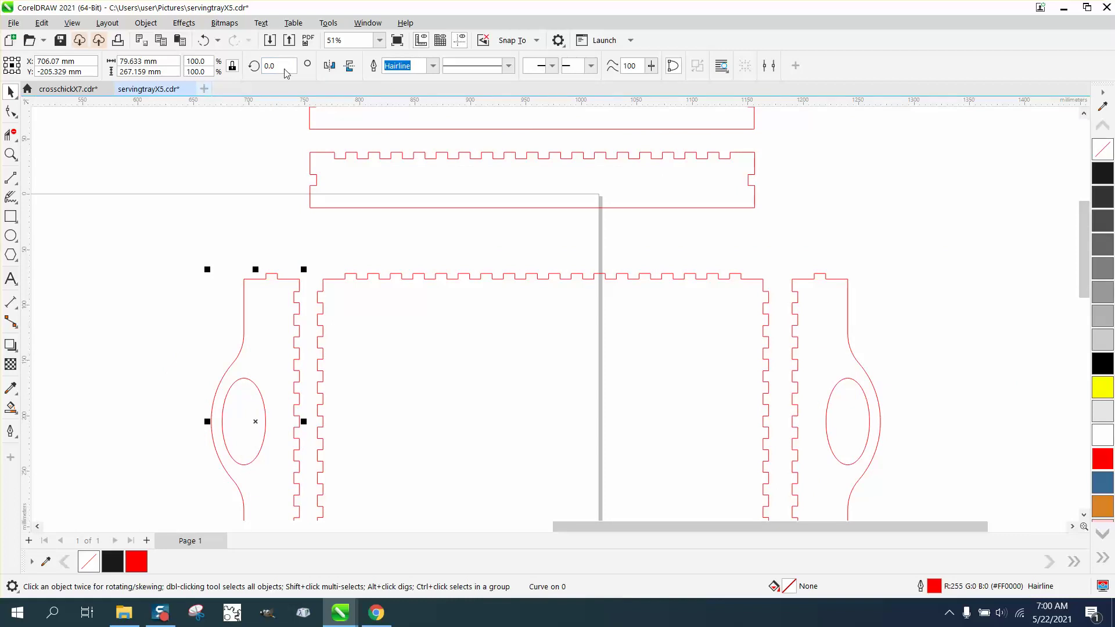
{"action": "left_click", "coordinate": [203, 88]}
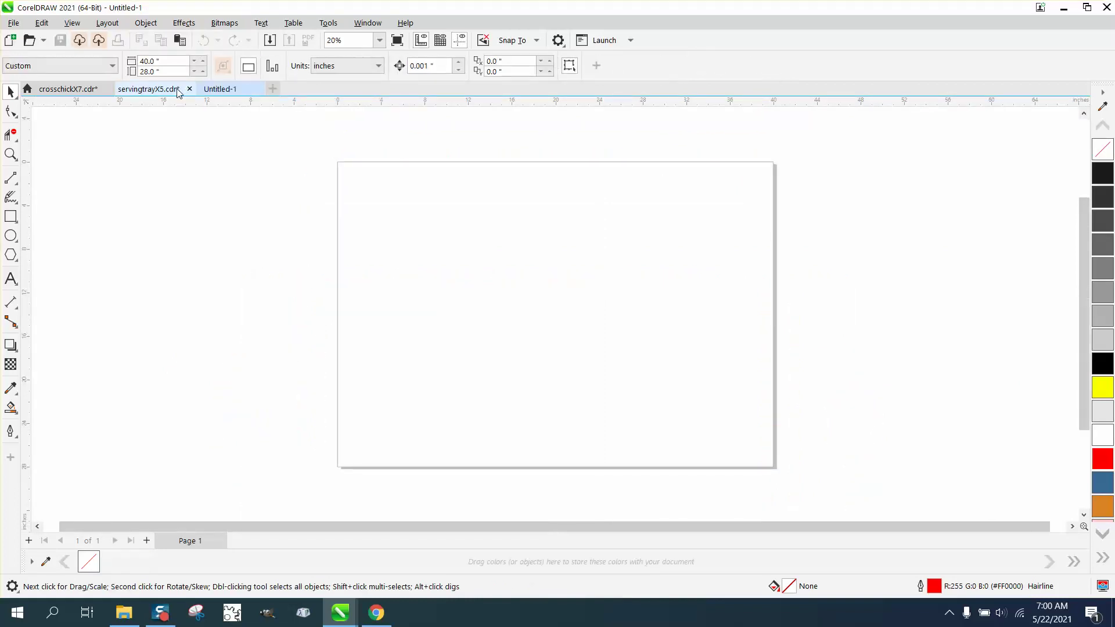
{"action": "left_click", "coordinate": [155, 90]}
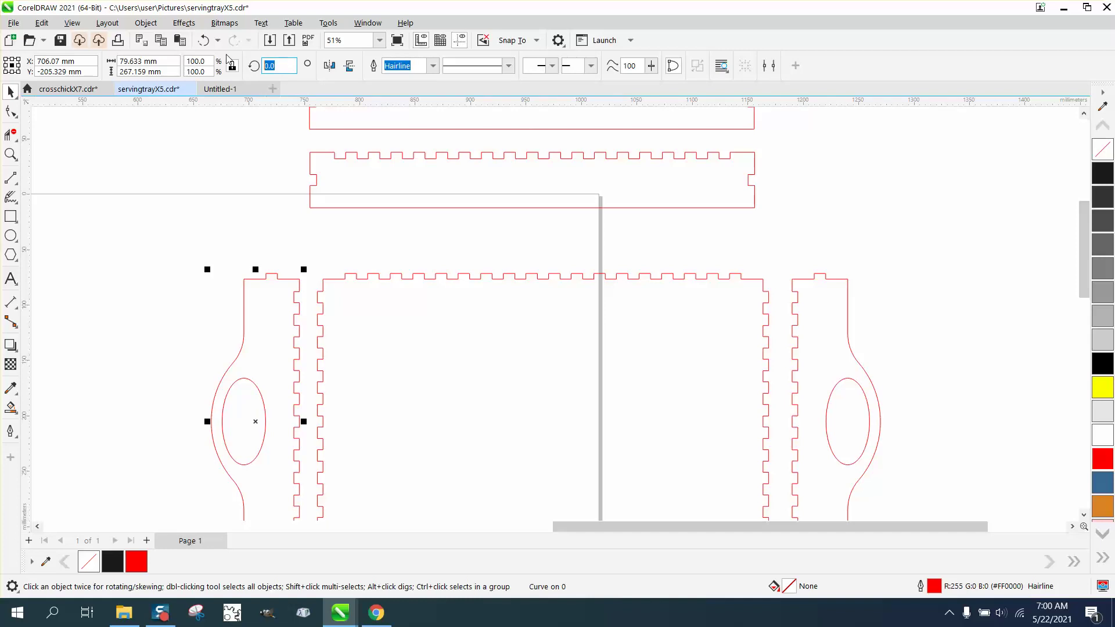
{"action": "type", "text": "90"}
{"action": "key", "text": "Return"}
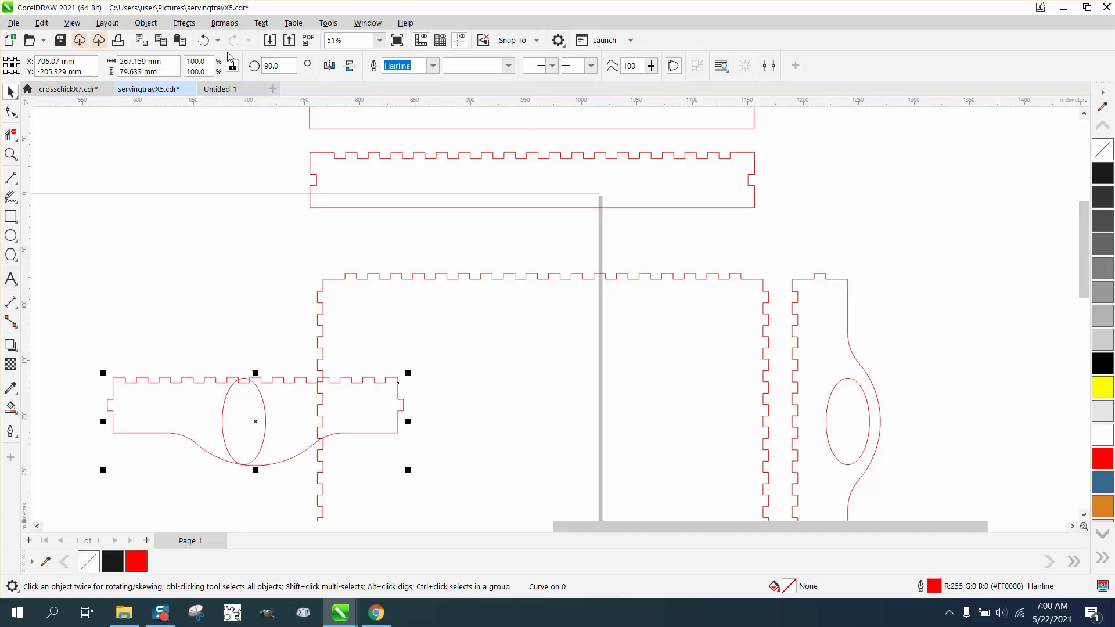
{"action": "left_click", "coordinate": [203, 40]}
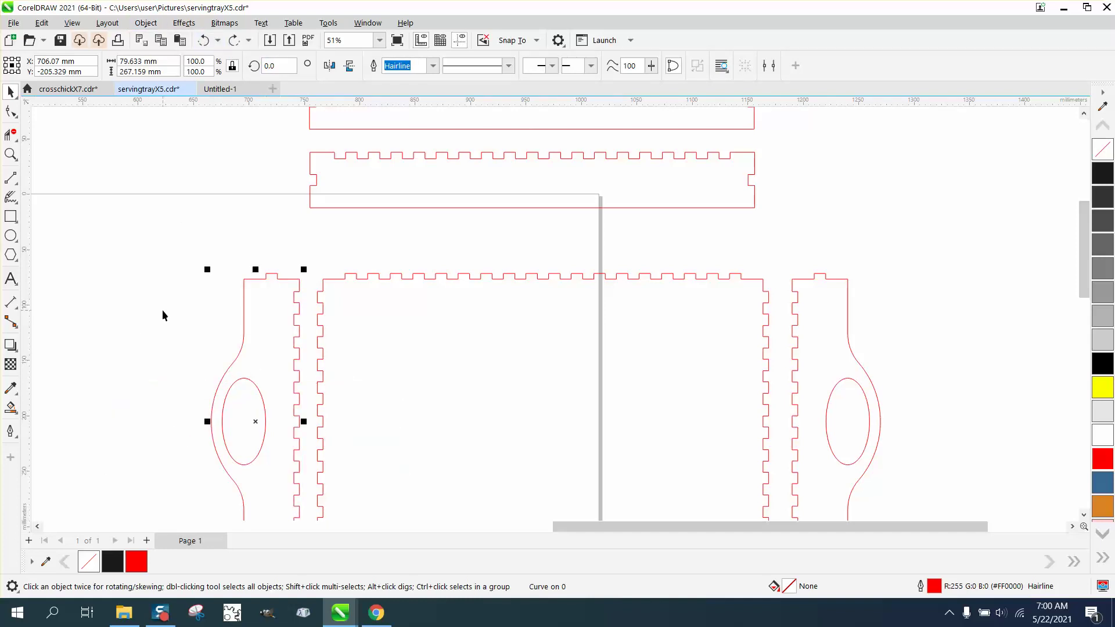
Create a black Smart Fill shape from the left end panel around its handle hole, and move it clear of the panel
{"action": "scroll", "coordinate": [162, 309], "scroll_direction": "down", "scroll_amount": 3}
{"action": "left_click", "coordinate": [167, 282]}
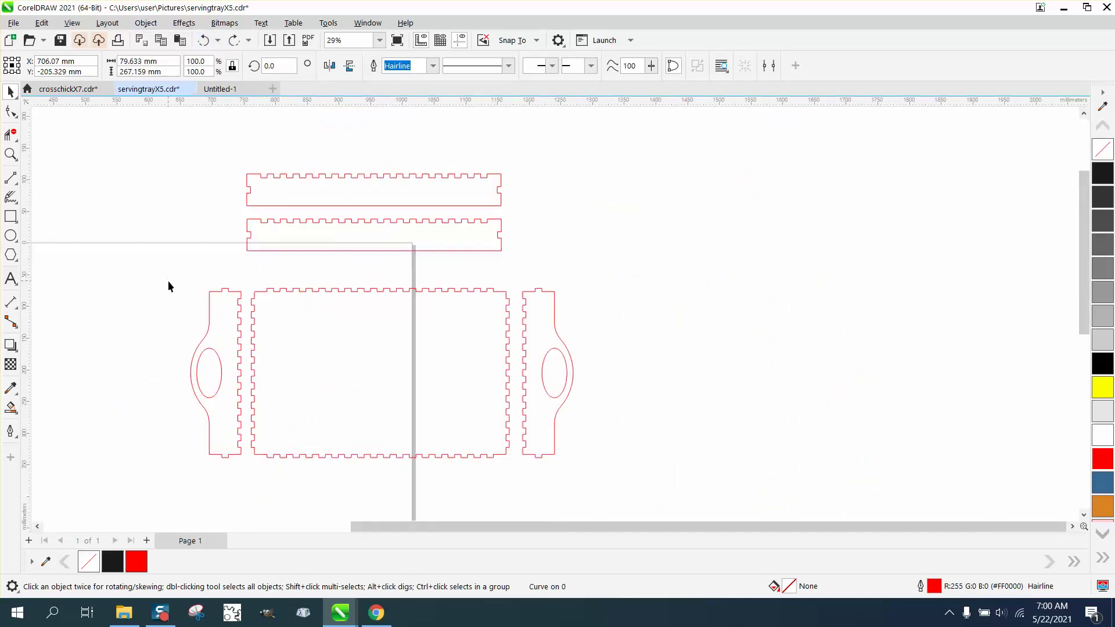
{"action": "left_click", "coordinate": [14, 412]}
{"action": "left_click", "coordinate": [216, 345]}
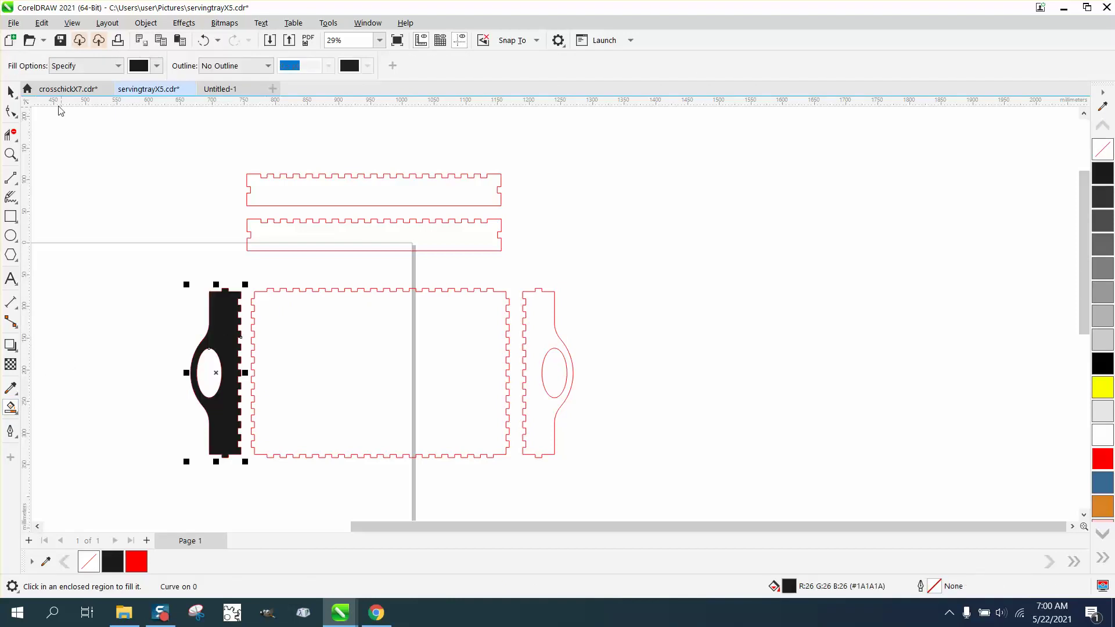
{"action": "left_click", "coordinate": [10, 92]}
{"action": "left_click_drag", "start_coordinate": [226, 307], "coordinate": [125, 309]}
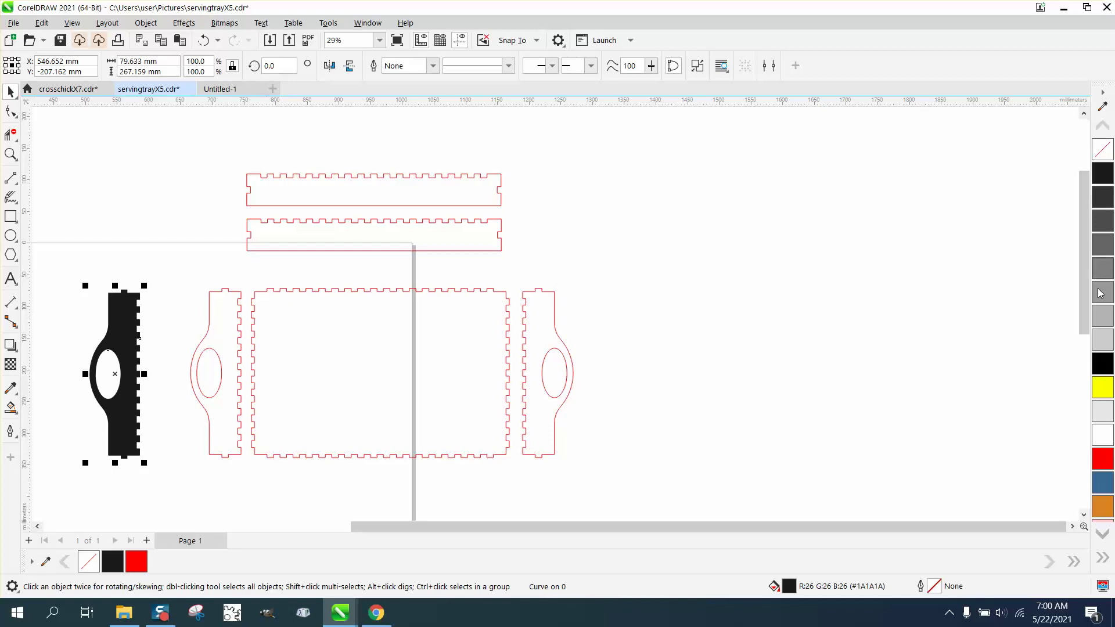
Give the new one-piece end panel no fill and a red outline, and rotate it 90 degrees
{"action": "left_click", "coordinate": [1102, 149]}
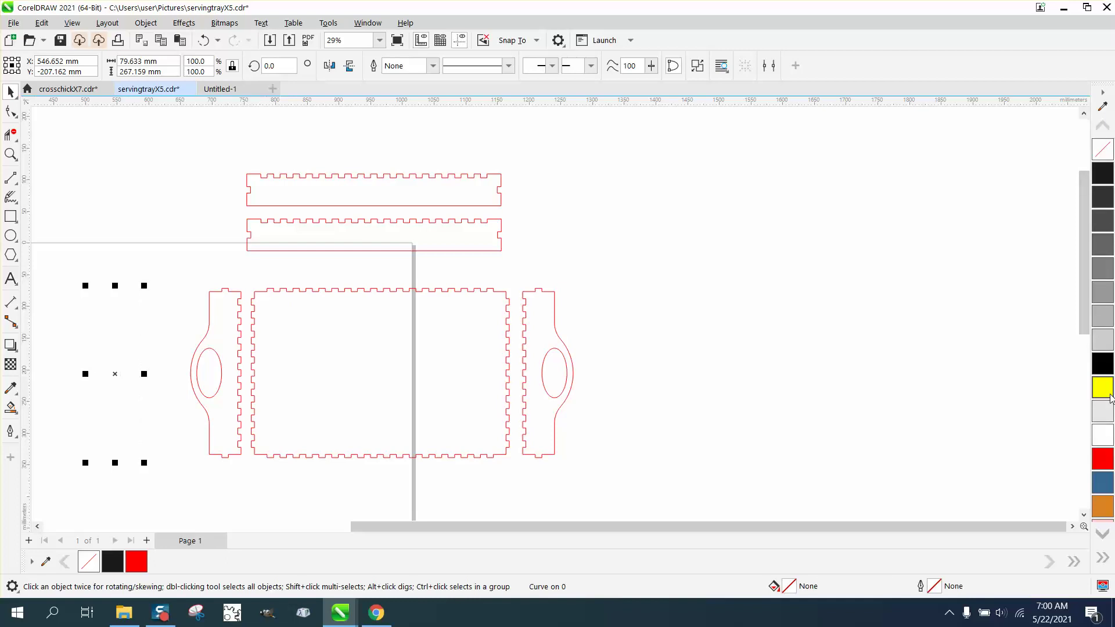
{"action": "right_click", "coordinate": [1103, 459]}
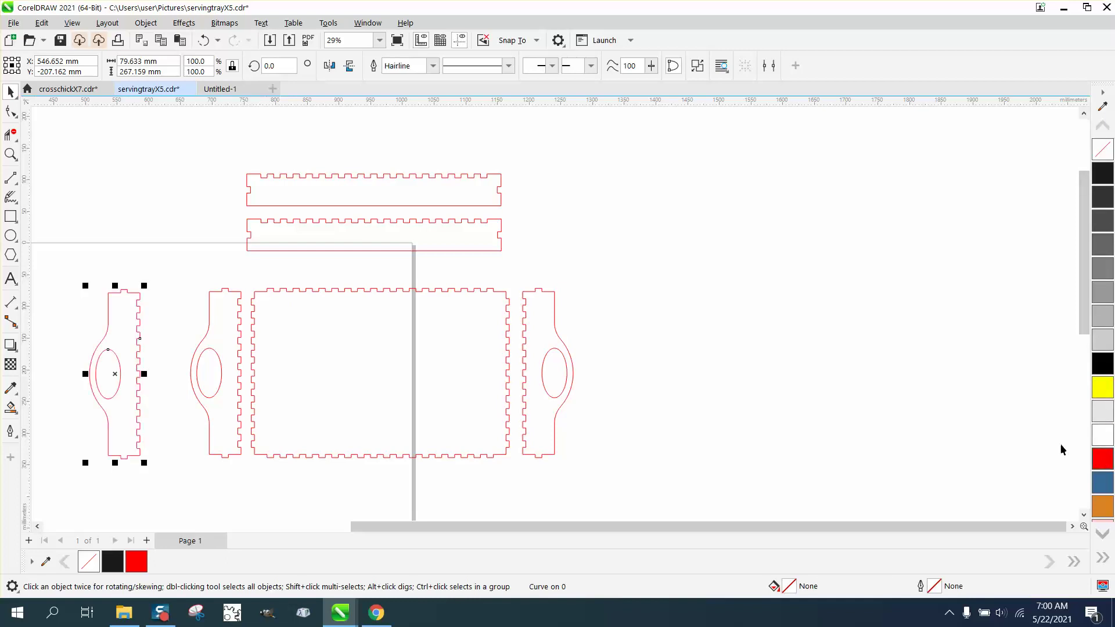
{"action": "left_click", "coordinate": [297, 62]}
{"action": "type", "text": "90"}
{"action": "key", "text": "Return"}
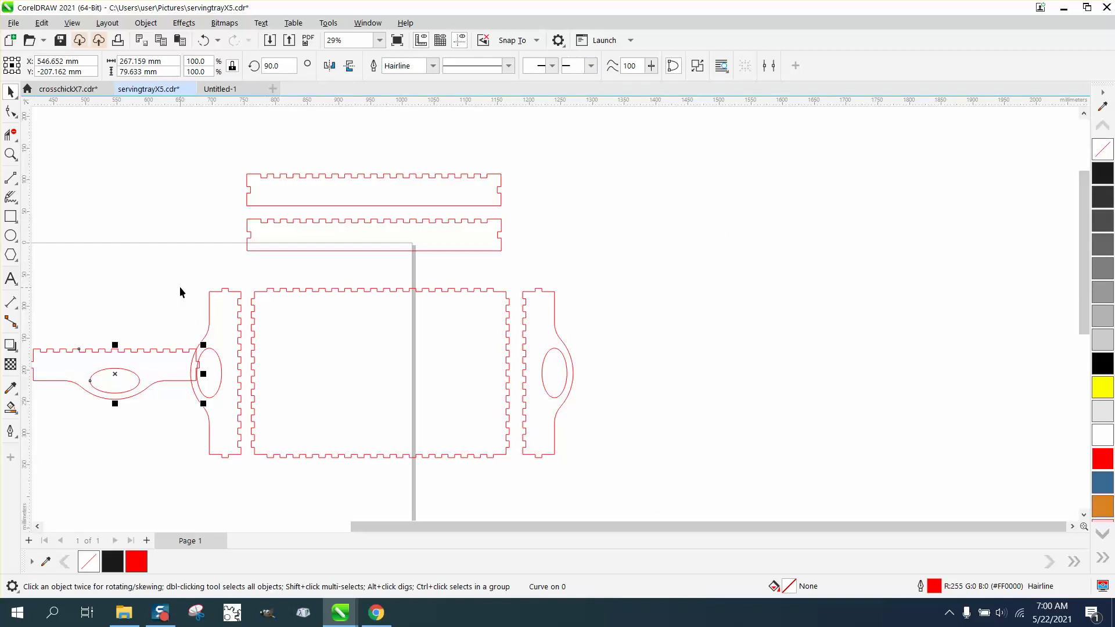
Delete both original end panels with their handle holes, and move the rotated end panel to the right of the lower side panel
{"action": "left_click_drag", "start_coordinate": [180, 272], "coordinate": [287, 475]}
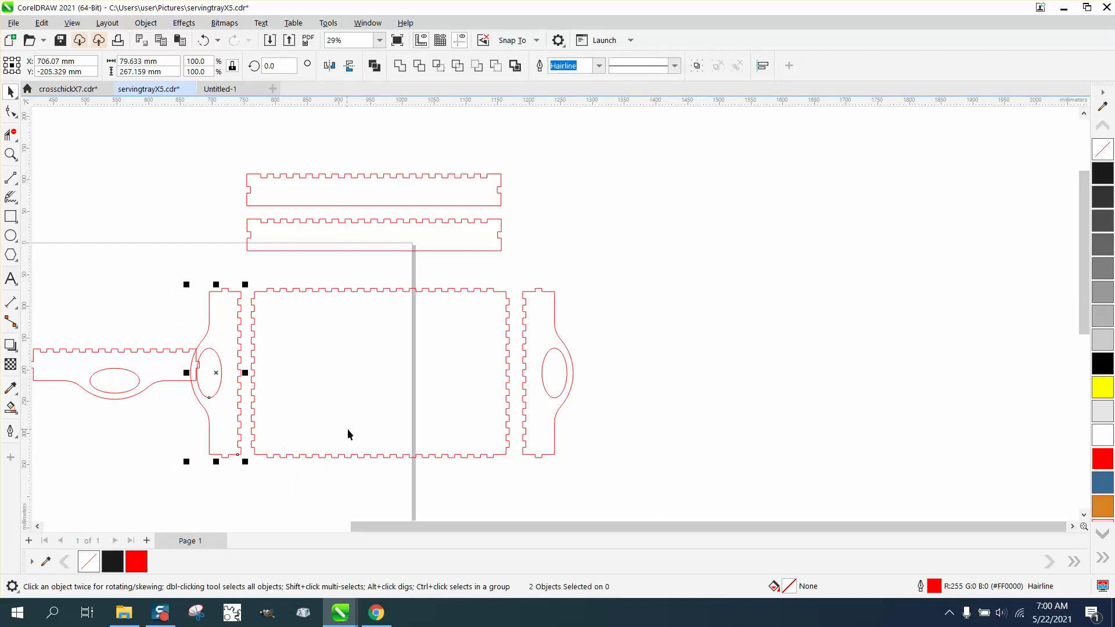
{"action": "key", "text": "Delete"}
{"action": "left_click", "coordinate": [522, 299]}
{"action": "key", "text": "Delete"}
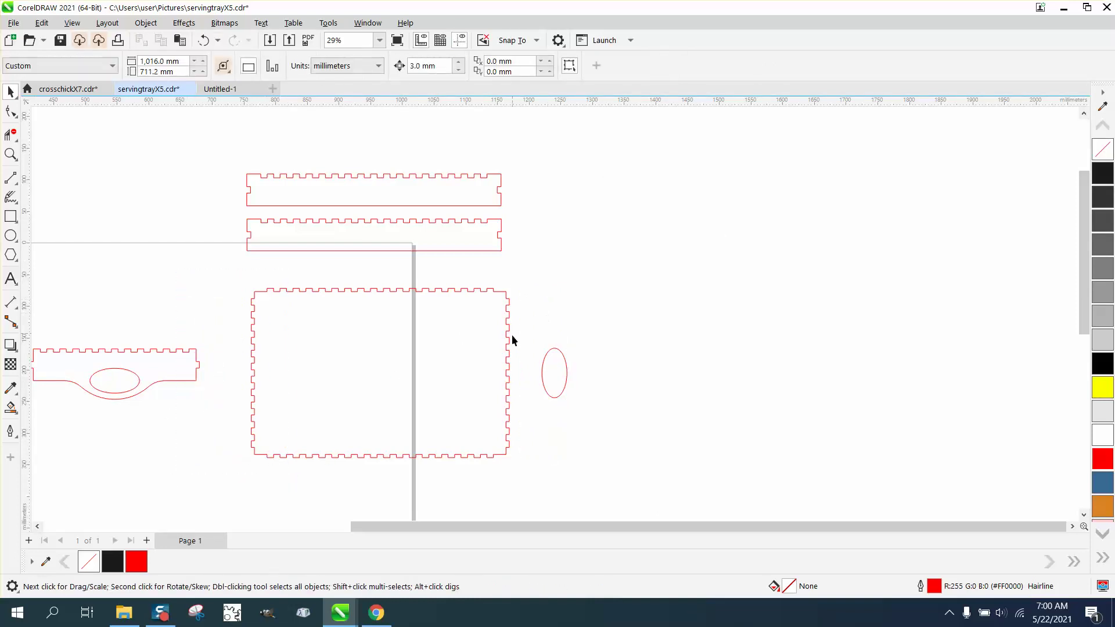
{"action": "left_click_drag", "start_coordinate": [614, 416], "coordinate": [614, 415]}
{"action": "key", "text": "Delete"}
{"action": "left_click_drag", "start_coordinate": [166, 355], "coordinate": [652, 227]}
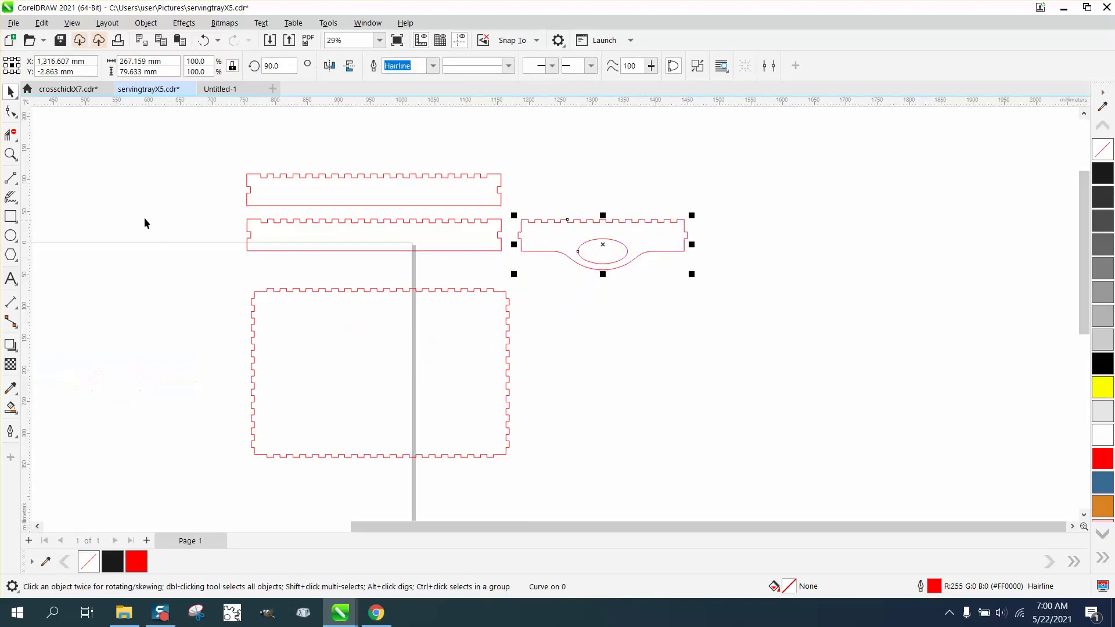
Examine the rotated end panel's end tab and upper notches alongside the side panels' end notches and the base piece
{"action": "left_click", "coordinate": [10, 154]}
{"action": "left_click_drag", "start_coordinate": [478, 187], "coordinate": [589, 228]}
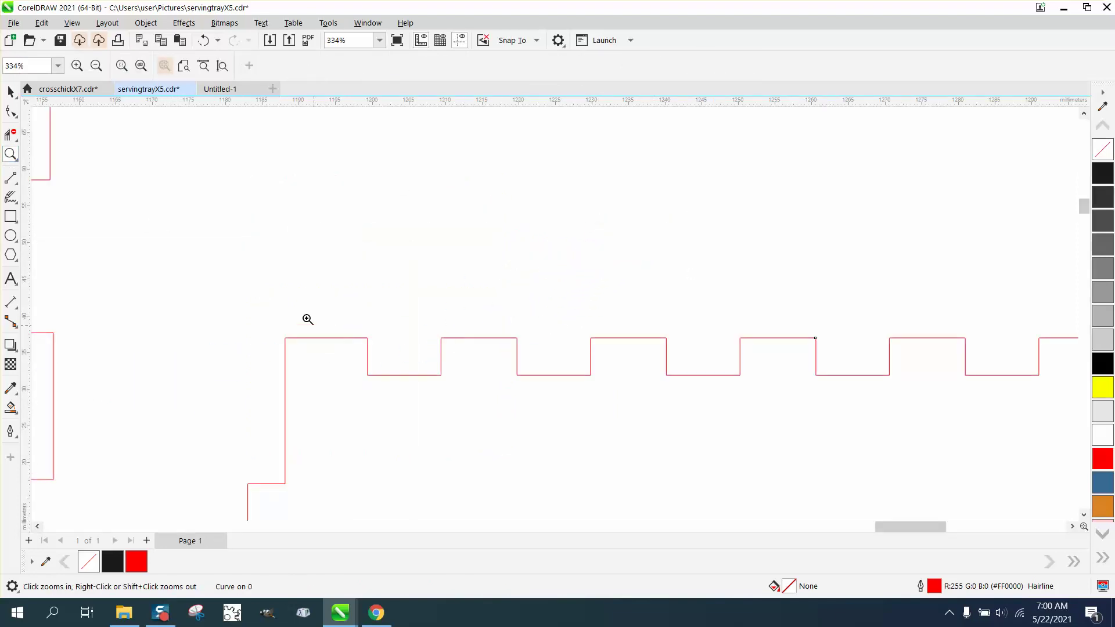
{"action": "left_click_drag", "start_coordinate": [292, 311], "coordinate": [430, 356]}
{"action": "scroll", "coordinate": [417, 333], "scroll_direction": "down", "scroll_amount": 2}
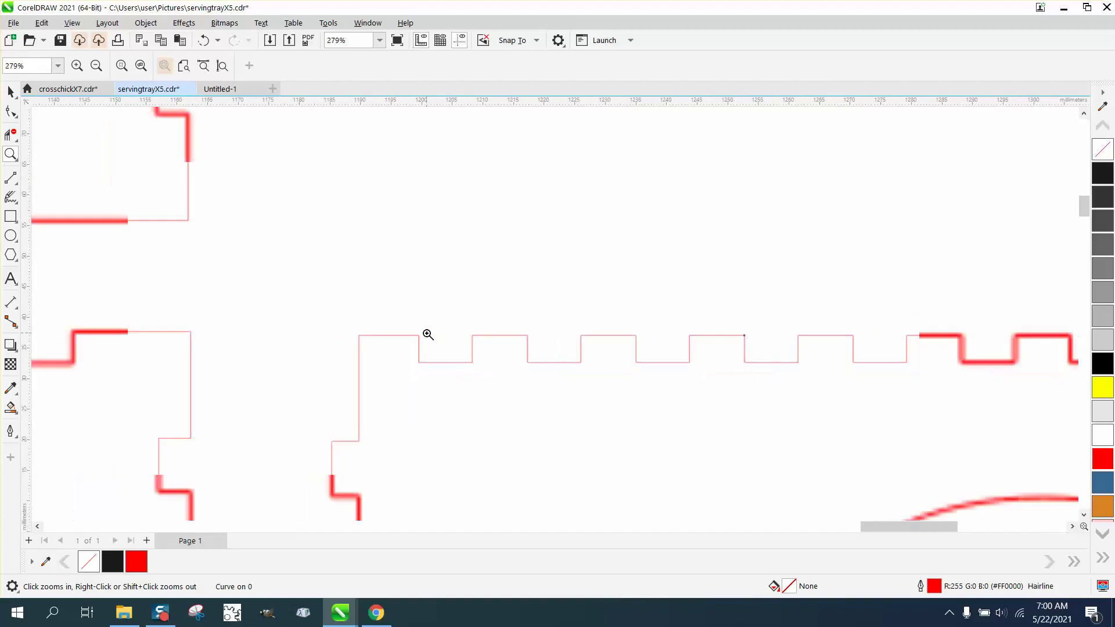
{"action": "left_click_drag", "start_coordinate": [350, 410], "coordinate": [404, 428]}
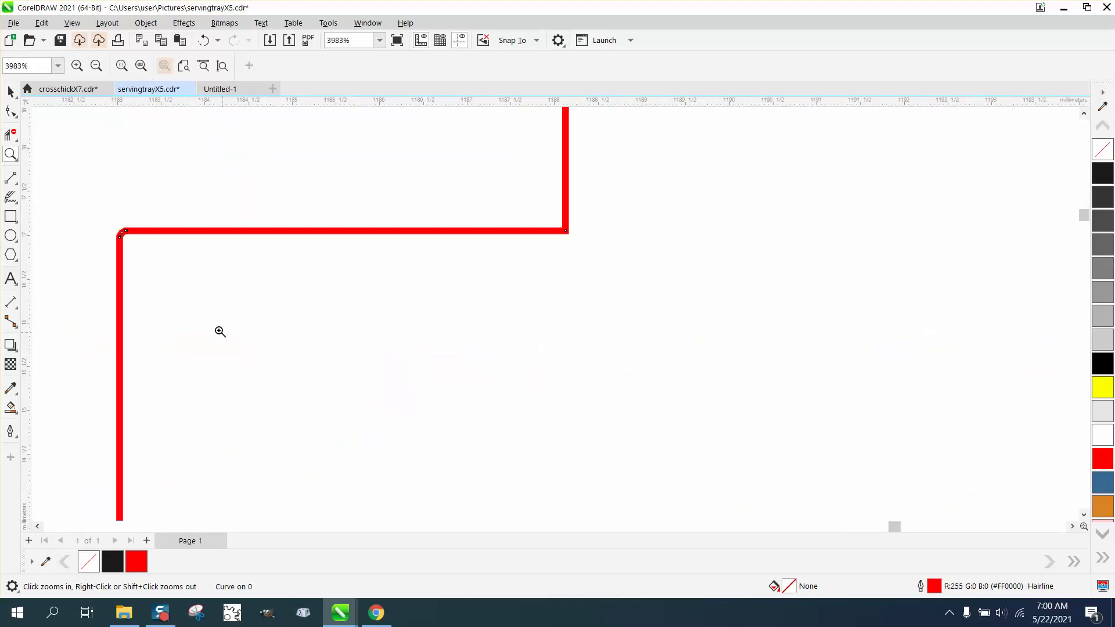
{"action": "scroll", "coordinate": [294, 303], "scroll_direction": "down", "scroll_amount": 4}
{"action": "scroll", "coordinate": [300, 302], "scroll_direction": "down", "scroll_amount": 5}
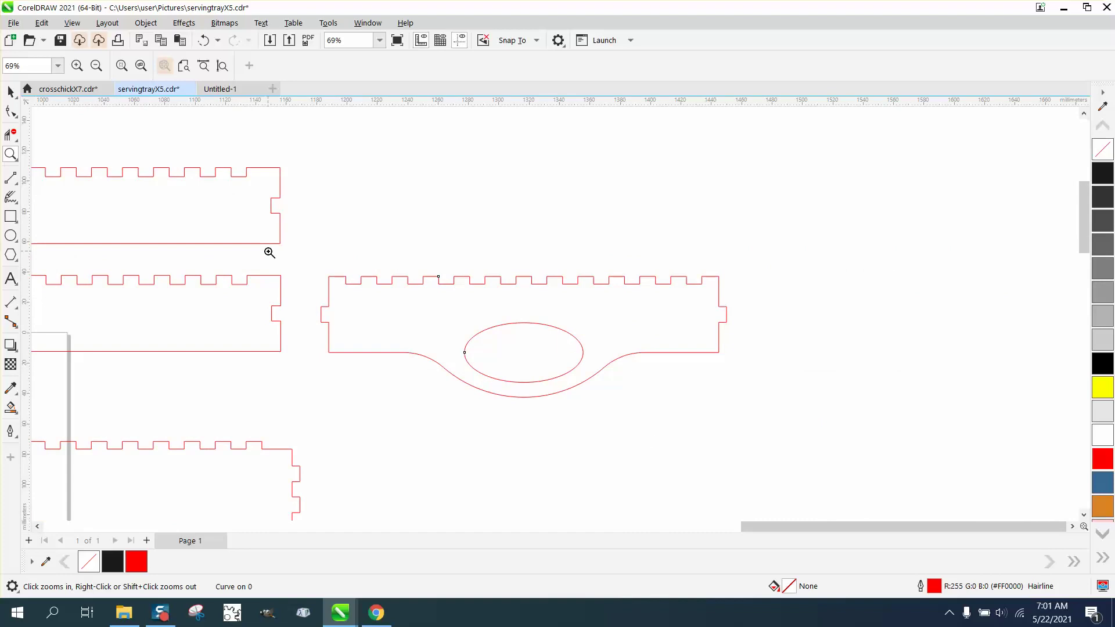
{"action": "scroll", "coordinate": [281, 259], "scroll_direction": "down", "scroll_amount": 1}
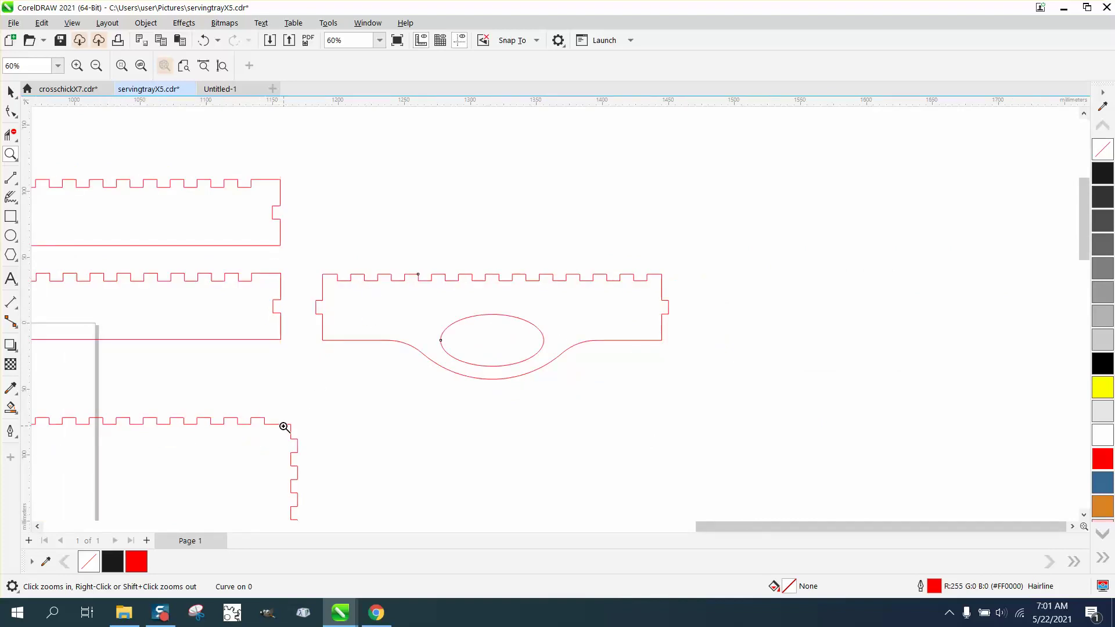
{"action": "scroll", "coordinate": [283, 426], "scroll_direction": "down", "scroll_amount": 4}
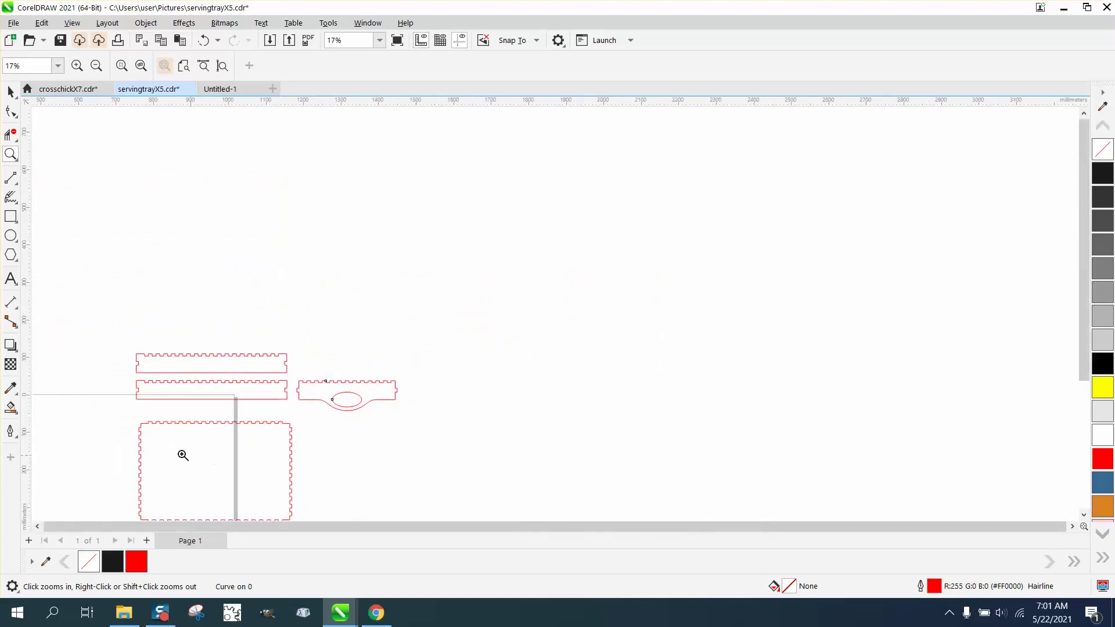
{"action": "left_click_drag", "start_coordinate": [129, 423], "coordinate": [336, 530]}
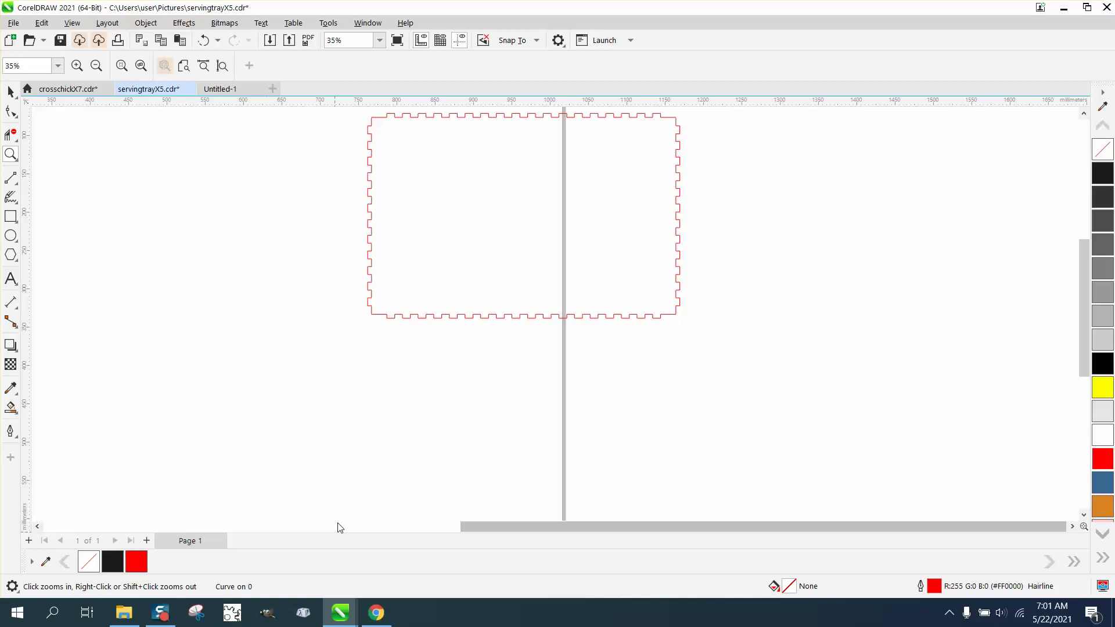